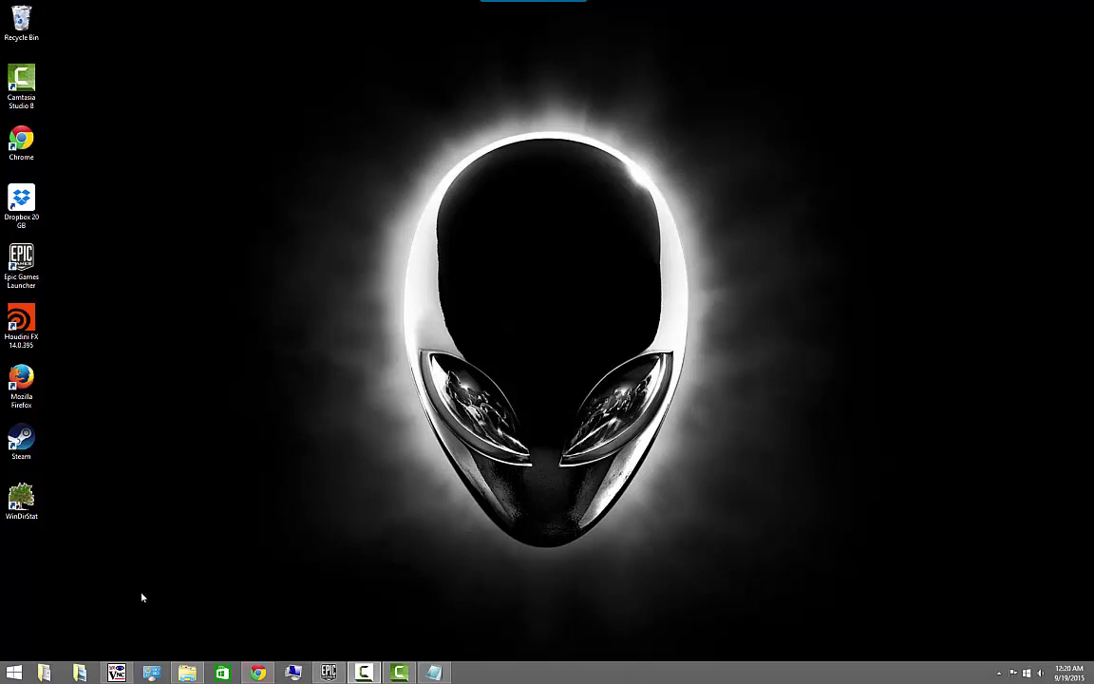
Step: Find and launch Houdini FX through a system search, and dismiss its Start Here welcome window
{"action": "left_click", "coordinate": [15, 672]}
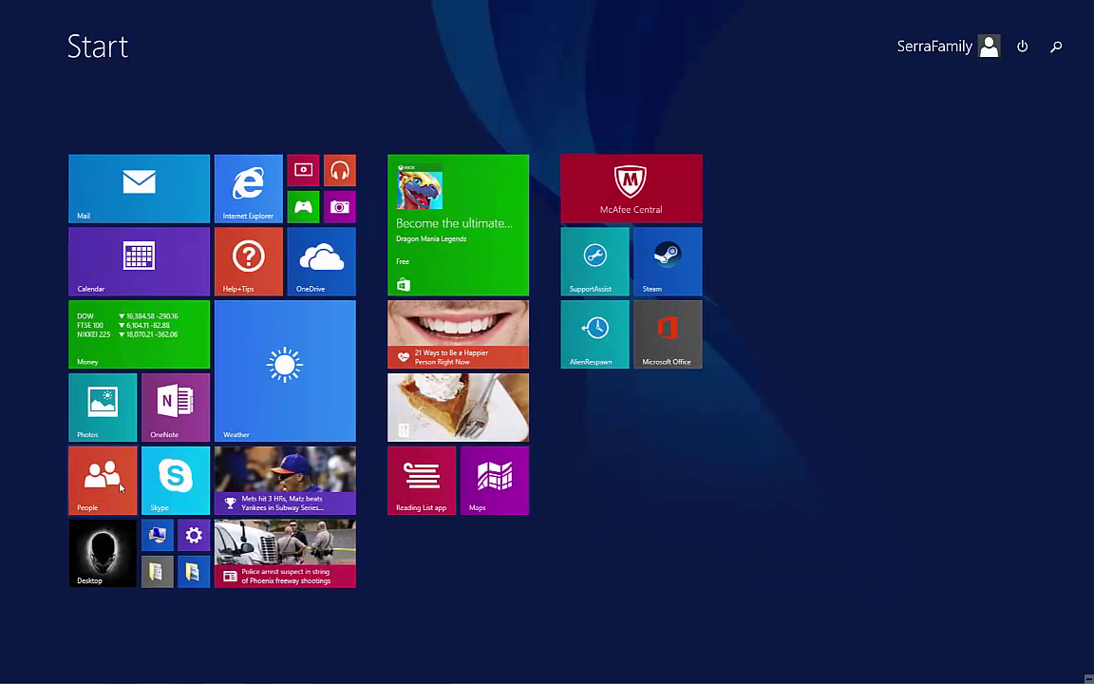
{"action": "type", "text": "houdii"}
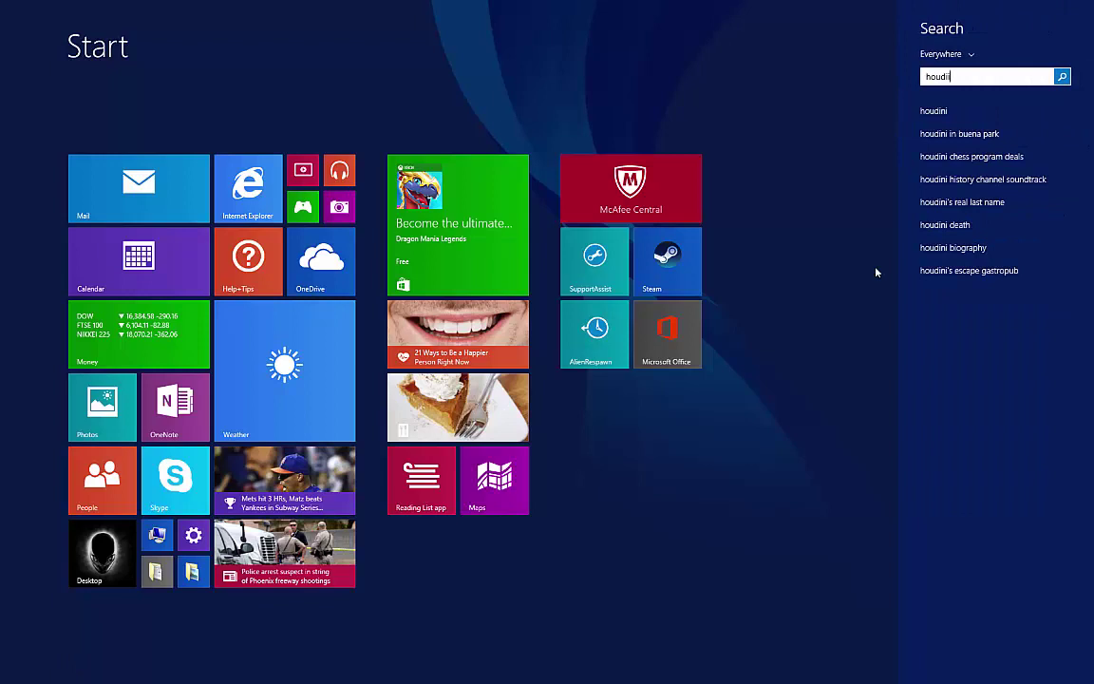
{"action": "key", "text": "BackSpace"}
{"action": "key", "text": "BackSpace"}
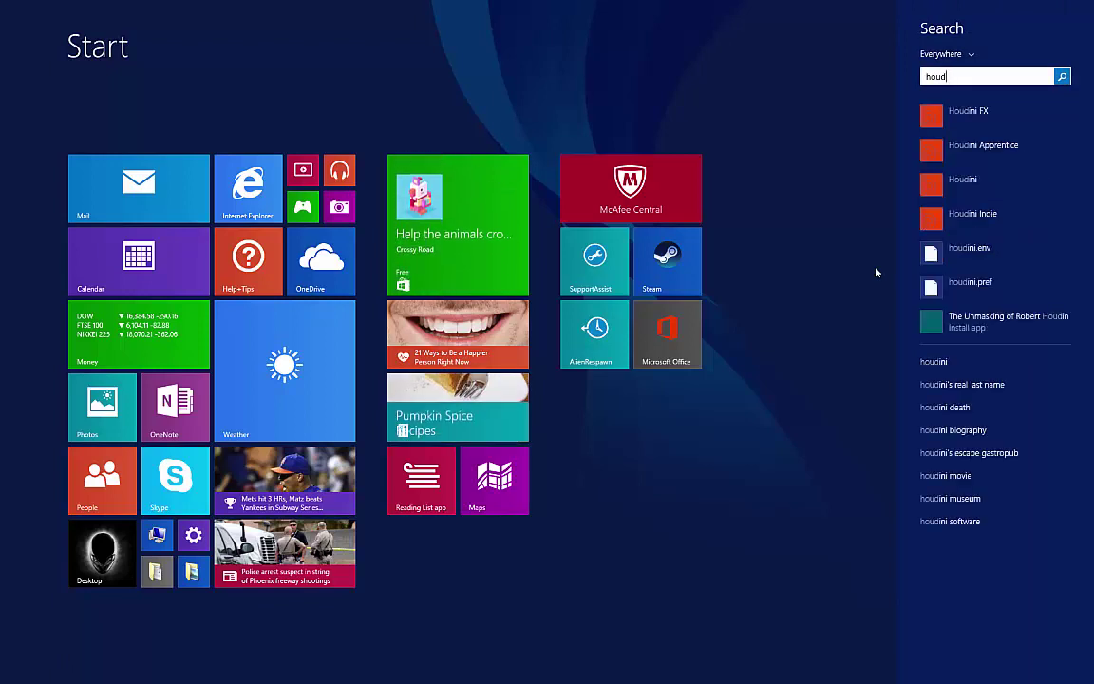
{"action": "left_click", "coordinate": [959, 117]}
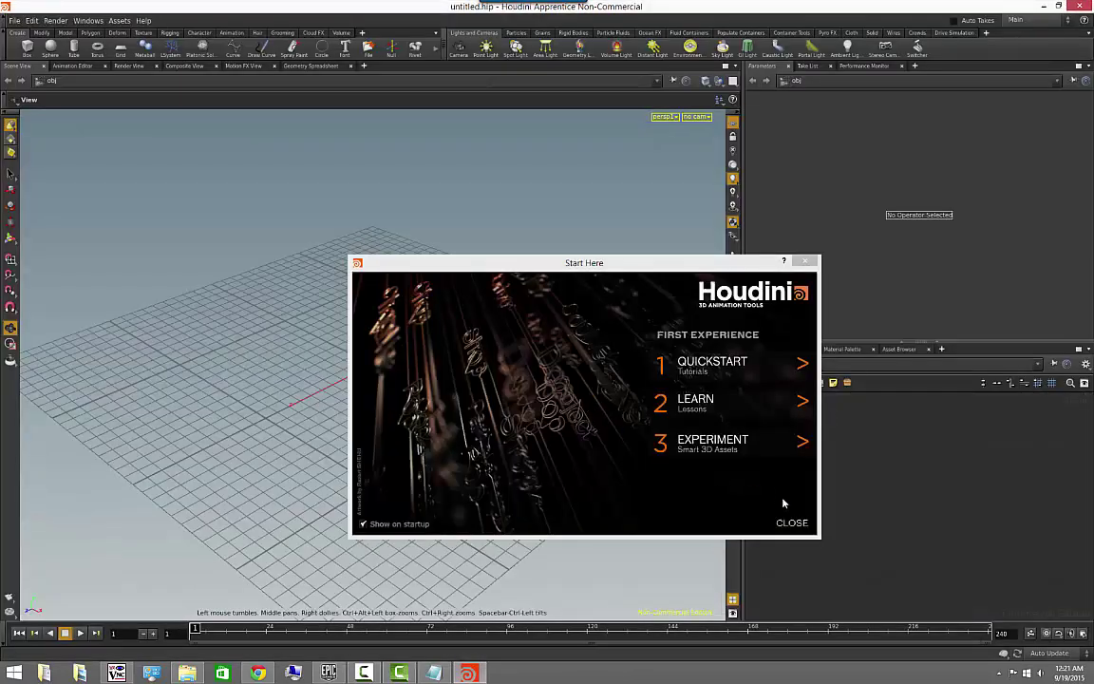
{"action": "left_click", "coordinate": [798, 523]}
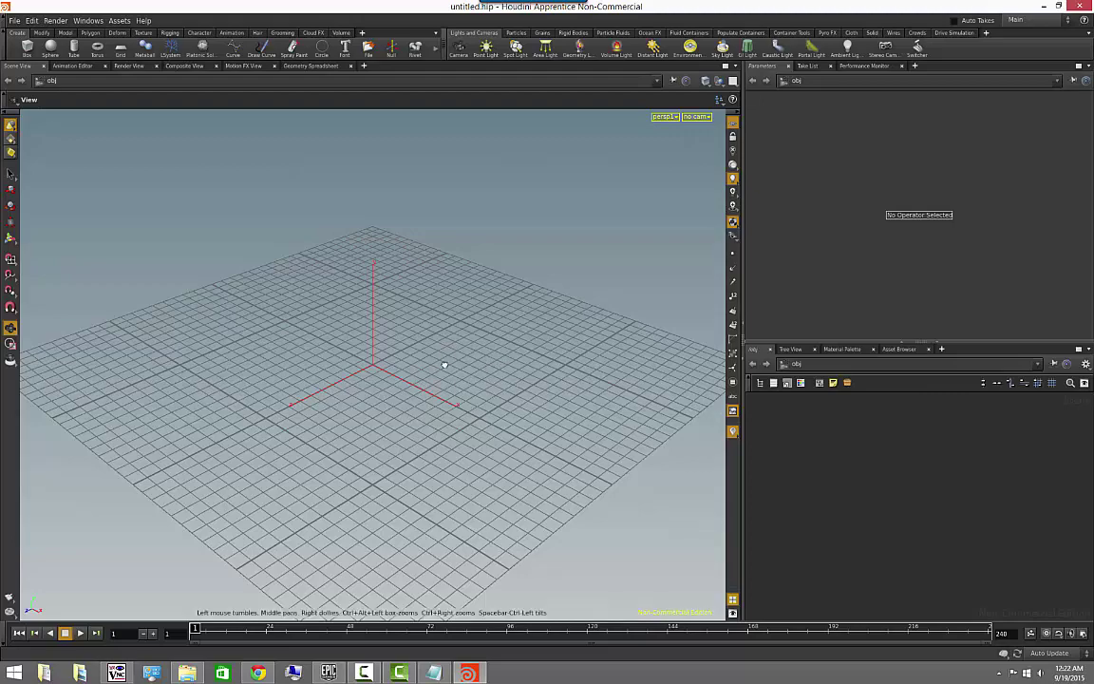
Step: Tumble, dolly and pan around the empty construction grid in the perspective view
{"action": "left_click_drag", "start_coordinate": [444, 366], "coordinate": [312, 428]}
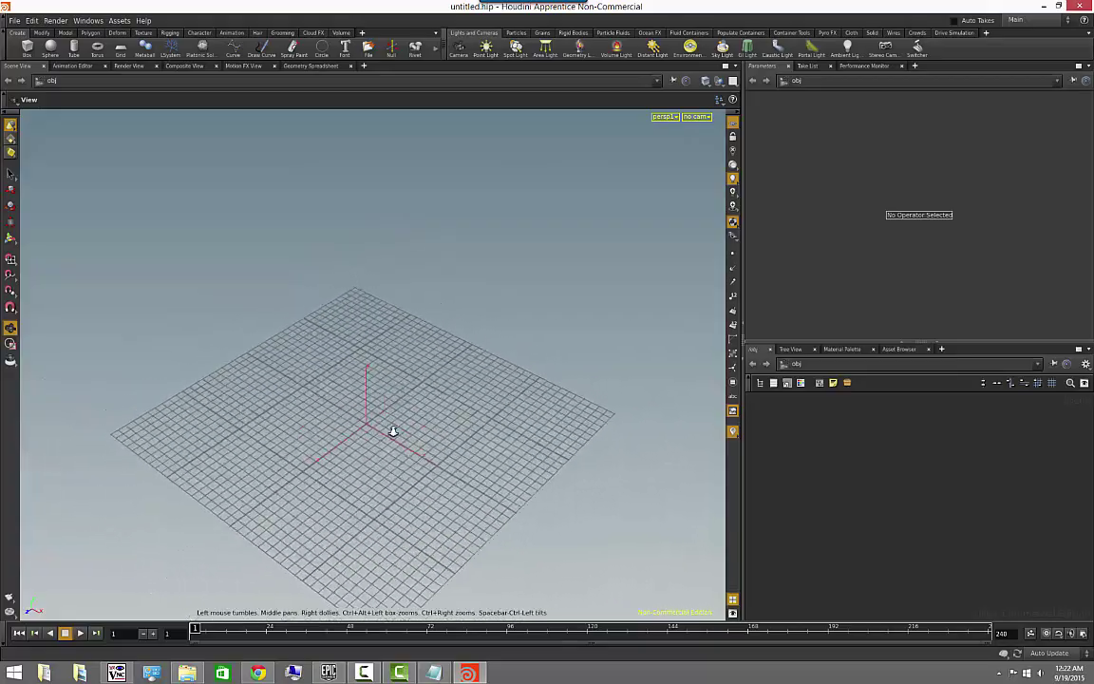
{"action": "left_click_drag", "start_coordinate": [394, 431], "coordinate": [316, 338]}
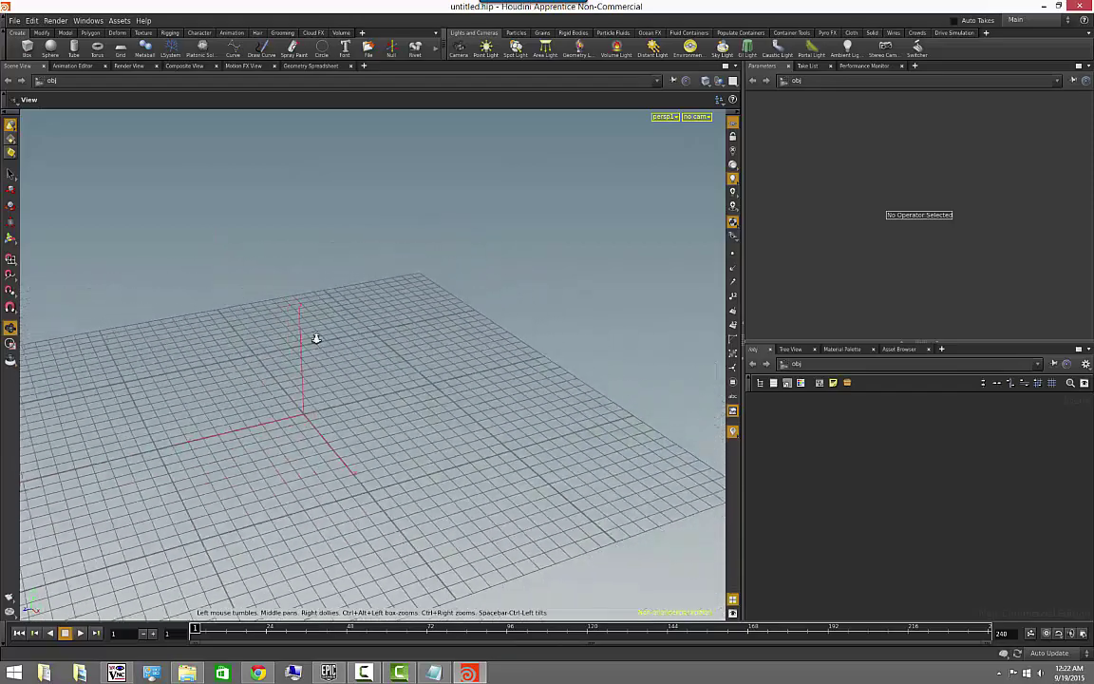
{"action": "right_click_drag", "start_coordinate": [316, 338], "coordinate": [284, 377]}
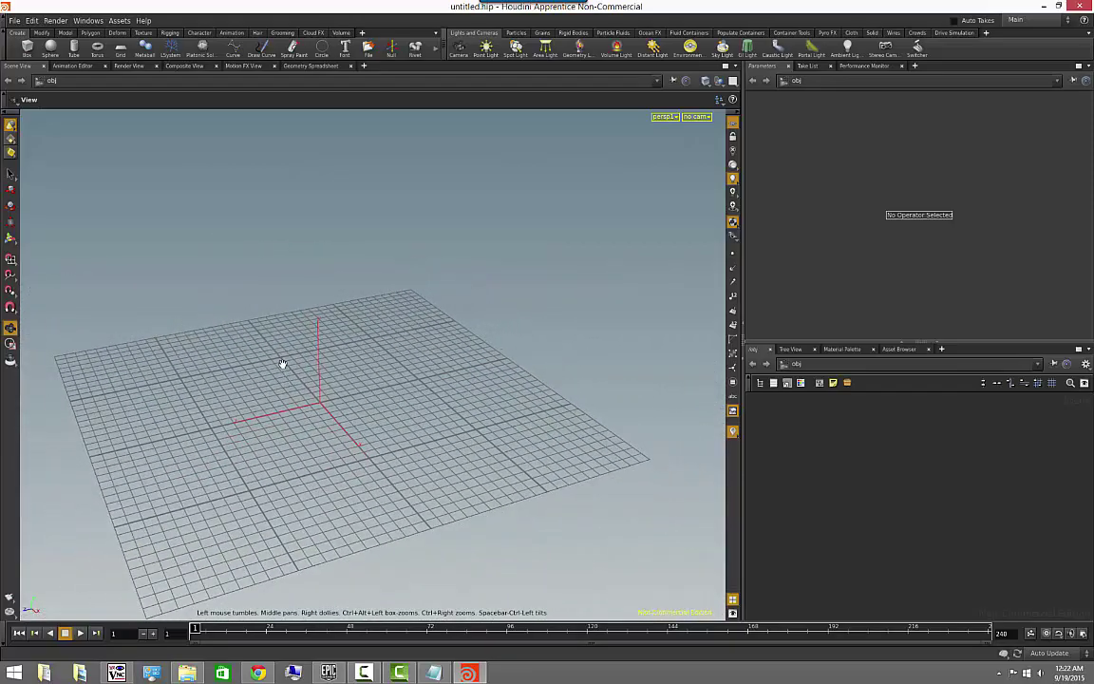
{"action": "middle_click_drag", "start_coordinate": [280, 355], "coordinate": [353, 348]}
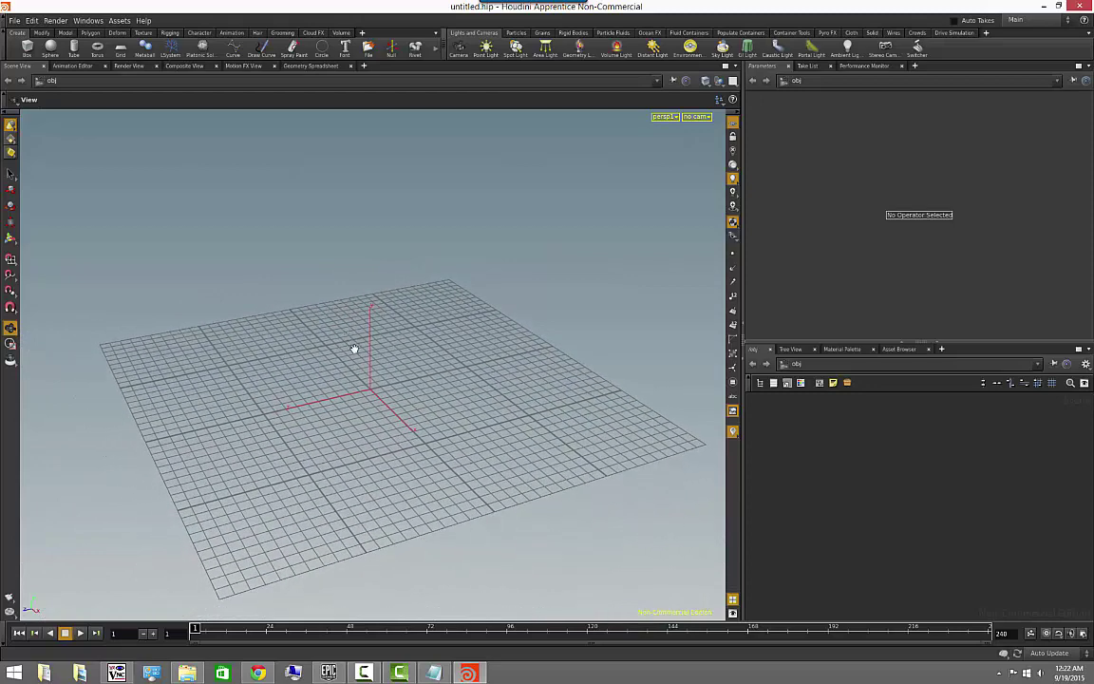
{"action": "left_click_drag", "start_coordinate": [288, 432], "coordinate": [347, 481]}
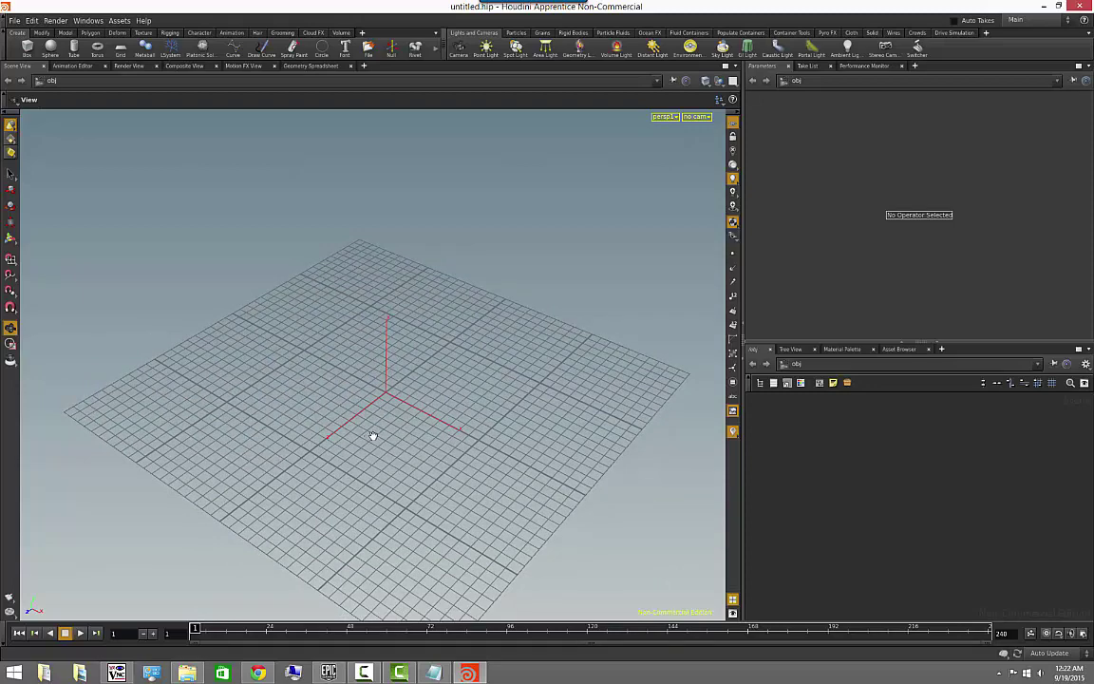
{"action": "left_click_drag", "start_coordinate": [371, 435], "coordinate": [393, 375]}
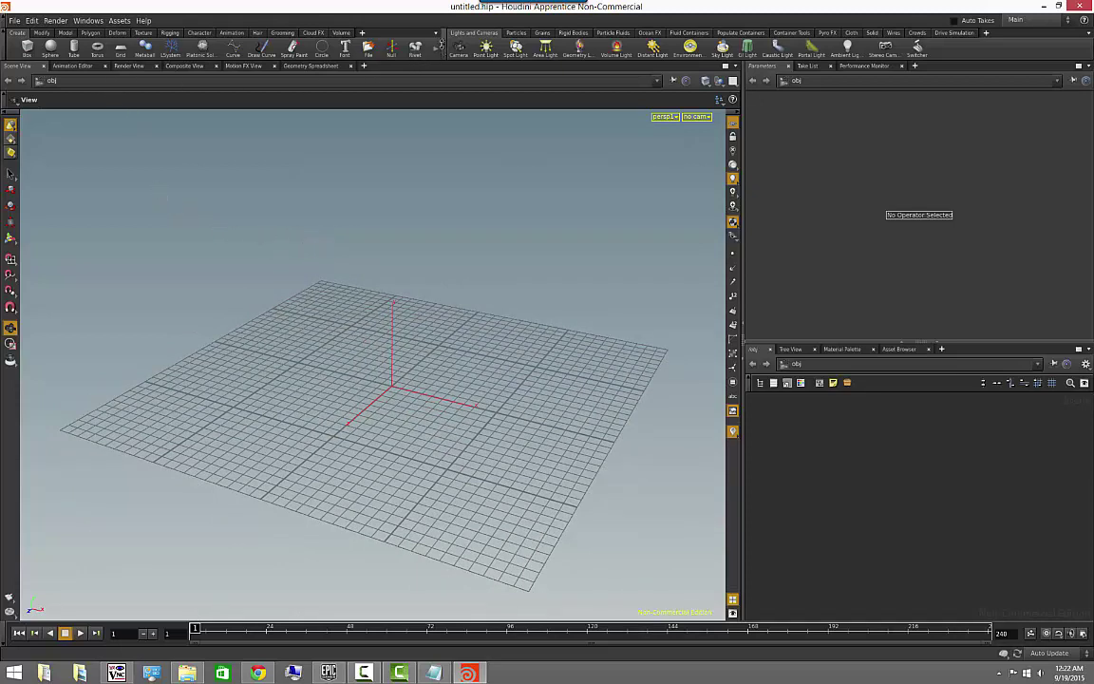
Step: Widen the set of creation tools and place a box above the grid at about (0.94, 1.54, -0.76)
{"action": "left_click_drag", "start_coordinate": [443, 47], "coordinate": [503, 47]}
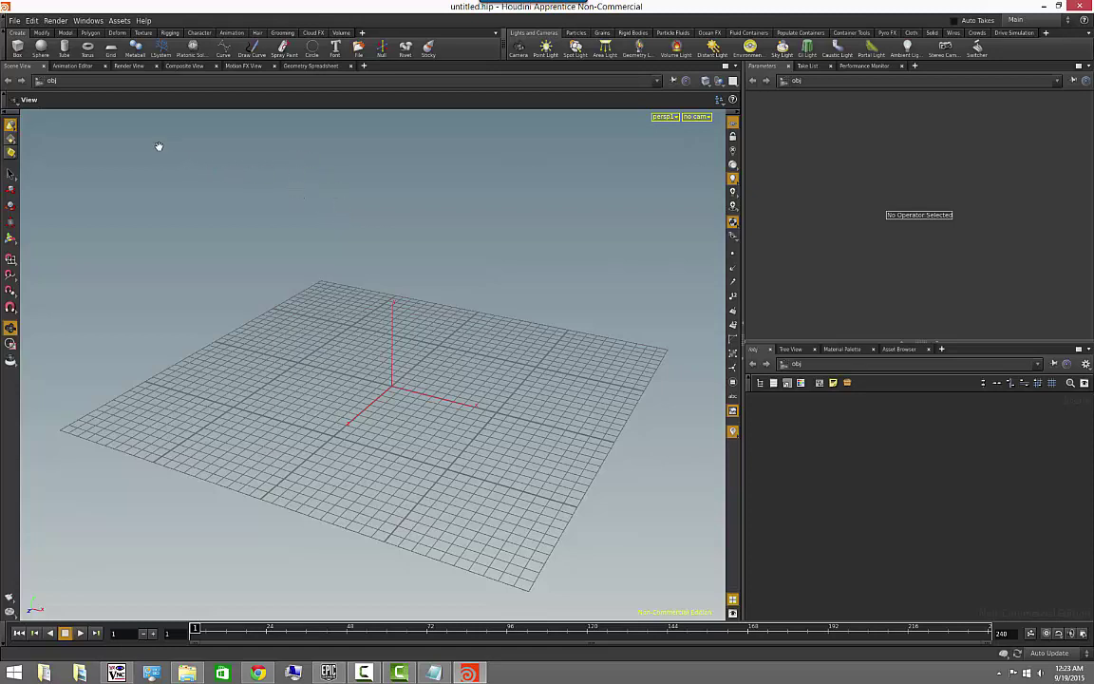
{"action": "left_click", "coordinate": [16, 47]}
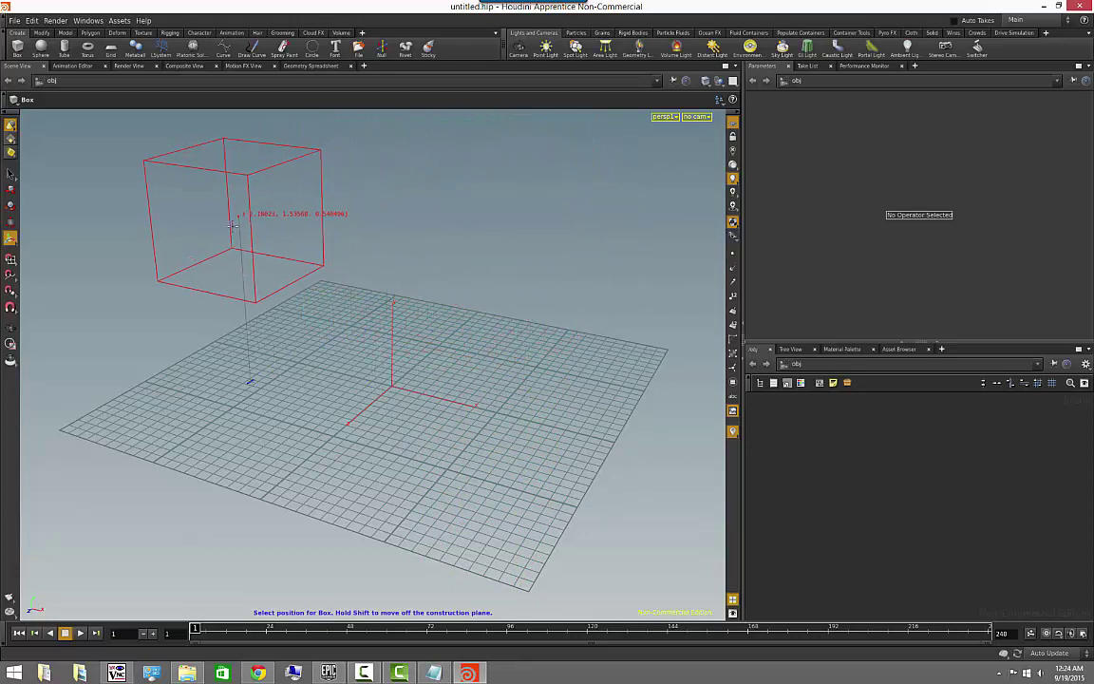
{"action": "left_click", "coordinate": [533, 211]}
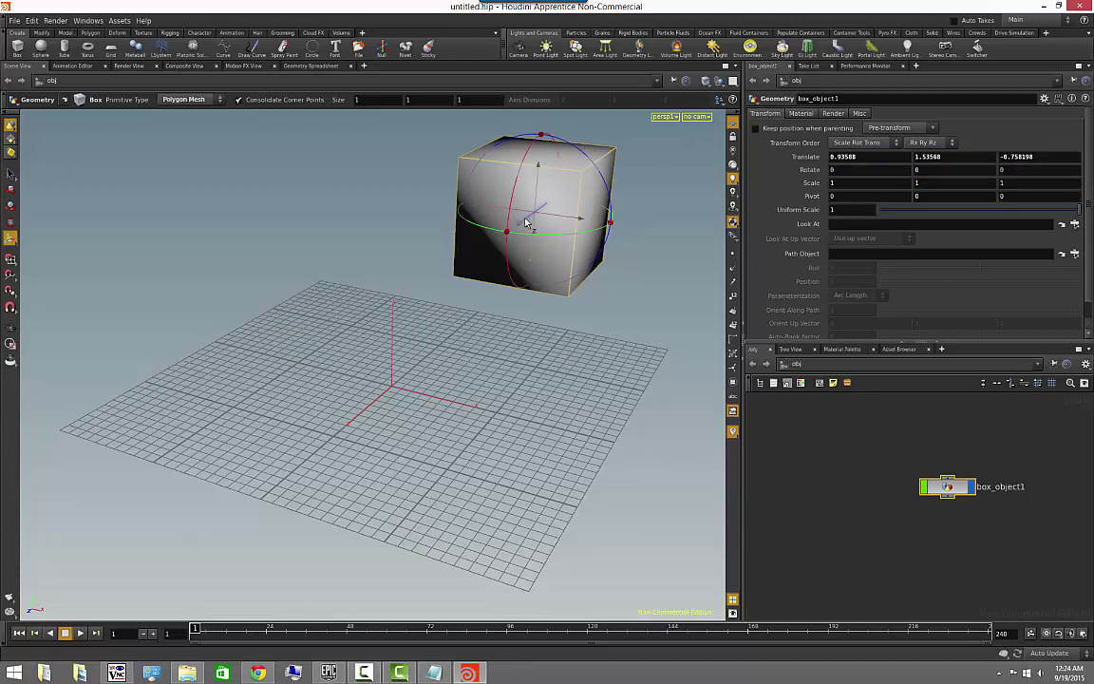
Step: Move the box to about (0.97, 1.59, 1.71), rotate it to about (-3.6, 30.2, -31.2) and set its uniform scale to about 0.709
{"action": "left_click_drag", "start_coordinate": [521, 223], "coordinate": [483, 243]}
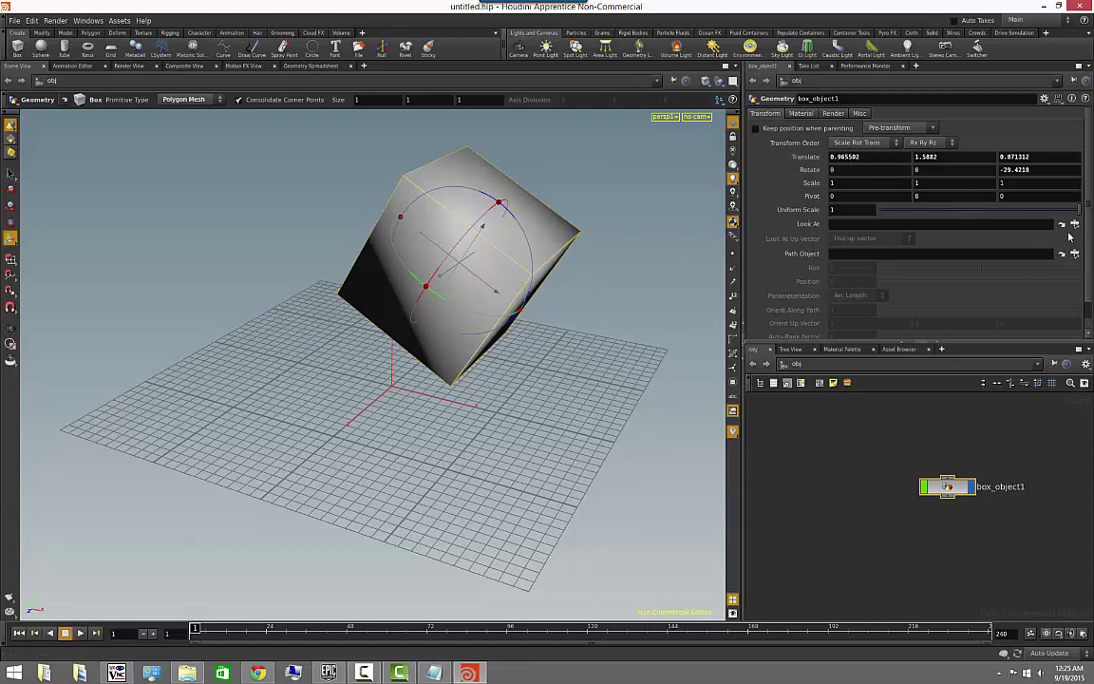
{"action": "left_click_drag", "start_coordinate": [1077, 209], "coordinate": [1009, 235]}
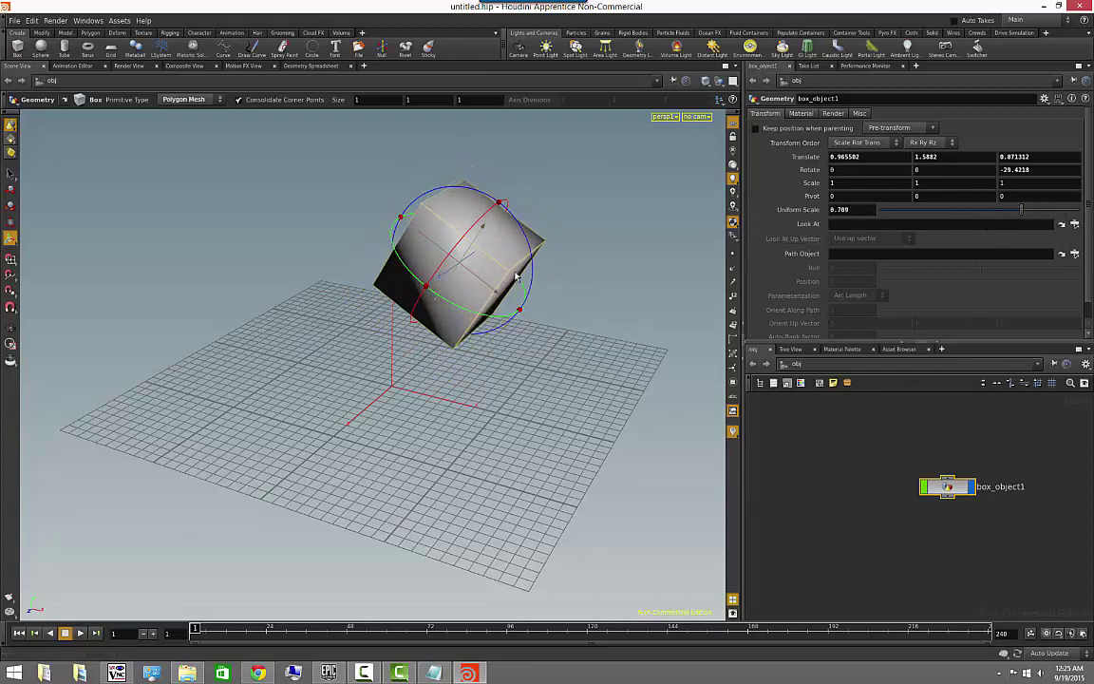
{"action": "left_click_drag", "start_coordinate": [439, 281], "coordinate": [413, 286]}
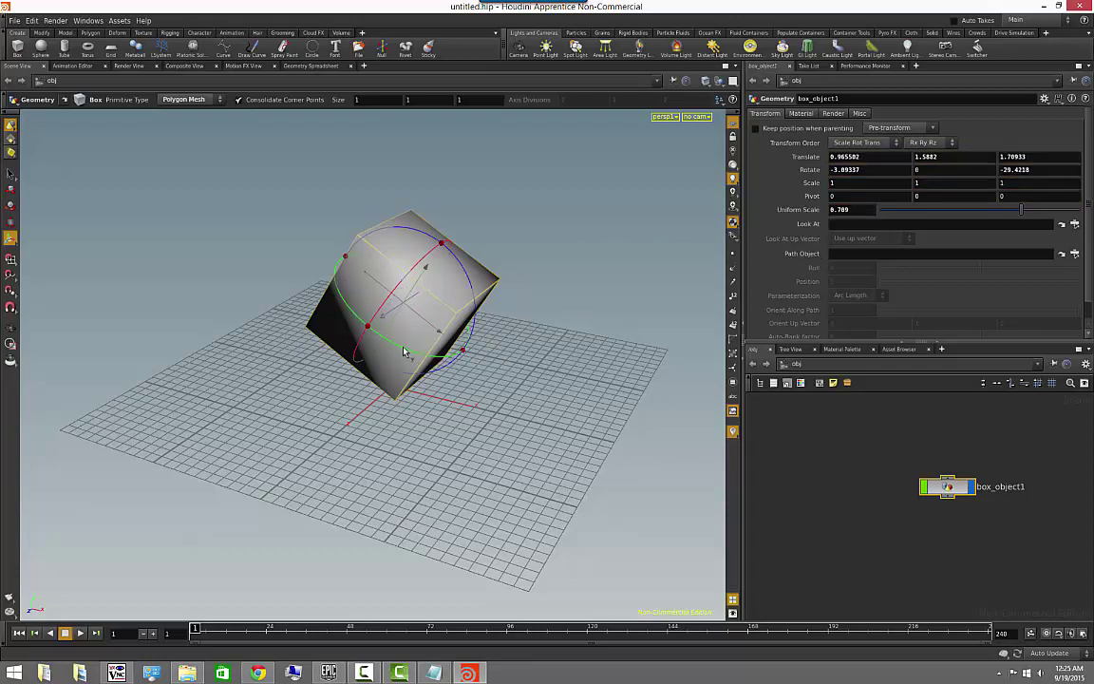
{"action": "left_click_drag", "start_coordinate": [366, 319], "coordinate": [557, 383]}
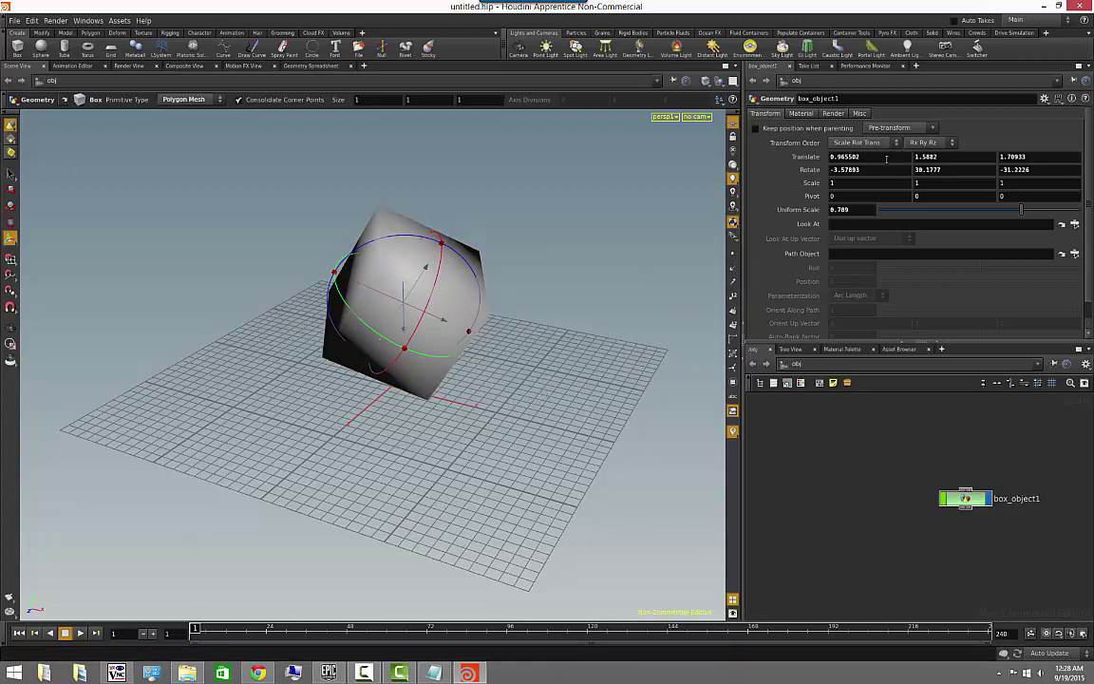
Step: Move the rotated box freely above the grid to about (1.90, 1.90, 1.28)
{"action": "left_click_drag", "start_coordinate": [886, 158], "coordinate": [781, 162]}
{"action": "left_click_drag", "start_coordinate": [372, 269], "coordinate": [465, 194]}
{"action": "key", "text": "r"}
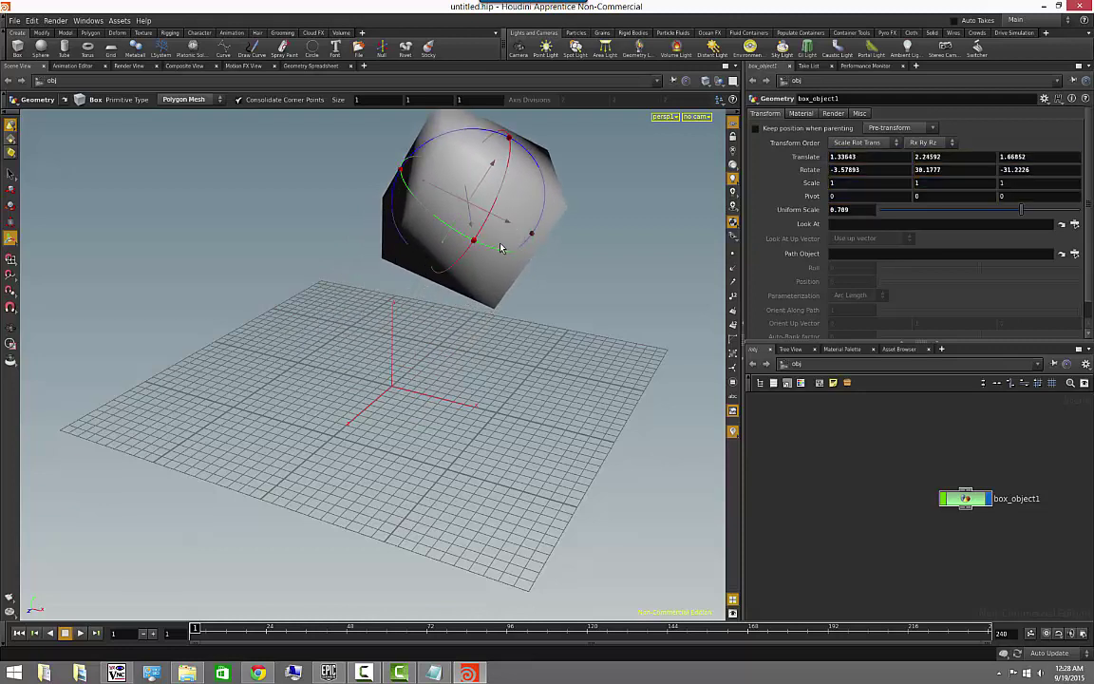
{"action": "left_click_drag", "start_coordinate": [501, 249], "coordinate": [613, 245]}
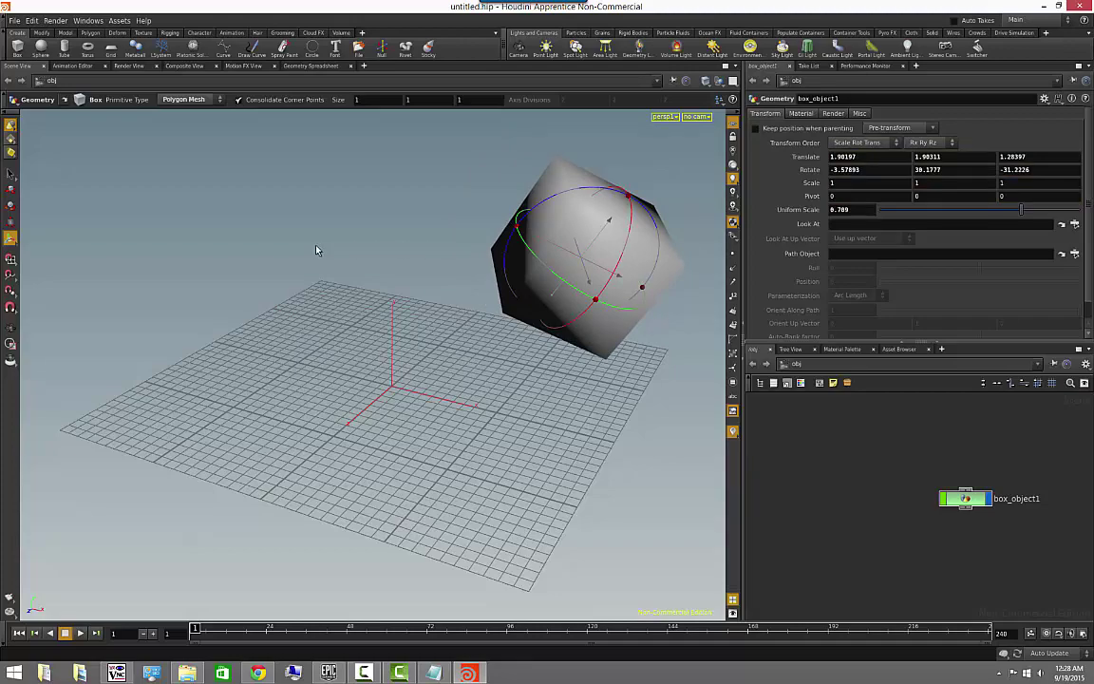
Step: Create a second box exactly at the scene origin
{"action": "key", "text": "Escape"}
{"action": "left_click_drag", "start_coordinate": [311, 244], "coordinate": [153, 182]}
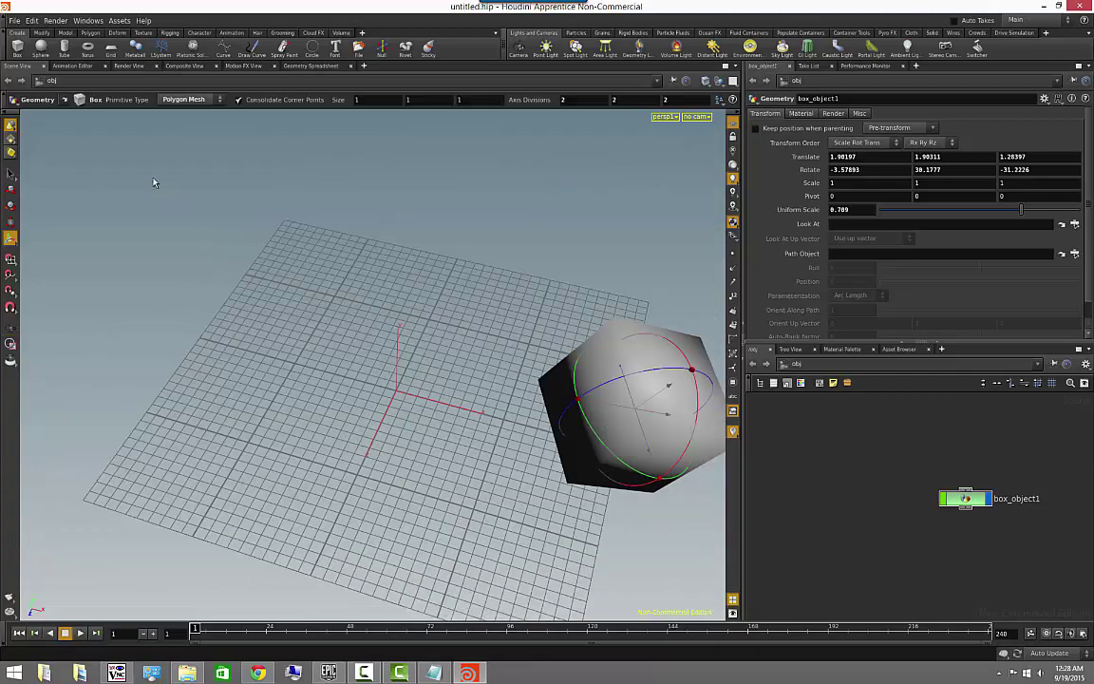
{"action": "left_click", "coordinate": [18, 49]}
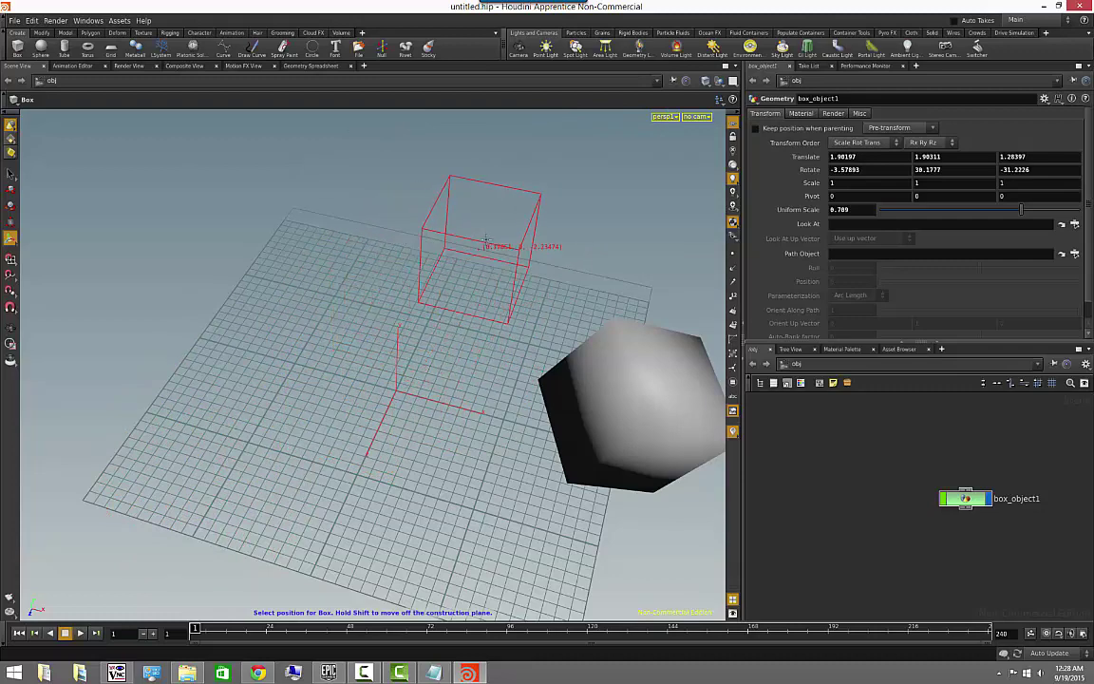
{"action": "key", "text": "Escape"}
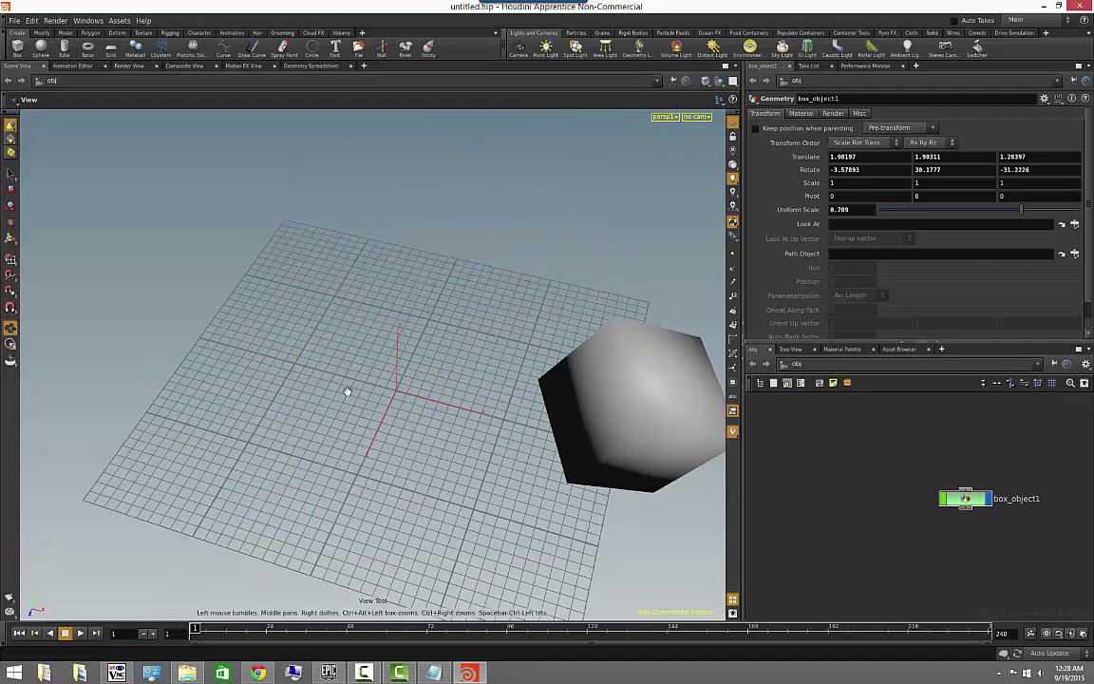
{"action": "mouse_move", "coordinate": [340, 422]}
{"action": "left_mouse_down"}
{"action": "mouse_move", "coordinate": [335, 398]}
{"action": "mouse_move", "coordinate": [344, 408]}
{"action": "left_mouse_up"}
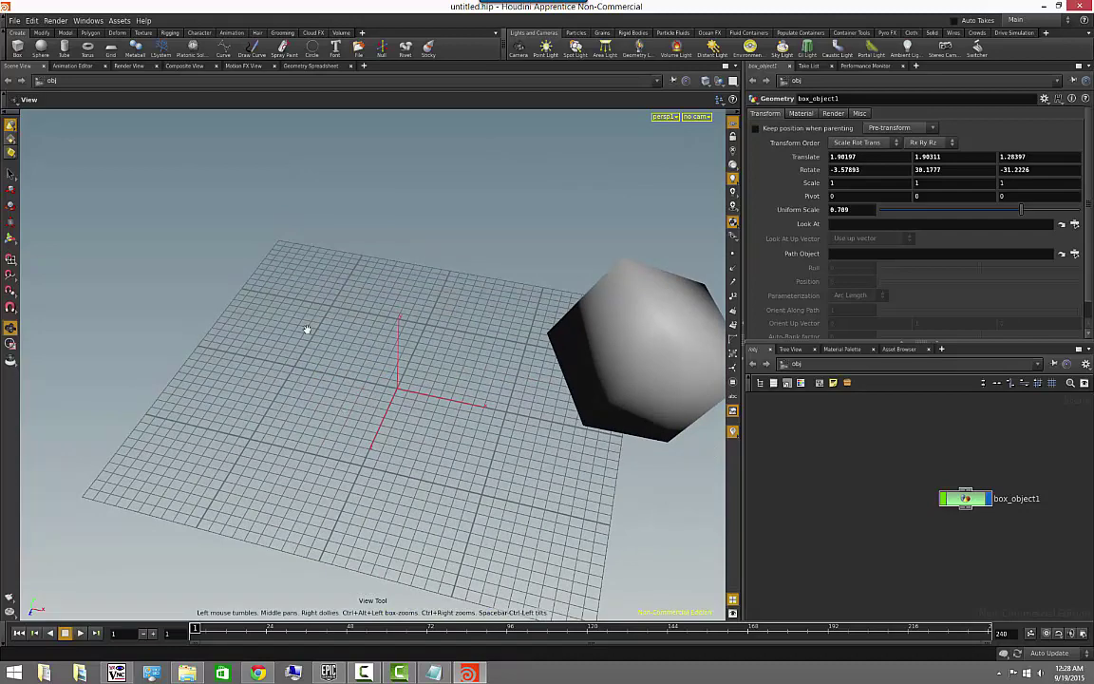
{"action": "left_click", "coordinate": [17, 52]}
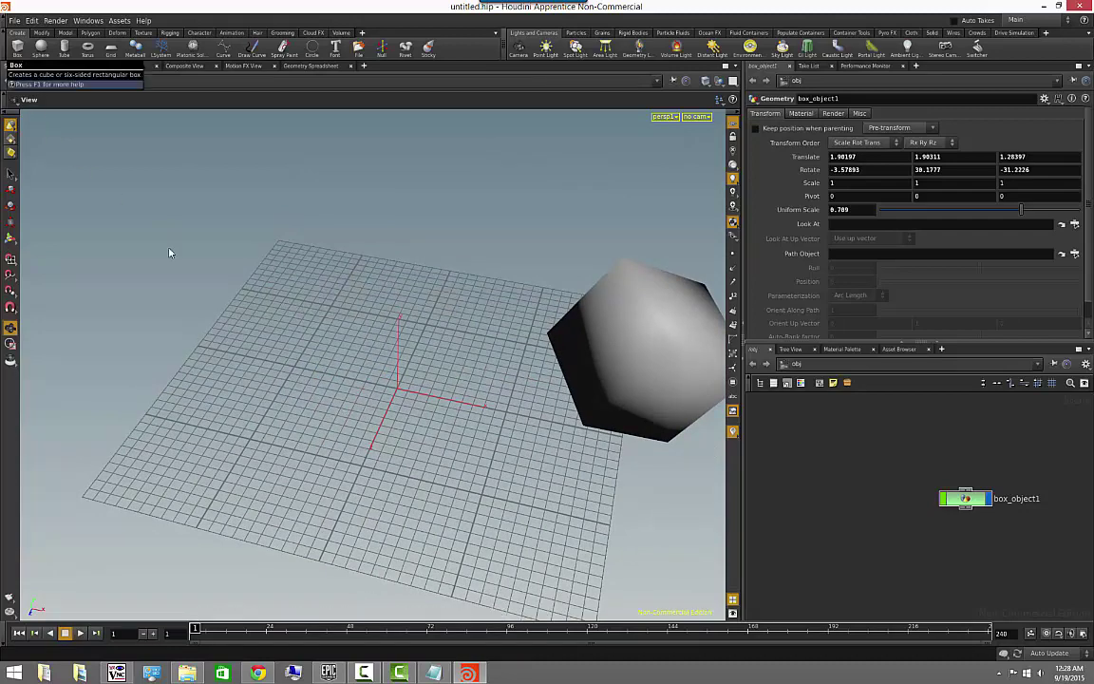
{"action": "key", "text": "Return"}
Step: Move the second box along the ground to about (1.64, 0, 1.00) and rotate it about 0.78 degrees around X
{"action": "key", "text": "Escape"}
{"action": "left_click_drag", "start_coordinate": [488, 483], "coordinate": [436, 496]}
{"action": "key", "text": "Return"}
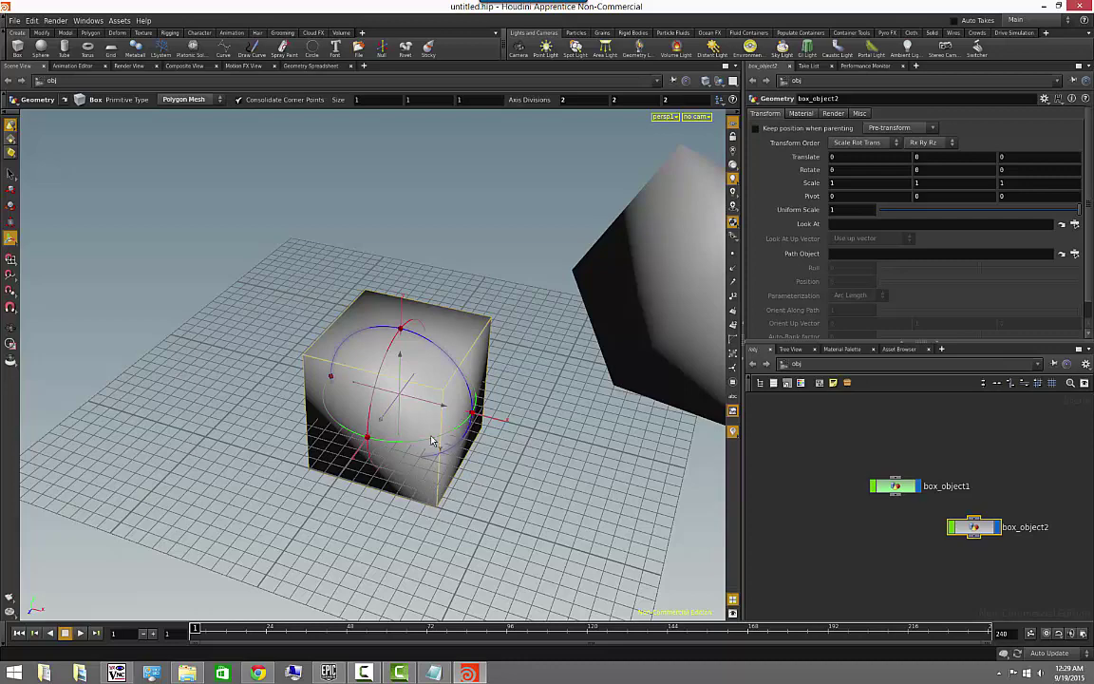
{"action": "left_click_drag", "start_coordinate": [426, 378], "coordinate": [534, 501]}
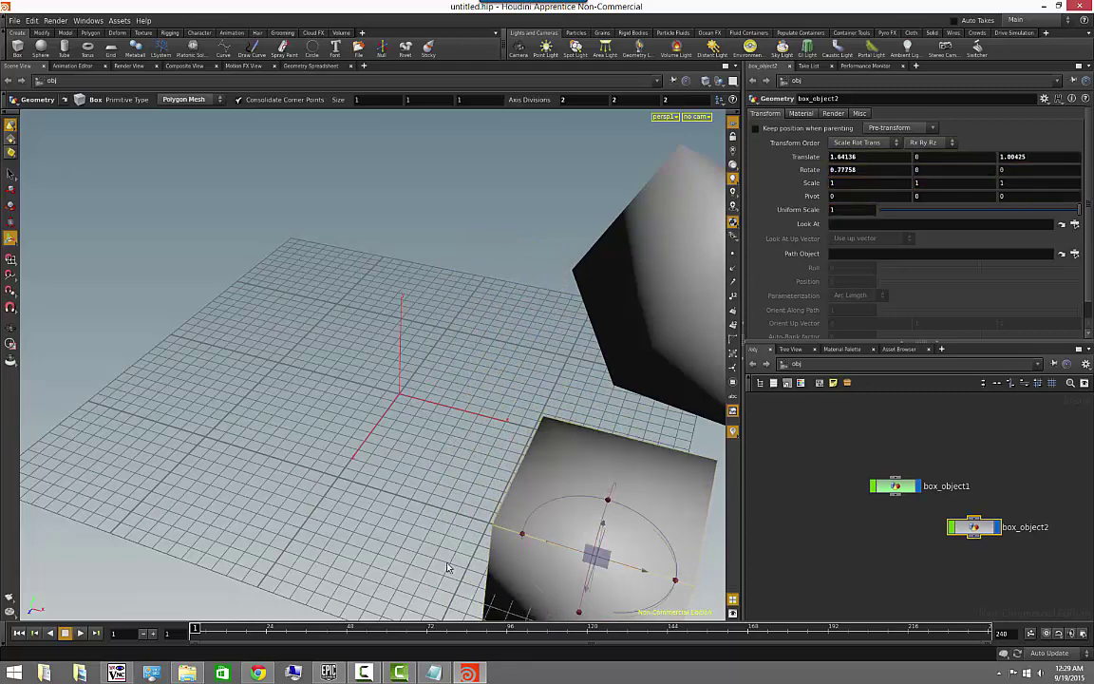
Step: Add a sphere at about (-2.25, 0, -3.04) and a torus at about (-1.96, 0, 1.86) on the construction plane
{"action": "key", "text": "Escape"}
{"action": "right_click_drag", "start_coordinate": [490, 400], "coordinate": [298, 403], "text": "alt"}
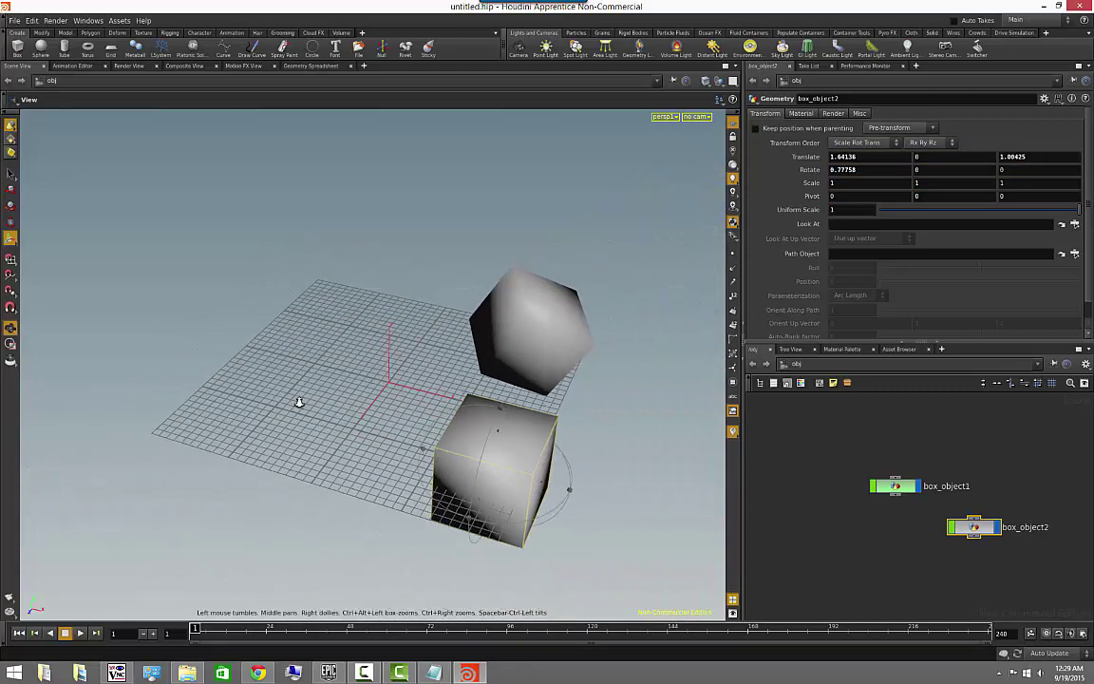
{"action": "left_click_drag", "start_coordinate": [298, 403], "coordinate": [330, 407], "text": "alt"}
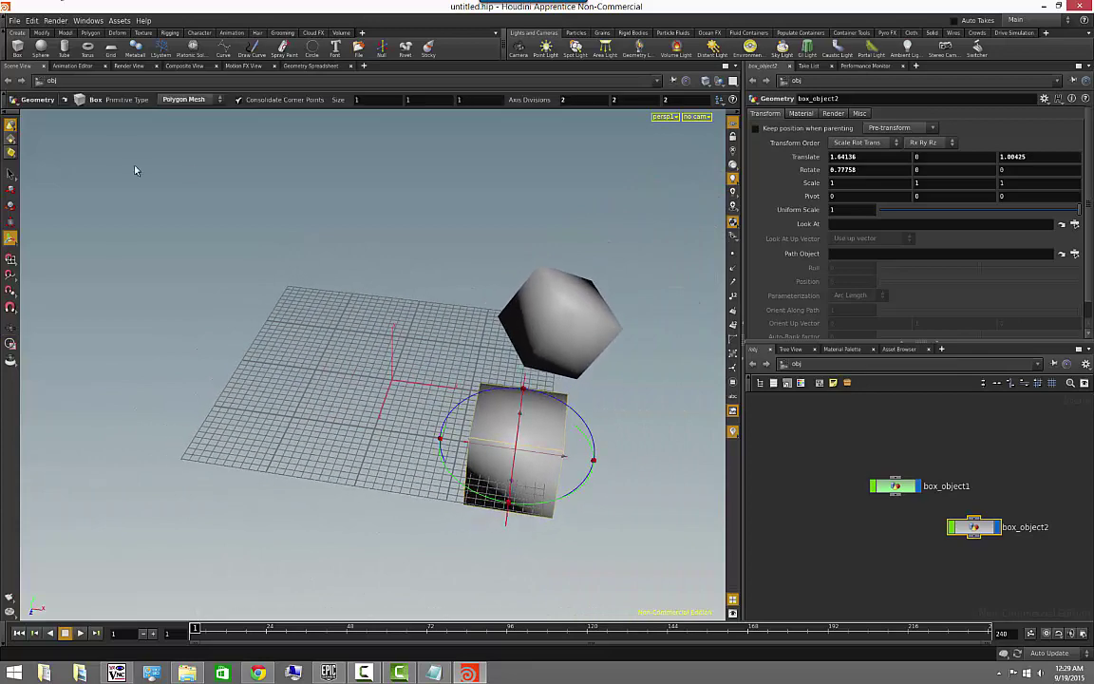
{"action": "left_click", "coordinate": [42, 46]}
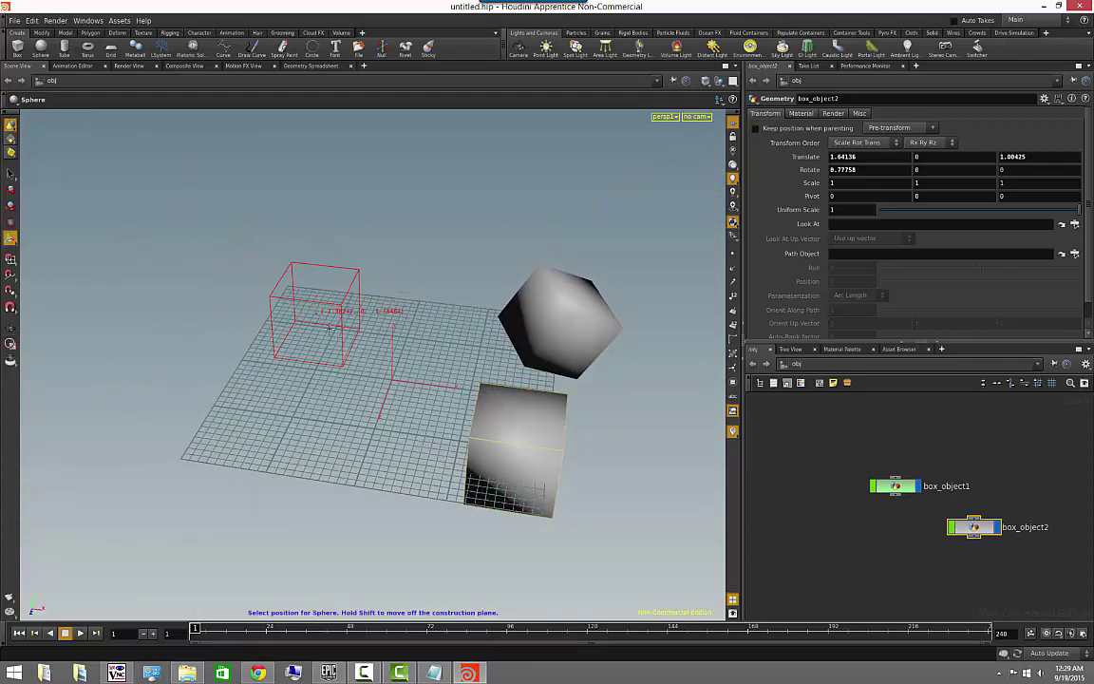
{"action": "left_click", "coordinate": [295, 245]}
{"action": "left_click", "coordinate": [87, 47]}
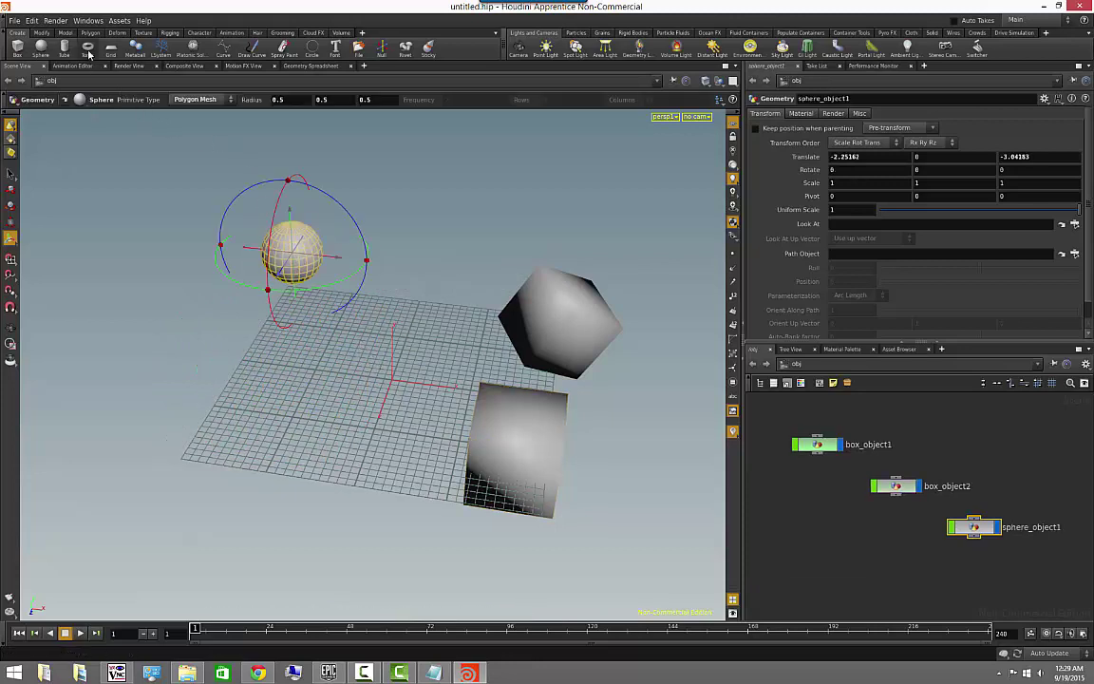
{"action": "left_click", "coordinate": [188, 452]}
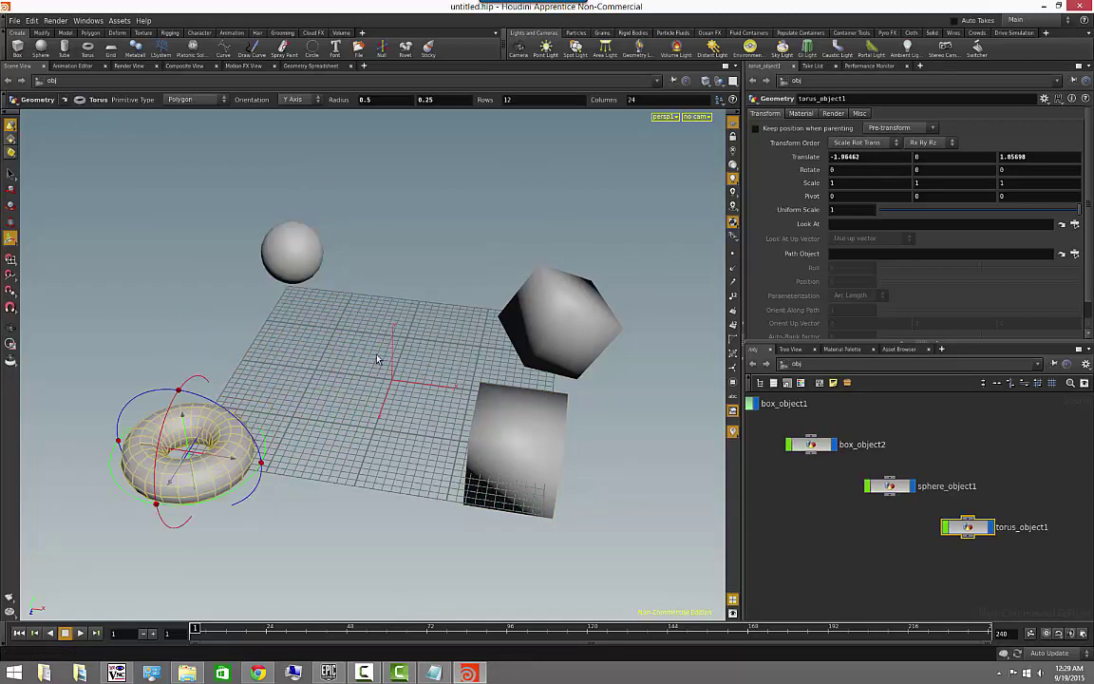
Step: Set the torus's first radius value to 0.25
{"action": "left_click_drag", "start_coordinate": [342, 351], "coordinate": [245, 356], "text": "alt"}
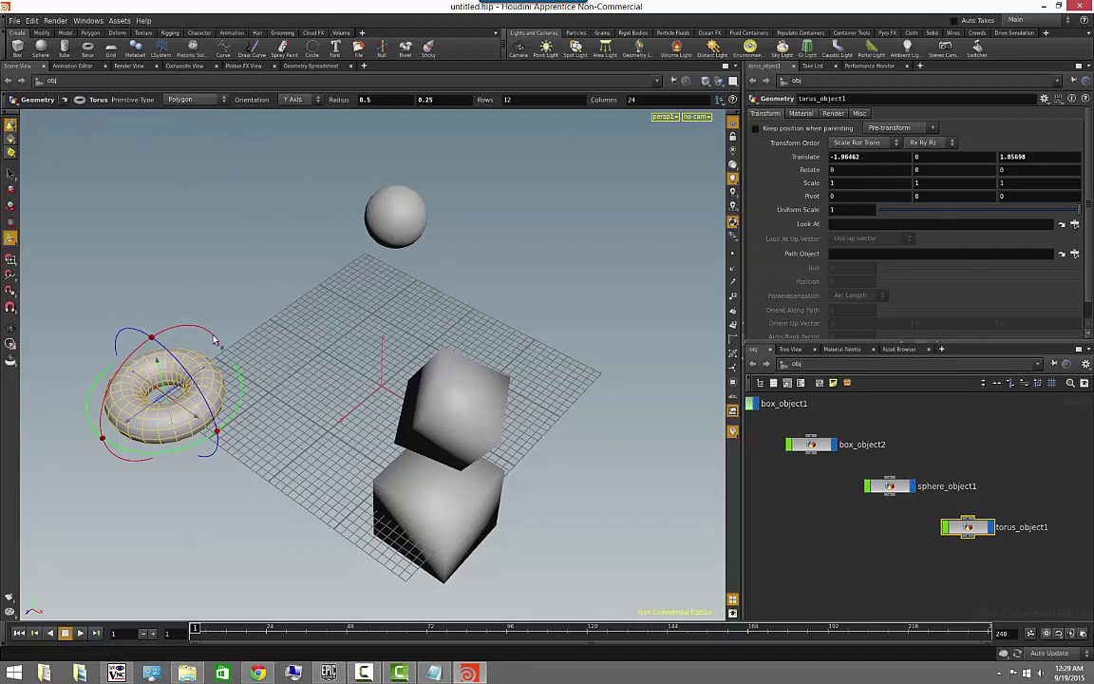
{"action": "key", "text": "Escape"}
{"action": "left_click_drag", "start_coordinate": [215, 276], "coordinate": [397, 372]}
{"action": "key", "text": "Return"}
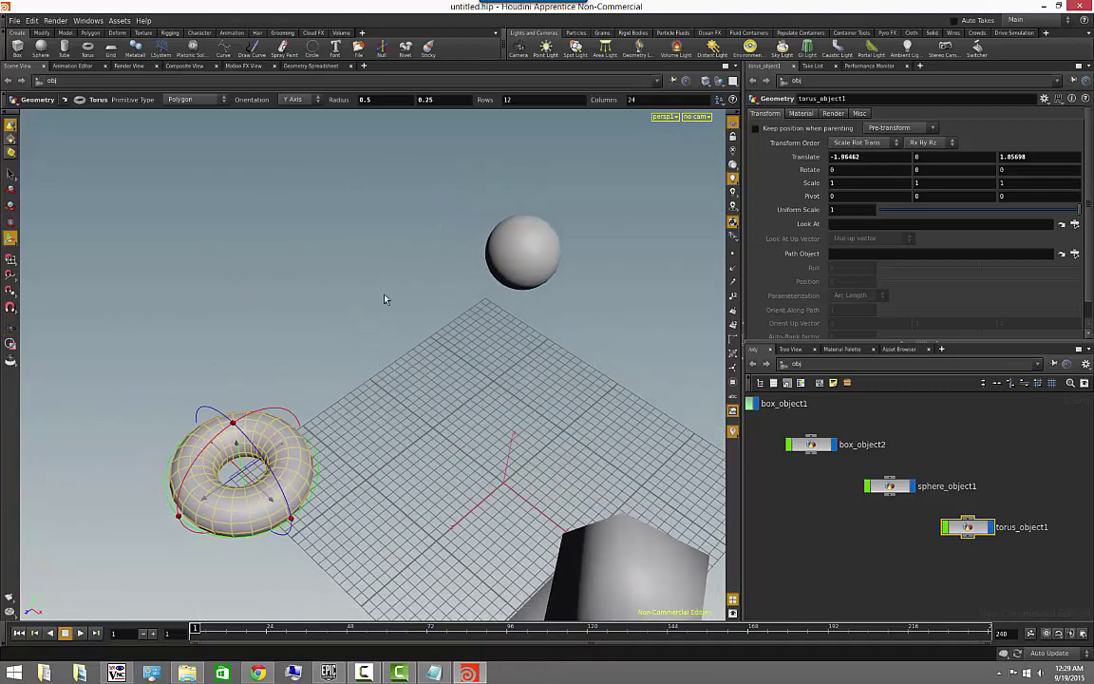
{"action": "middle_click", "coordinate": [375, 99]}
{"action": "key", "text": "Return"}
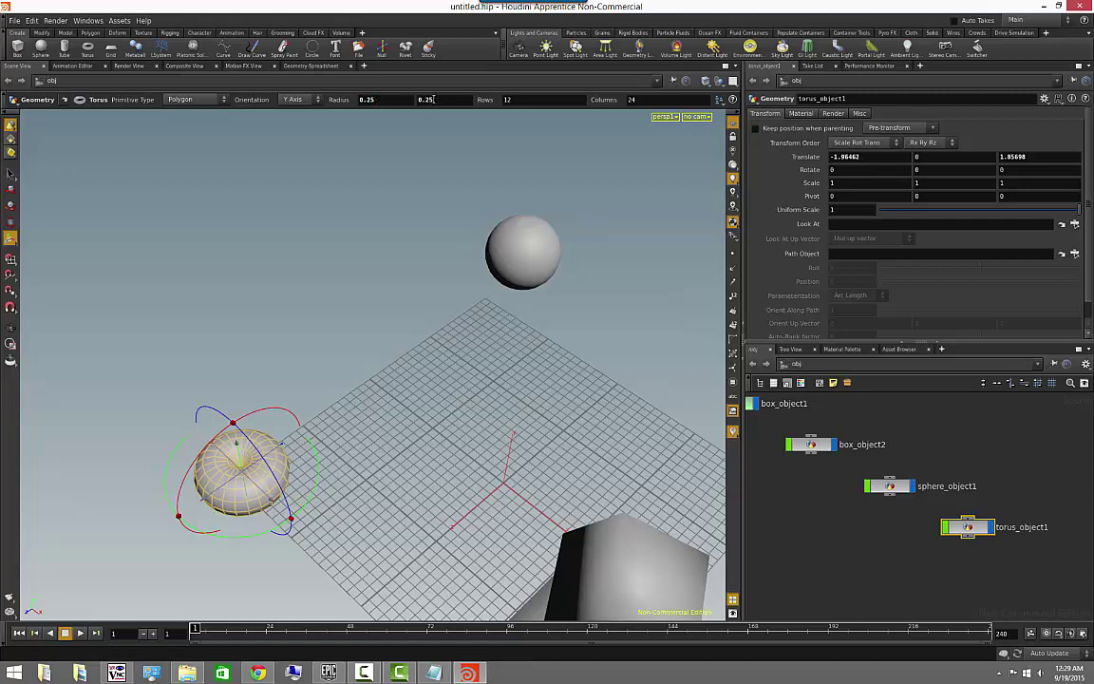
Step: Set the torus's second radius value to 0.05 and try the value ladder on its first radius
{"action": "left_click_drag", "start_coordinate": [427, 98], "coordinate": [454, 98]}
{"action": "key", "text": "Return"}
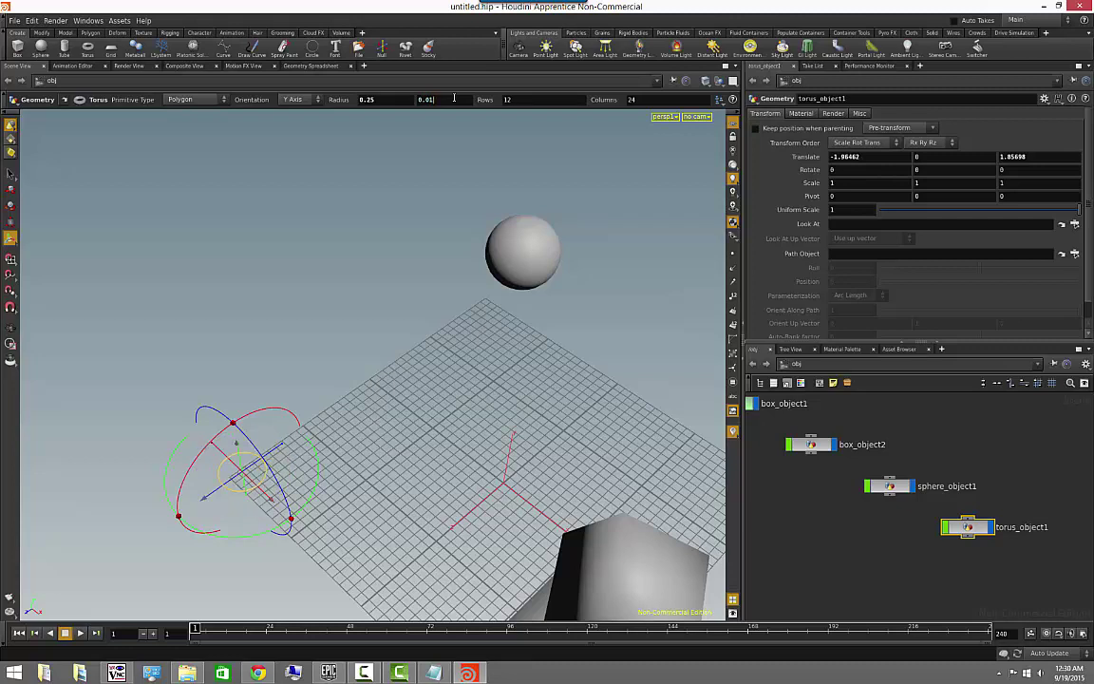
{"action": "key", "text": "Return"}
{"action": "left_click", "coordinate": [857, 157]}
{"action": "middle_click", "coordinate": [377, 101]}
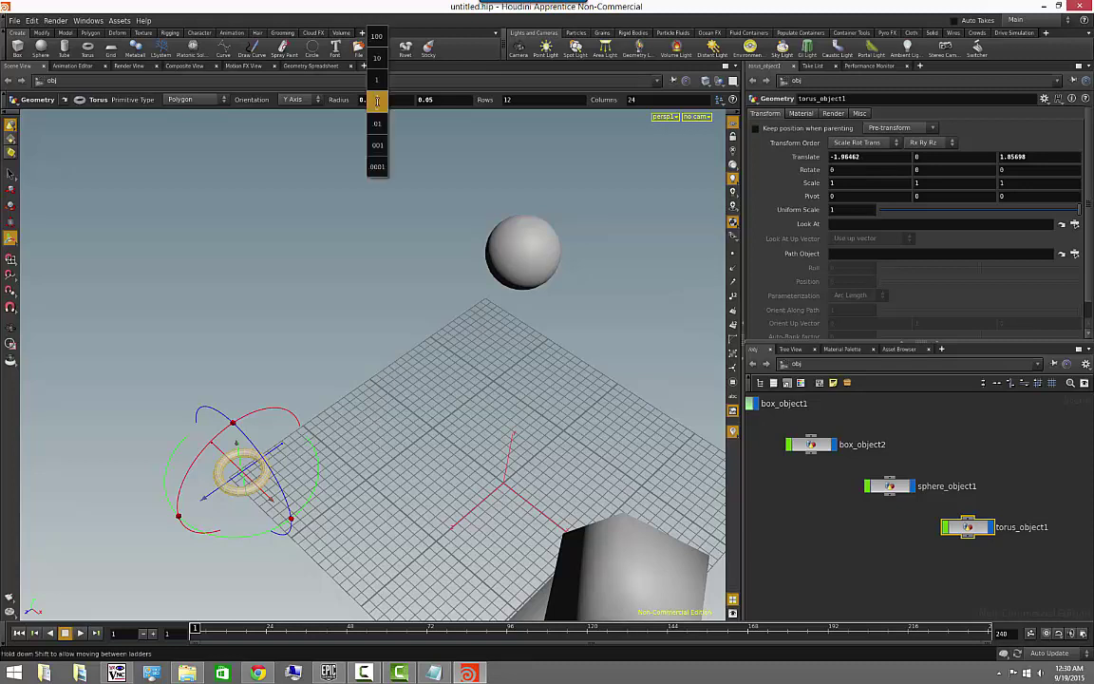
{"action": "mouse_move", "coordinate": [386, 101]}
{"action": "middle_mouse_down"}
{"action": "mouse_move", "coordinate": [446, 101]}
{"action": "mouse_move", "coordinate": [380, 105]}
{"action": "mouse_move", "coordinate": [377, 57]}
{"action": "mouse_move", "coordinate": [375, 126]}
{"action": "mouse_move", "coordinate": [585, 140]}
{"action": "mouse_move", "coordinate": [399, 138]}
{"action": "mouse_move", "coordinate": [408, 142]}
{"action": "mouse_move", "coordinate": [566, 128]}
{"action": "mouse_move", "coordinate": [402, 141]}
{"action": "mouse_move", "coordinate": [374, 95]}
{"action": "mouse_move", "coordinate": [374, 57]}
{"action": "mouse_move", "coordinate": [416, 62]}
{"action": "mouse_move", "coordinate": [382, 57]}
{"action": "mouse_move", "coordinate": [368, 73]}
{"action": "mouse_move", "coordinate": [402, 80]}
{"action": "mouse_move", "coordinate": [388, 80]}
{"action": "middle_mouse_up"}
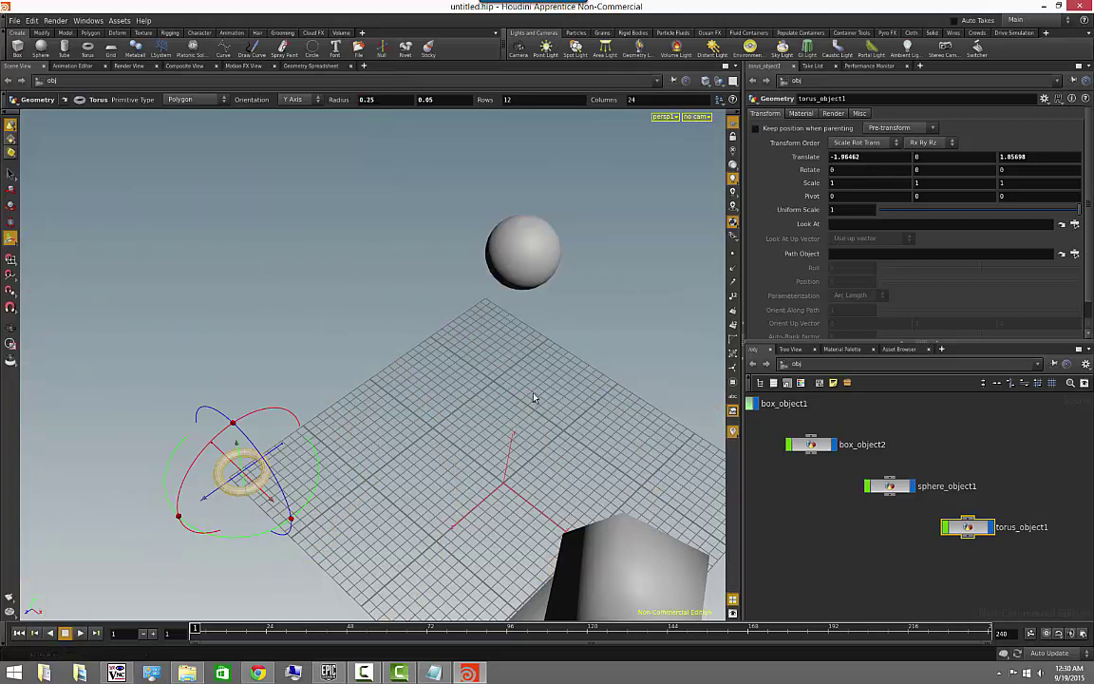
Step: Rotate the torus 48 degrees around X
{"action": "left_click_drag", "start_coordinate": [491, 415], "coordinate": [380, 418], "text": "alt"}
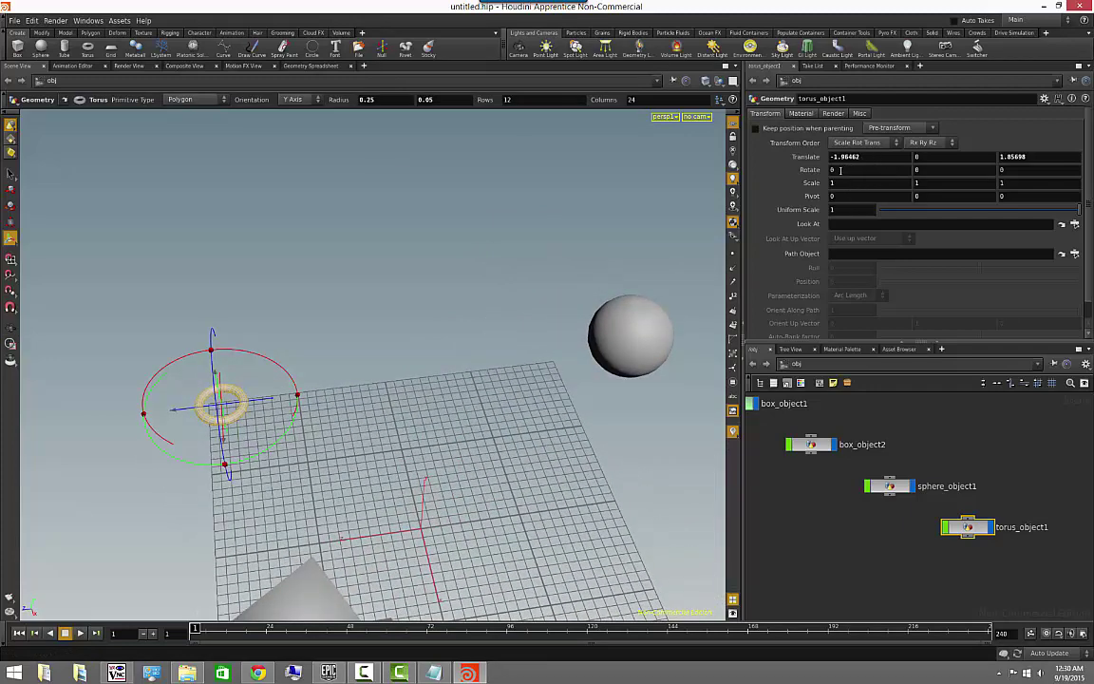
{"action": "middle_click_drag", "start_coordinate": [841, 170], "coordinate": [1083, 147]}
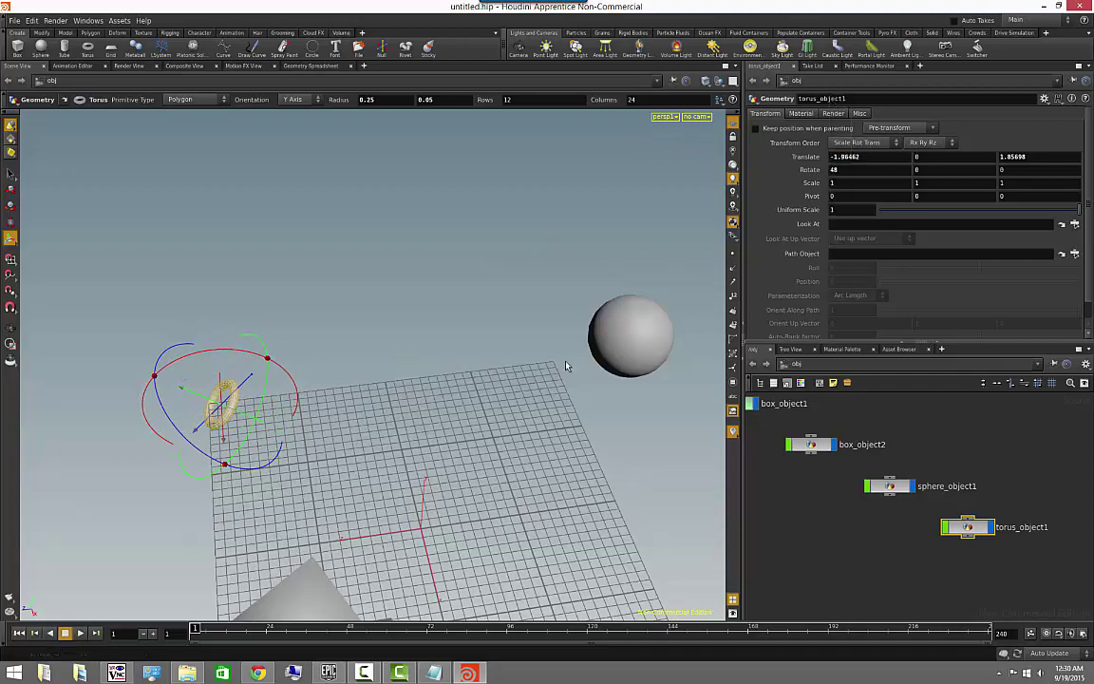
{"action": "key", "text": "Escape"}
Step: Select the sphere, the boxes and the torus in turn using the Select tool with box picking
{"action": "left_click_drag", "start_coordinate": [243, 305], "coordinate": [370, 321]}
{"action": "key", "text": "Return"}
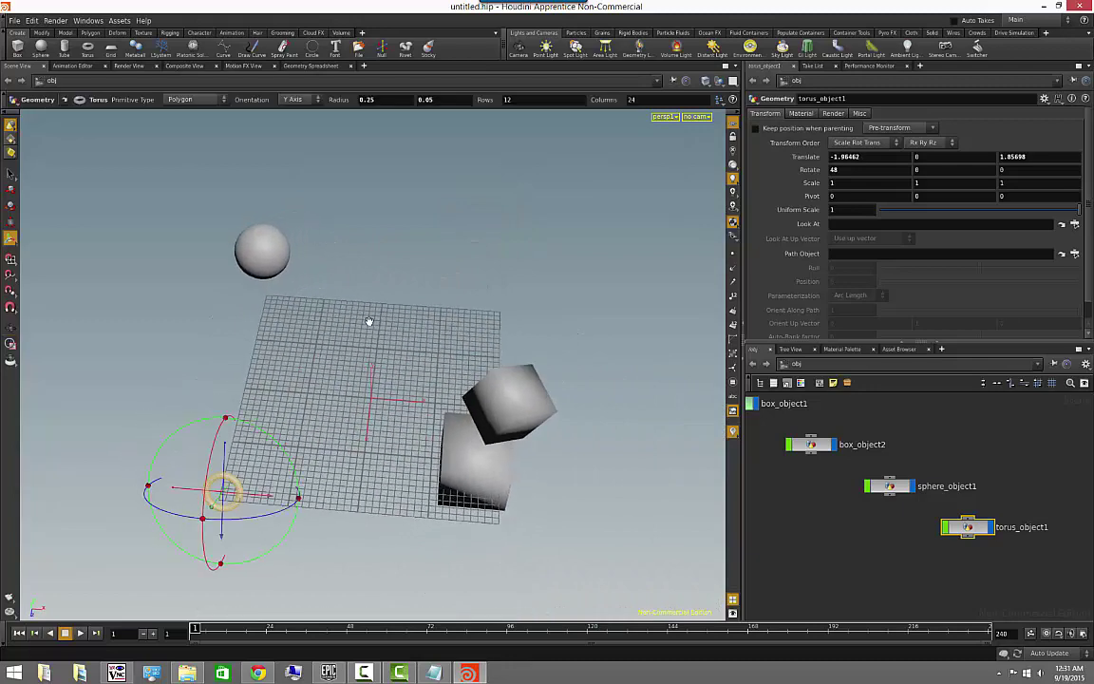
{"action": "left_click_drag", "start_coordinate": [347, 372], "coordinate": [336, 433]}
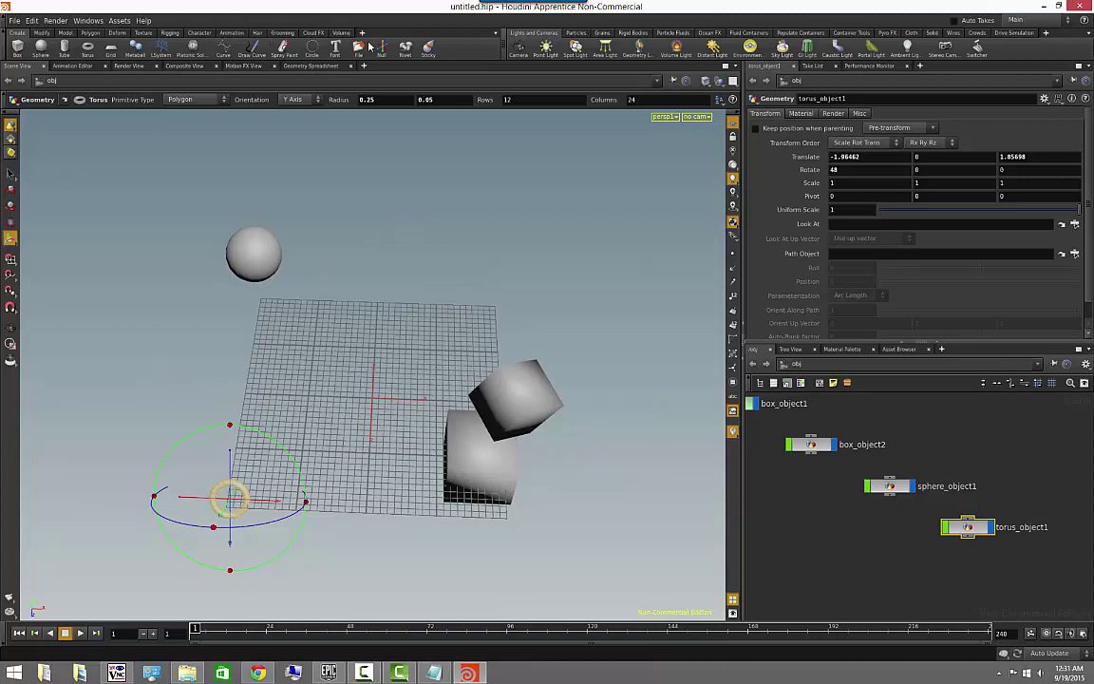
{"action": "left_click_drag", "start_coordinate": [367, 342], "coordinate": [337, 344], "text": "alt"}
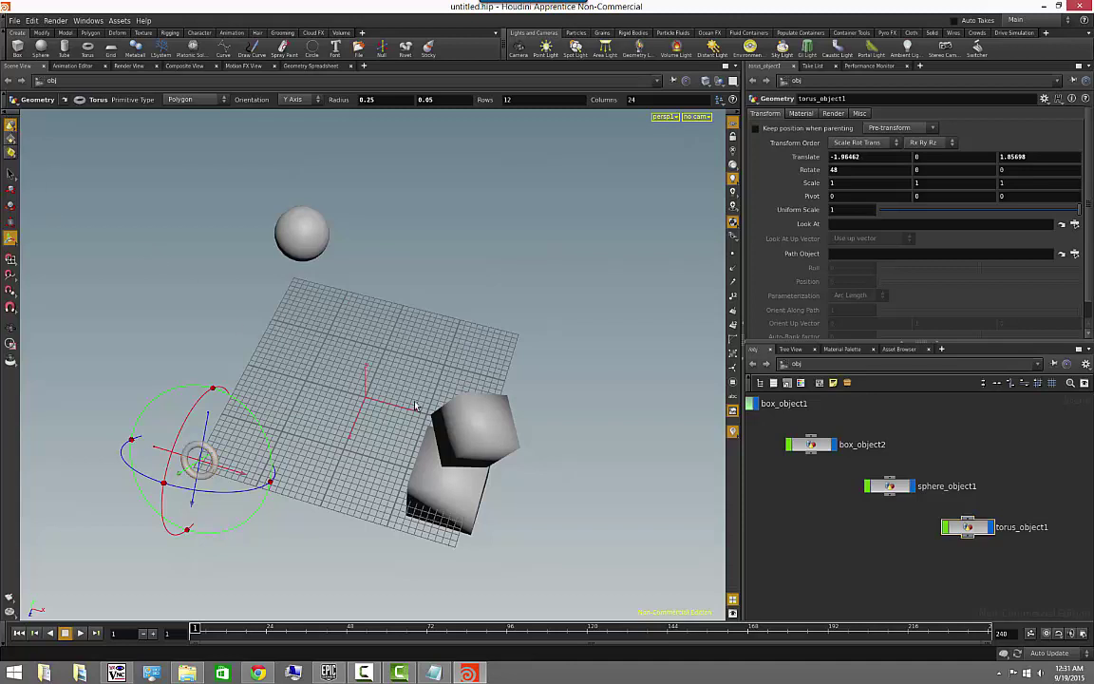
{"action": "left_click", "coordinate": [306, 247]}
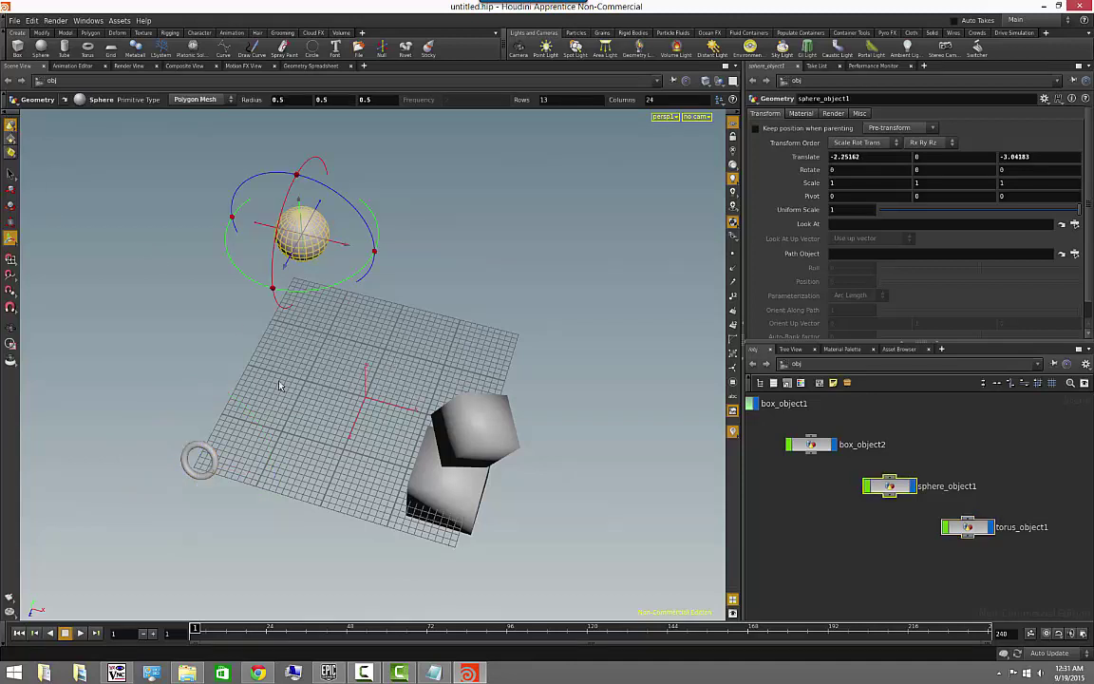
{"action": "left_click", "coordinate": [11, 173]}
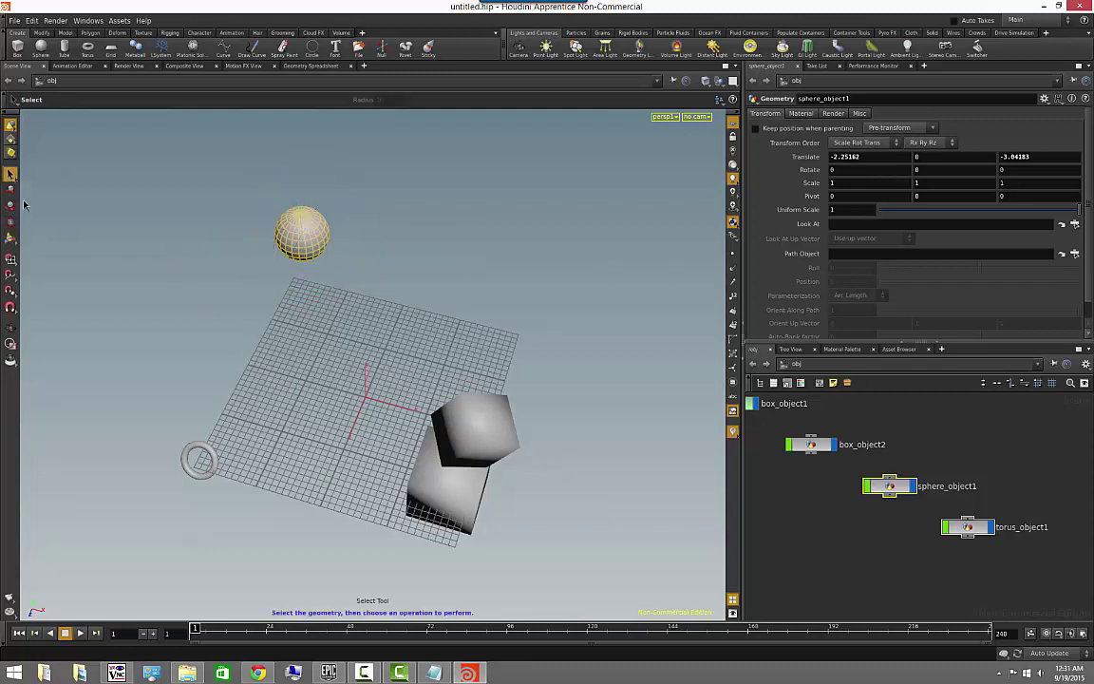
{"action": "left_click", "coordinate": [144, 246]}
{"action": "left_click_drag", "start_coordinate": [205, 167], "coordinate": [370, 290]}
{"action": "left_click_drag", "start_coordinate": [573, 300], "coordinate": [460, 460]}
{"action": "left_click_drag", "start_coordinate": [560, 553], "coordinate": [418, 503]}
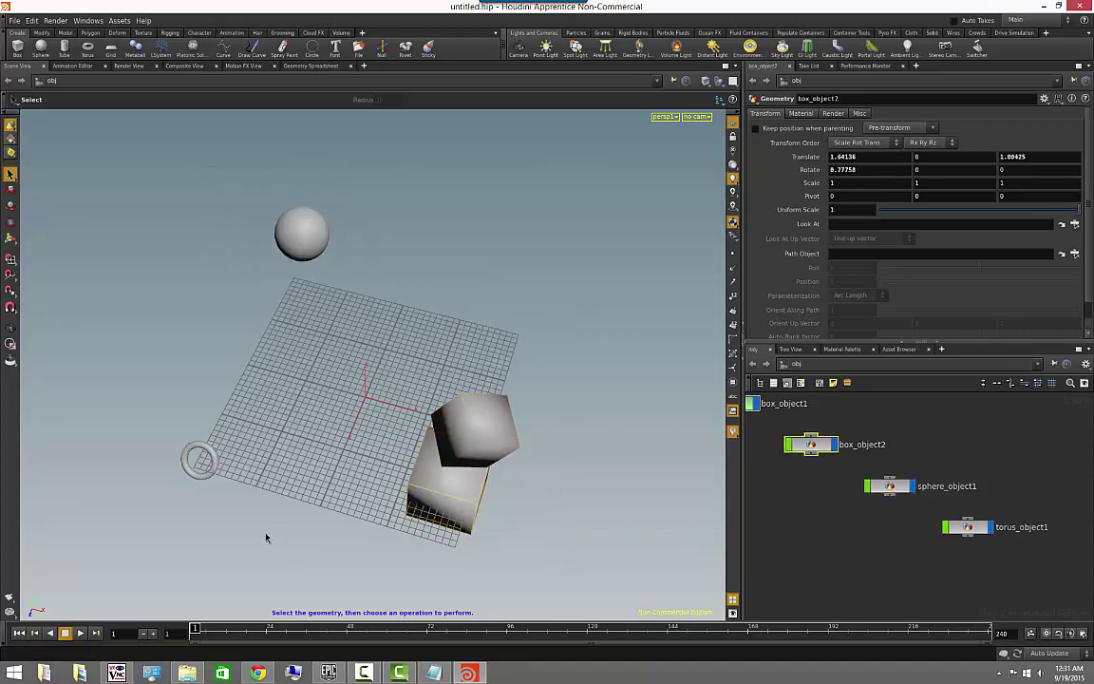
{"action": "left_click_drag", "start_coordinate": [251, 489], "coordinate": [142, 367]}
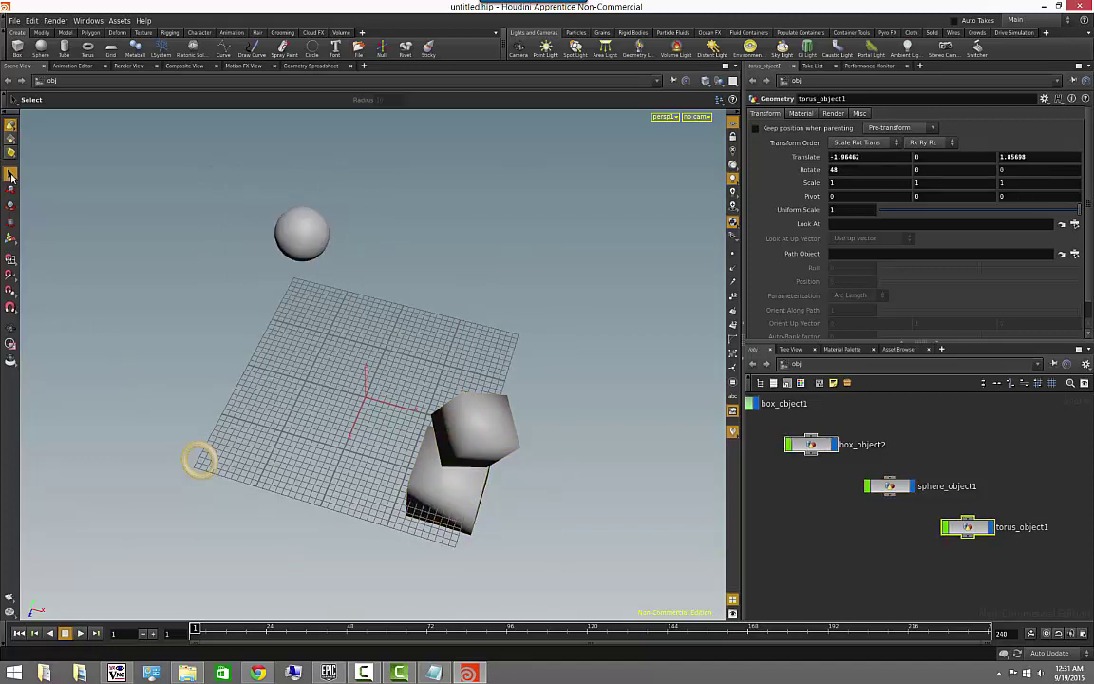
Step: Change the selection mode to Lasso Picking and lasso the sphere together with both boxes
{"action": "right_click", "coordinate": [11, 176]}
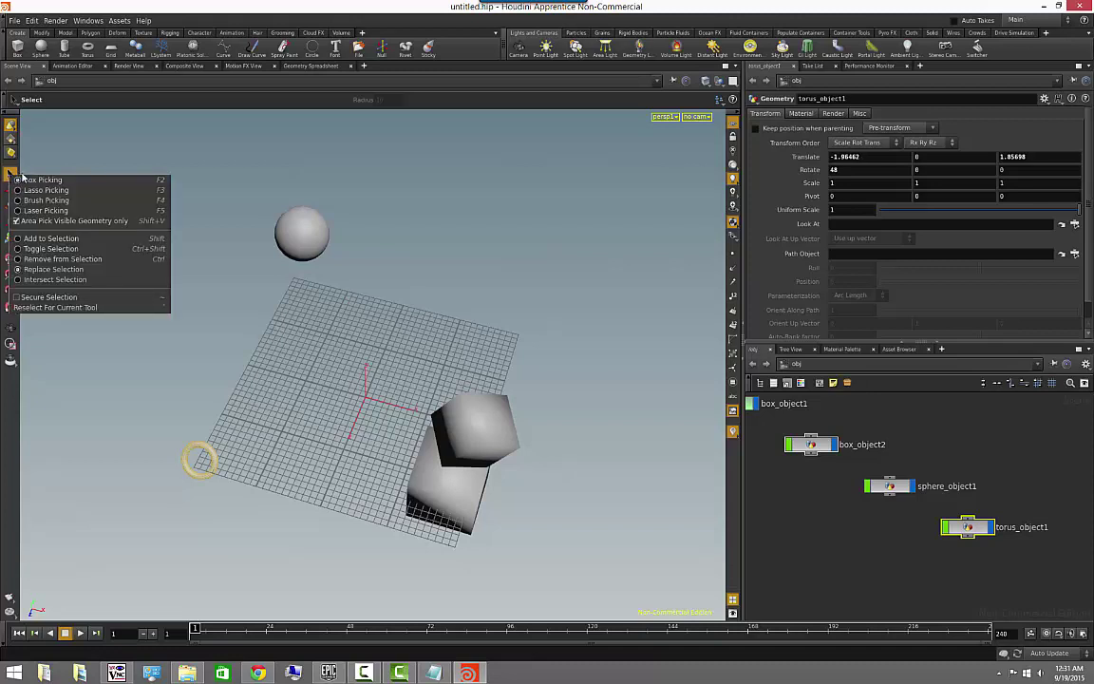
{"action": "left_click", "coordinate": [81, 191]}
{"action": "mouse_move", "coordinate": [228, 210]}
{"action": "left_mouse_down"}
{"action": "mouse_move", "coordinate": [309, 342]}
{"action": "mouse_move", "coordinate": [380, 504]}
{"action": "mouse_move", "coordinate": [571, 298]}
{"action": "mouse_move", "coordinate": [230, 181]}
{"action": "left_mouse_up"}
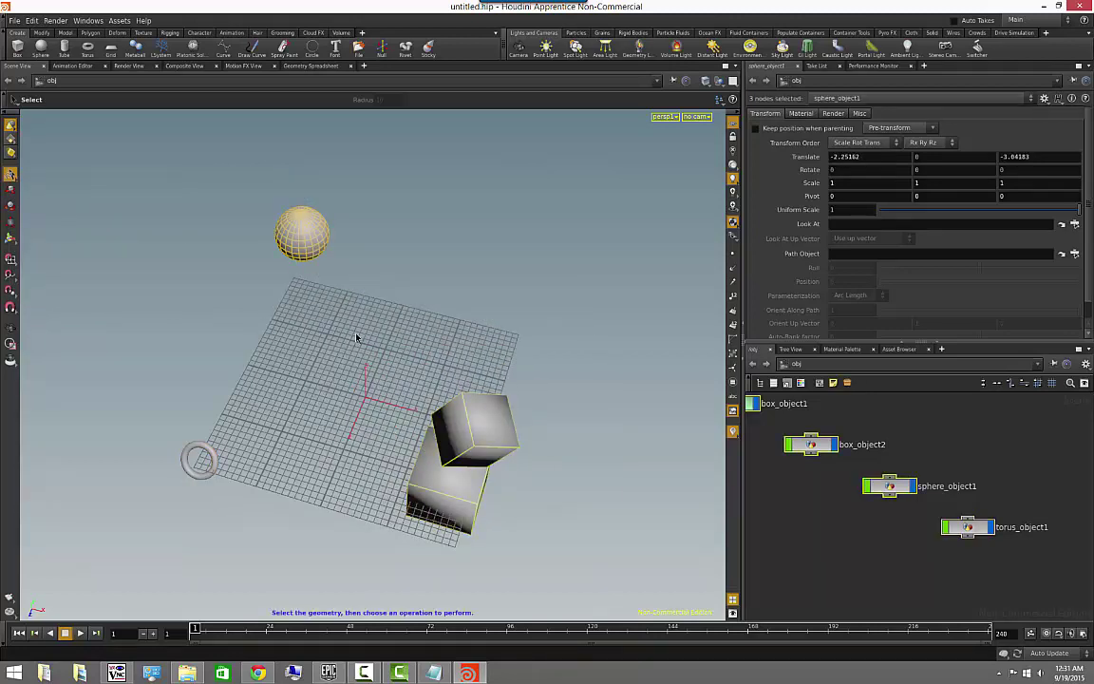
Step: Change the selection mode to Brush Picking and brush over all four objects, then clear the selection
{"action": "left_click", "coordinate": [9, 175]}
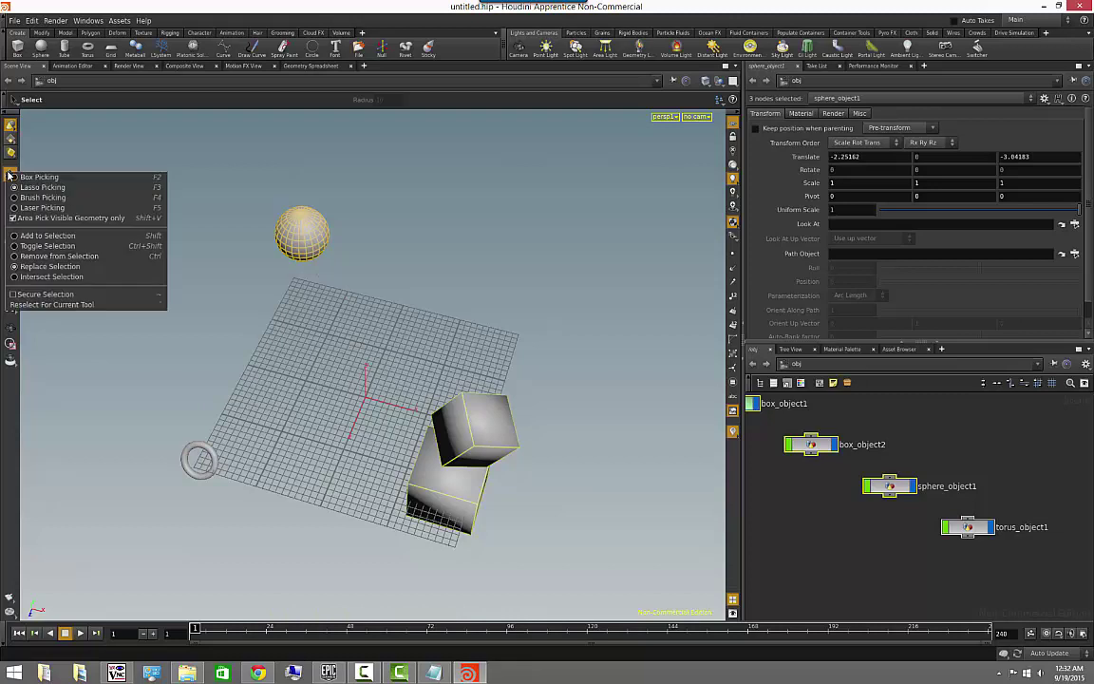
{"action": "left_click", "coordinate": [64, 197]}
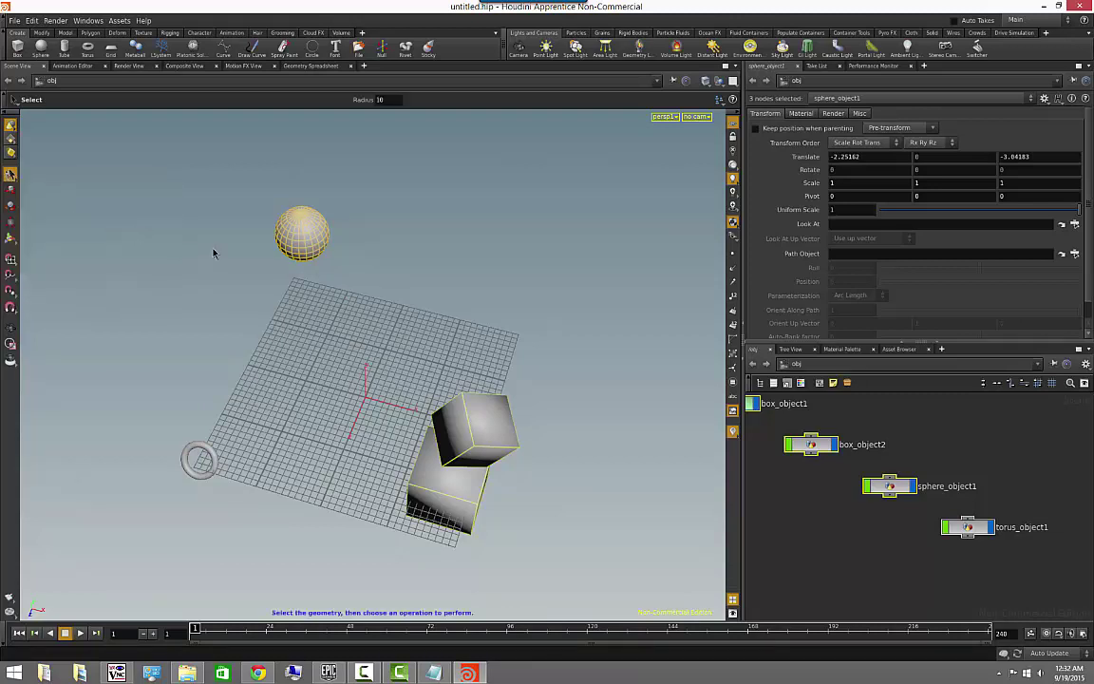
{"action": "left_click", "coordinate": [237, 311]}
{"action": "mouse_move", "coordinate": [247, 193]}
{"action": "left_mouse_down"}
{"action": "mouse_move", "coordinate": [471, 418]}
{"action": "mouse_move", "coordinate": [323, 562]}
{"action": "mouse_move", "coordinate": [195, 411]}
{"action": "mouse_move", "coordinate": [178, 273]}
{"action": "left_mouse_up"}
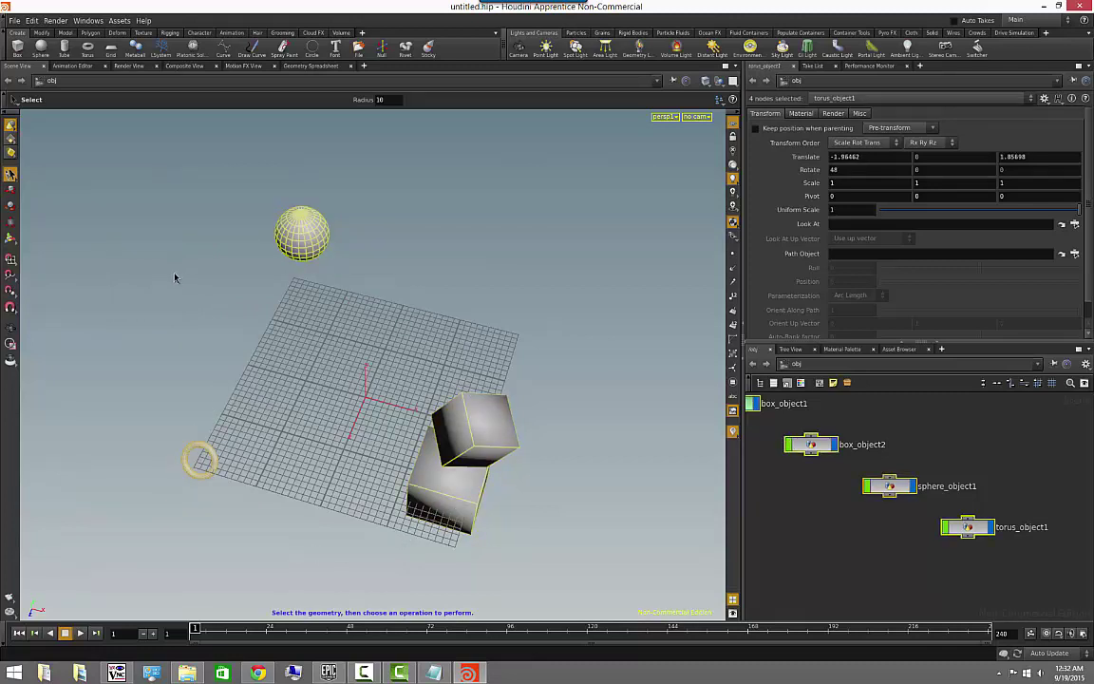
{"action": "left_click", "coordinate": [193, 354]}
Step: Change the selection mode to Laser Picking and sweep across the sphere, both boxes and the torus to select them
{"action": "left_click", "coordinate": [11, 174]}
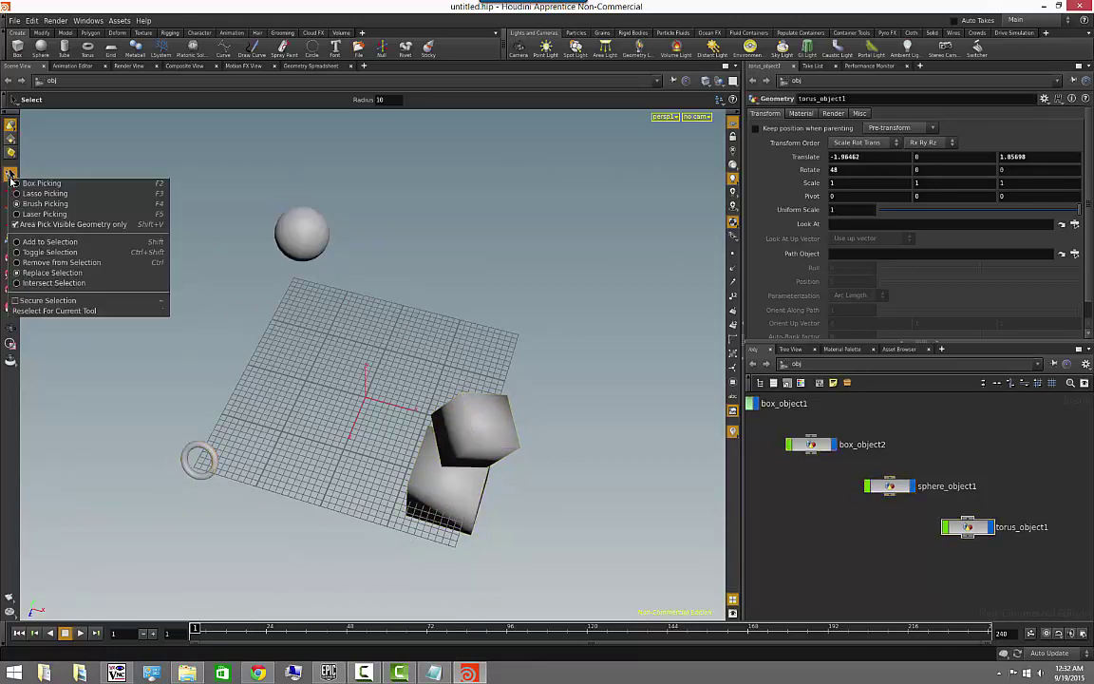
{"action": "left_click", "coordinate": [59, 214]}
{"action": "left_click_drag", "start_coordinate": [286, 237], "coordinate": [391, 246]}
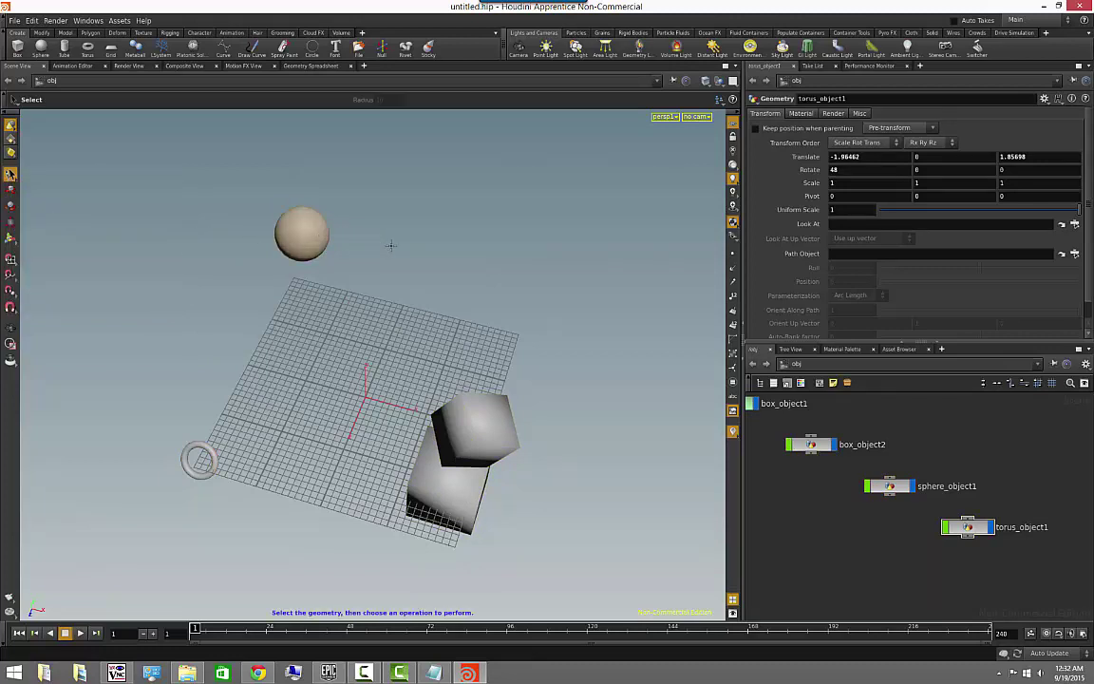
{"action": "mouse_move", "coordinate": [472, 400]}
{"action": "left_mouse_down"}
{"action": "mouse_move", "coordinate": [349, 473]}
{"action": "mouse_move", "coordinate": [195, 464]}
{"action": "left_mouse_up"}
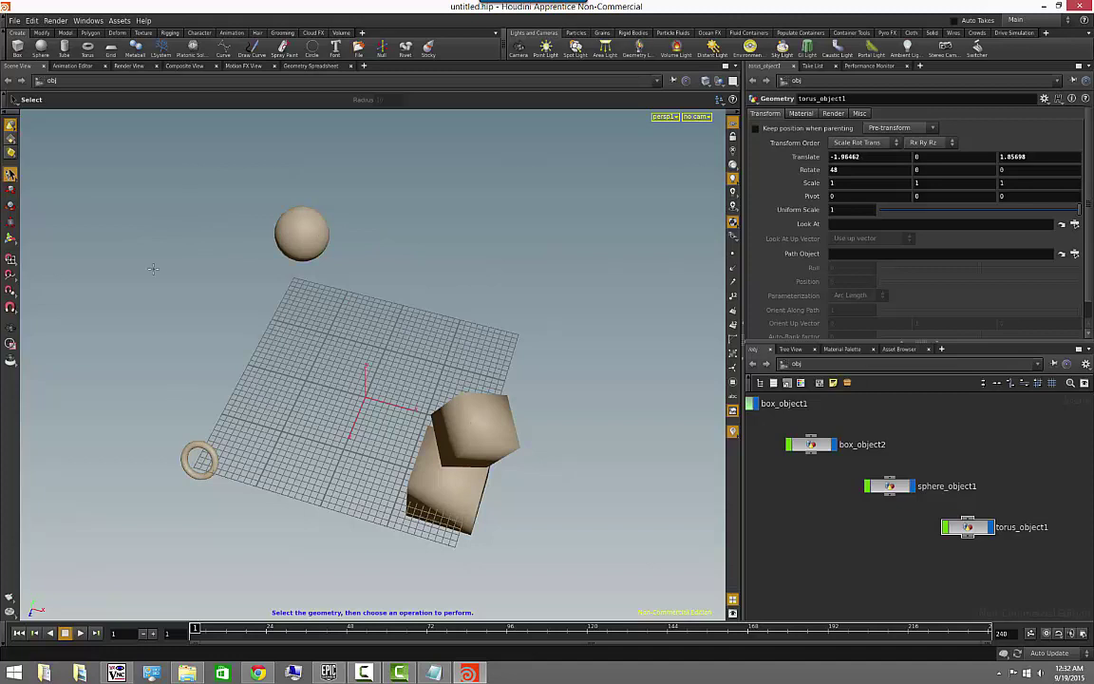
{"action": "left_click_drag", "start_coordinate": [152, 269], "coordinate": [169, 275]}
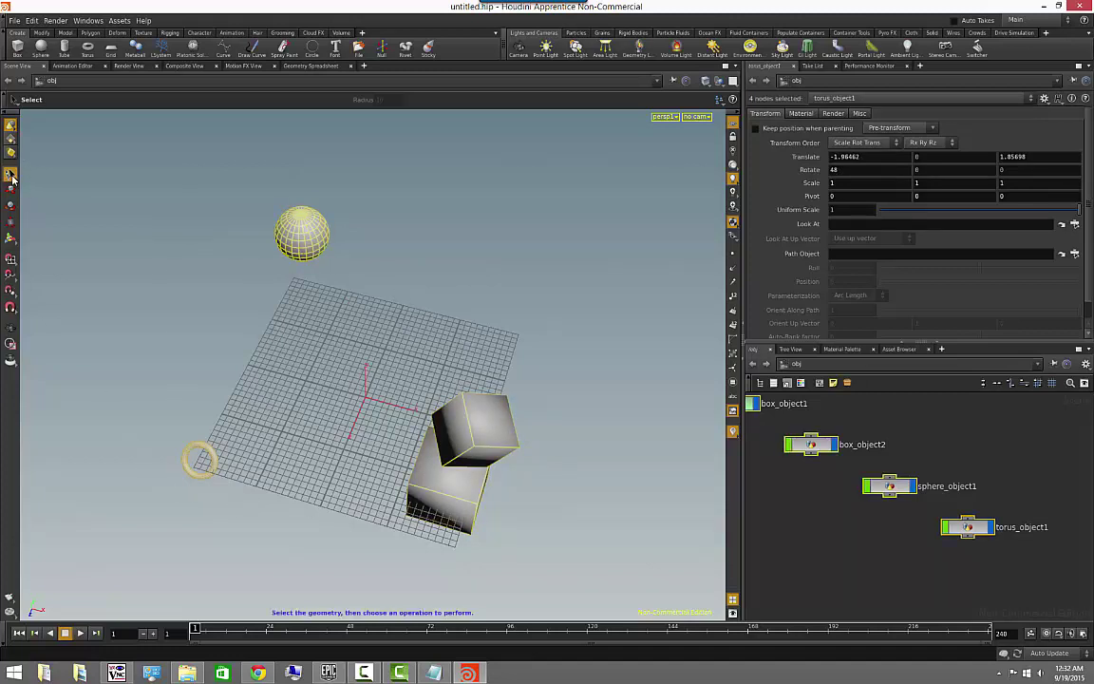
Step: Remove the sphere and both boxes from the current selection, keeping only the torus selected
{"action": "left_click", "coordinate": [10, 176]}
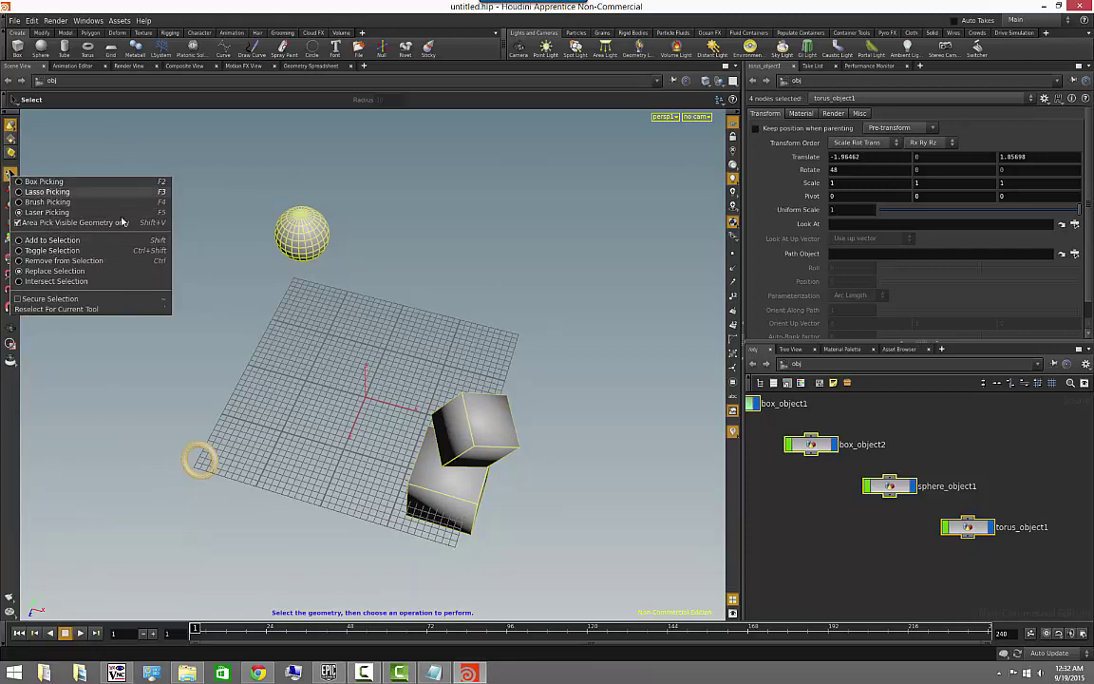
{"action": "left_click", "coordinate": [160, 137]}
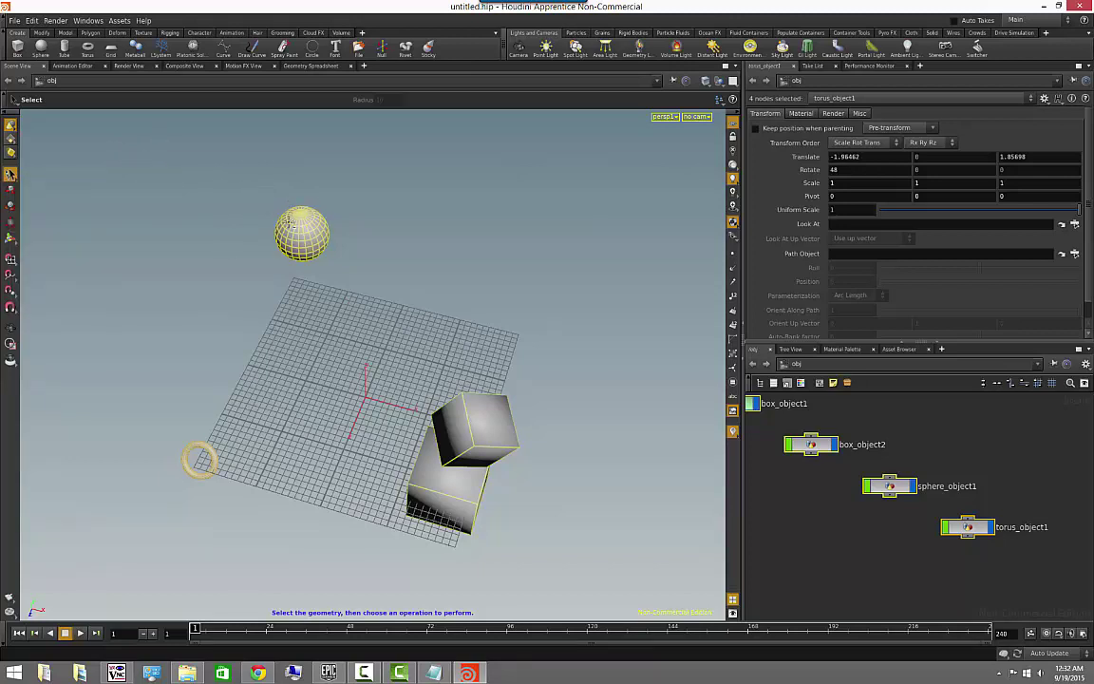
{"action": "left_click", "coordinate": [286, 221], "text": "ctrl"}
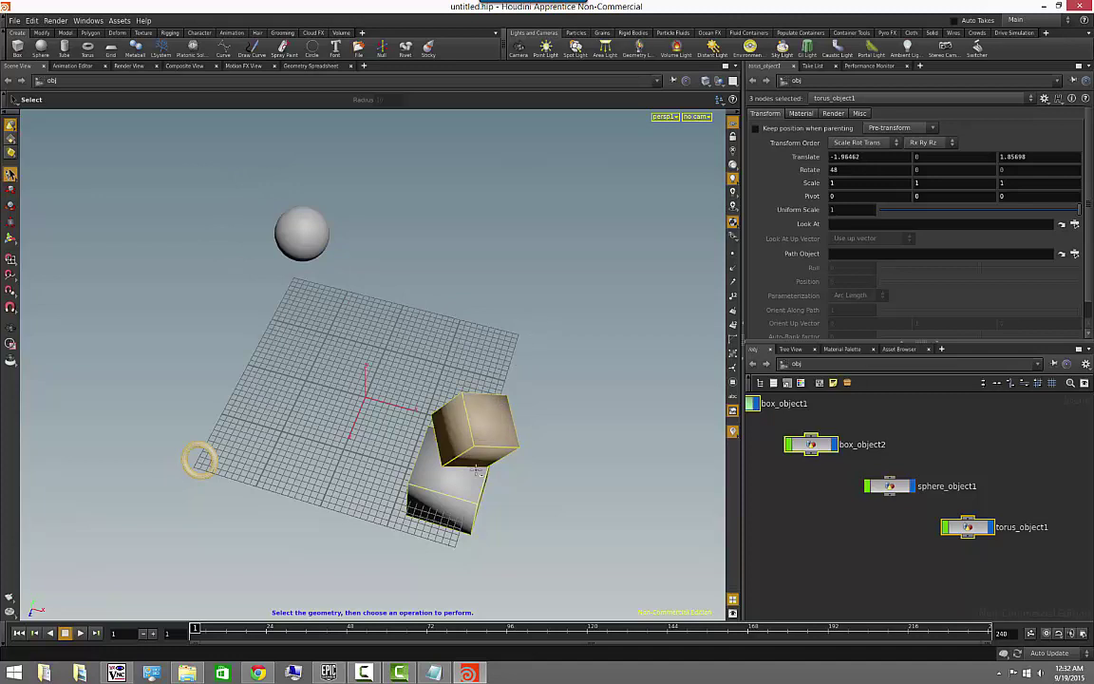
{"action": "left_click", "coordinate": [400, 573]}
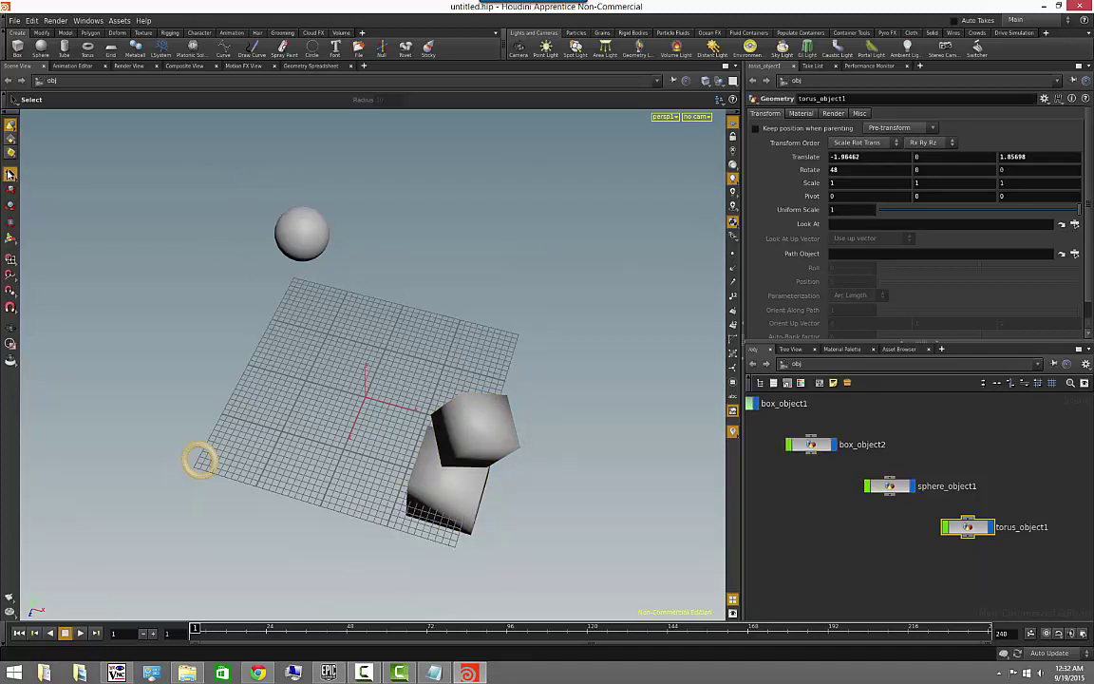
Step: Switch back to Lasso Picking and add the sphere to the selected torus
{"action": "right_click", "coordinate": [11, 174]}
{"action": "left_click", "coordinate": [43, 177]}
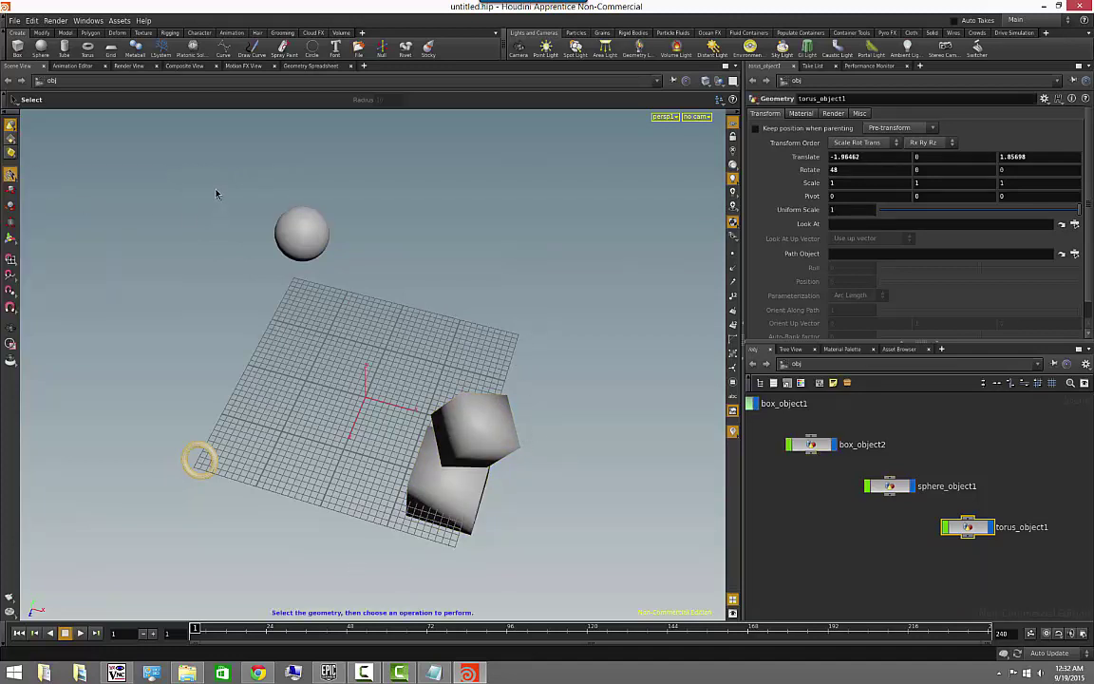
{"action": "mouse_move", "coordinate": [216, 194]}
{"action": "left_mouse_down", "text": "shift"}
{"action": "mouse_move", "coordinate": [311, 314]}
{"action": "mouse_move", "coordinate": [310, 156]}
{"action": "mouse_move", "coordinate": [197, 164]}
{"action": "left_mouse_up", "text": "shift"}
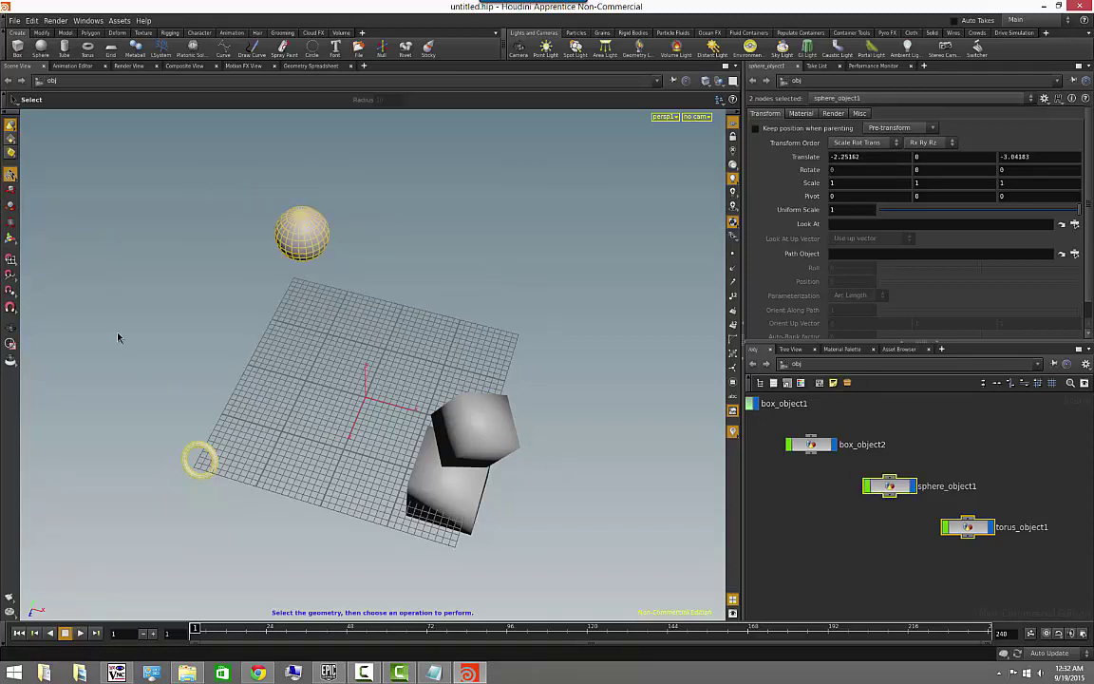
Step: Select only the sphere and move it with the Move tool to about (0.24, 2.34, -1.07)
{"action": "left_click", "coordinate": [97, 209]}
{"action": "left_click", "coordinate": [307, 228]}
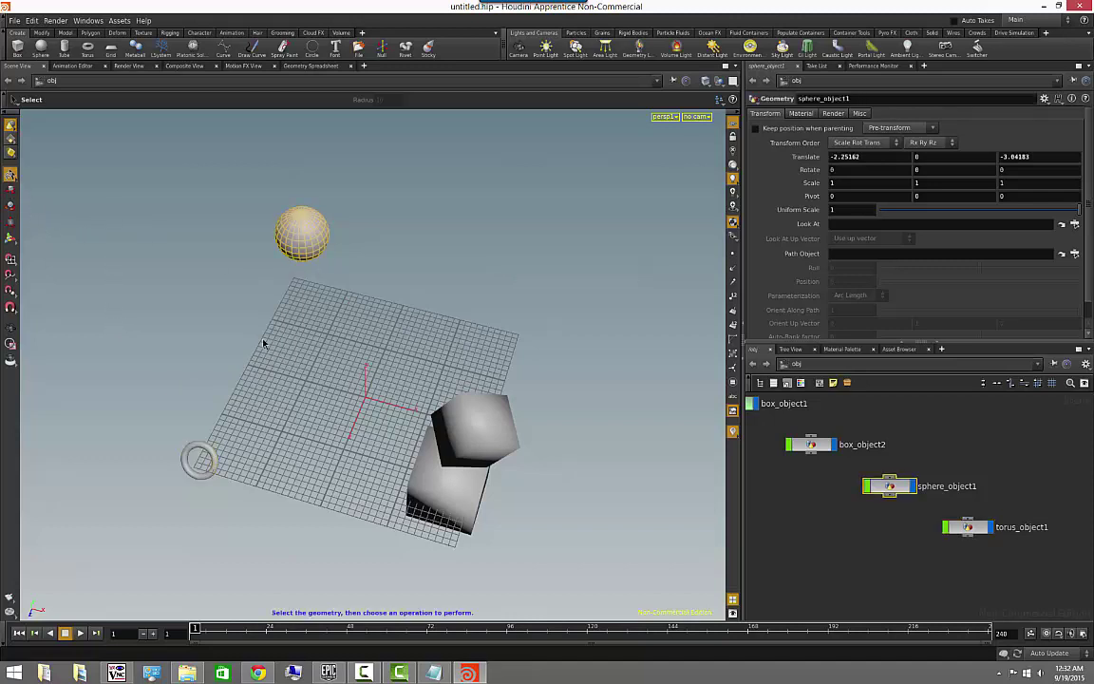
{"action": "left_click", "coordinate": [10, 191]}
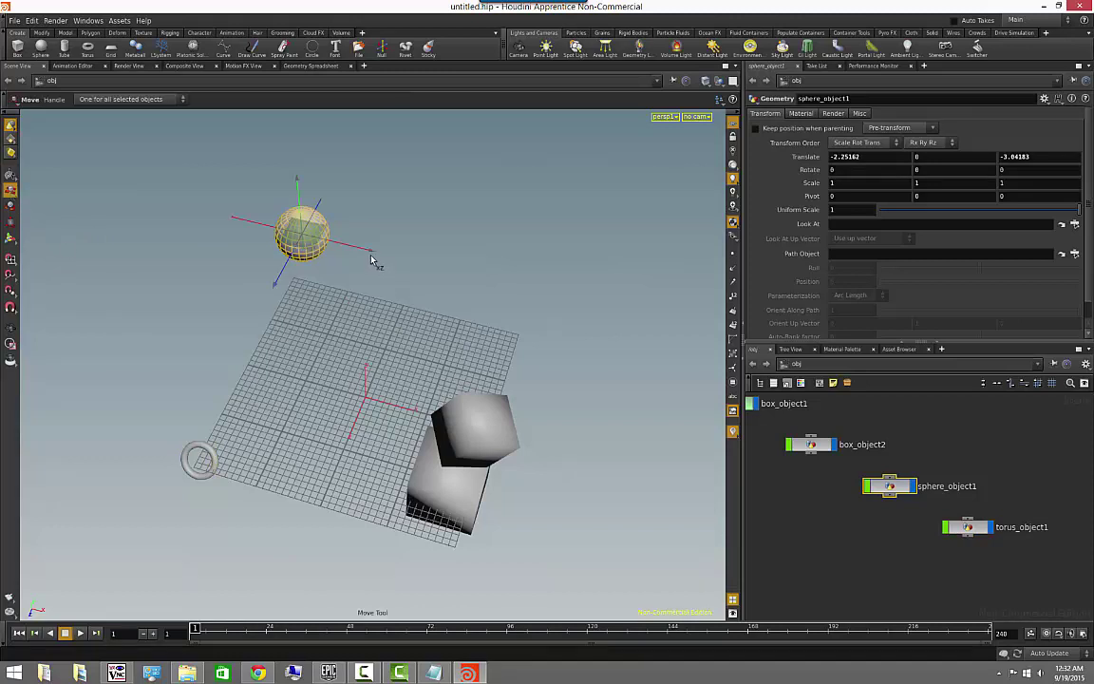
{"action": "left_click_drag", "start_coordinate": [371, 256], "coordinate": [307, 389]}
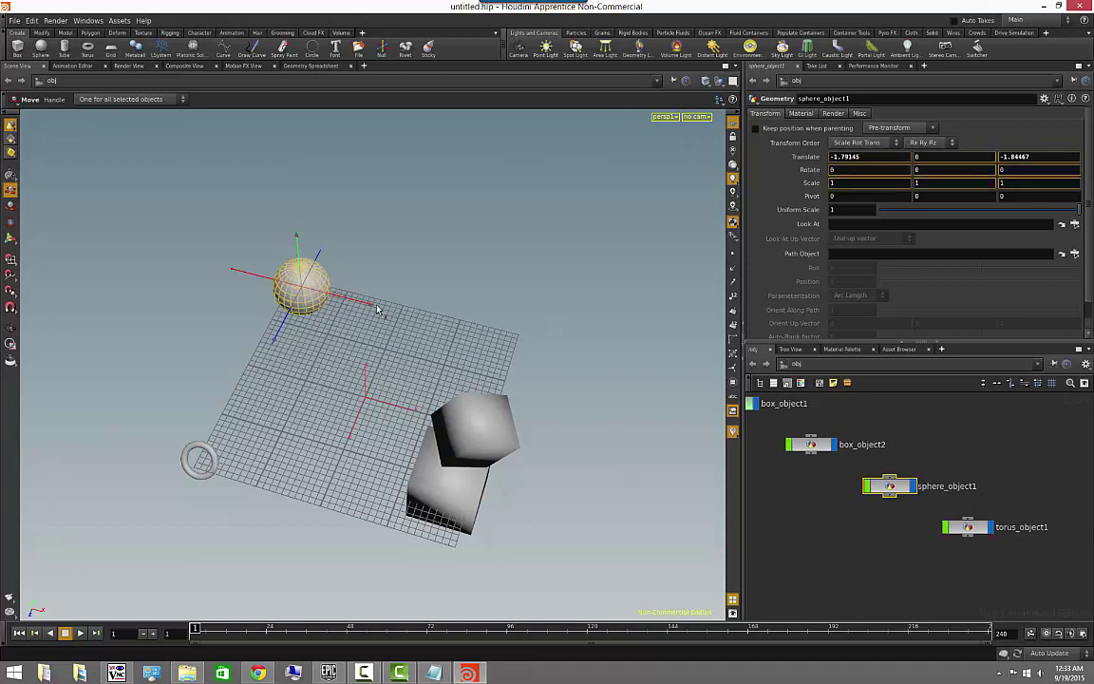
{"action": "left_click_drag", "start_coordinate": [376, 309], "coordinate": [242, 287]}
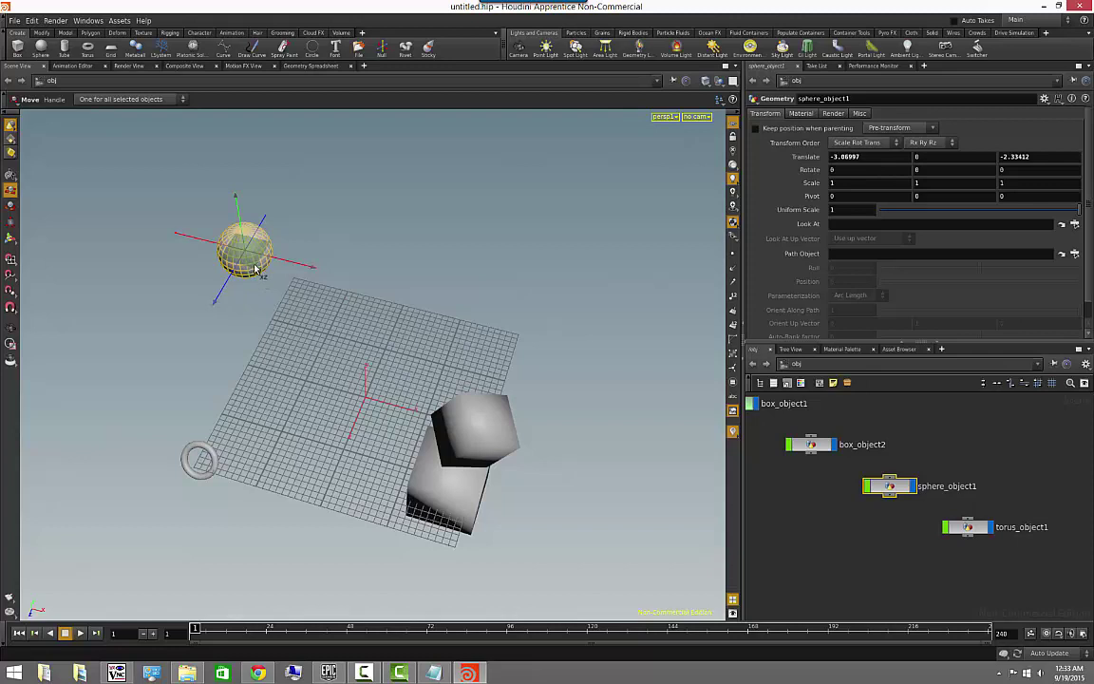
{"action": "left_click_drag", "start_coordinate": [254, 267], "coordinate": [385, 260]}
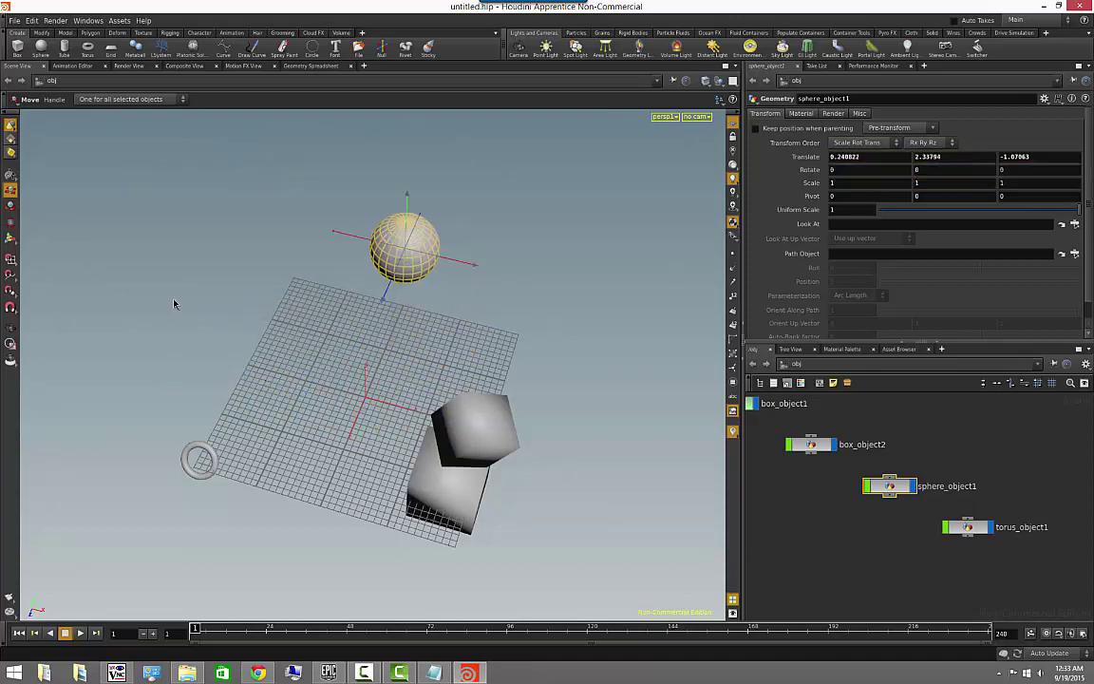
Step: Rotate the sphere with the Rotate tool to about (-29.7, -8.7, 62.6) degrees
{"action": "left_click", "coordinate": [10, 205]}
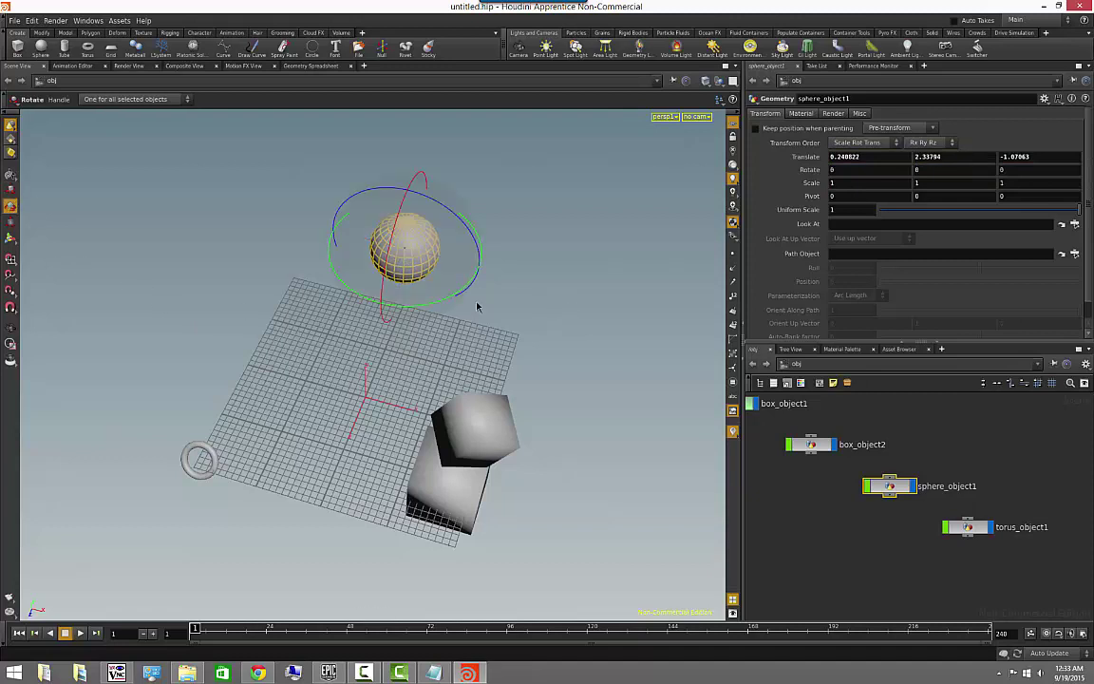
{"action": "left_click_drag", "start_coordinate": [407, 190], "coordinate": [438, 208]}
{"action": "left_click_drag", "start_coordinate": [464, 276], "coordinate": [410, 224]}
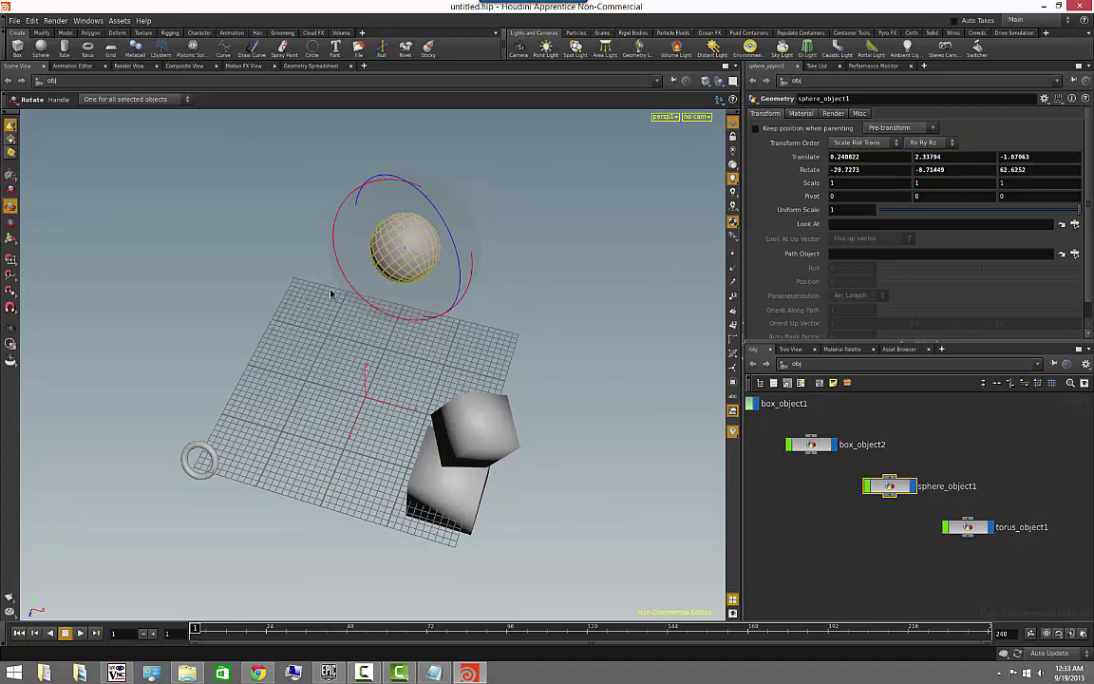
Step: Scale the sphere with the Scale tool, first uniformly and then per axis, to about (2.04, 1.90, 0.85)
{"action": "left_click", "coordinate": [10, 222]}
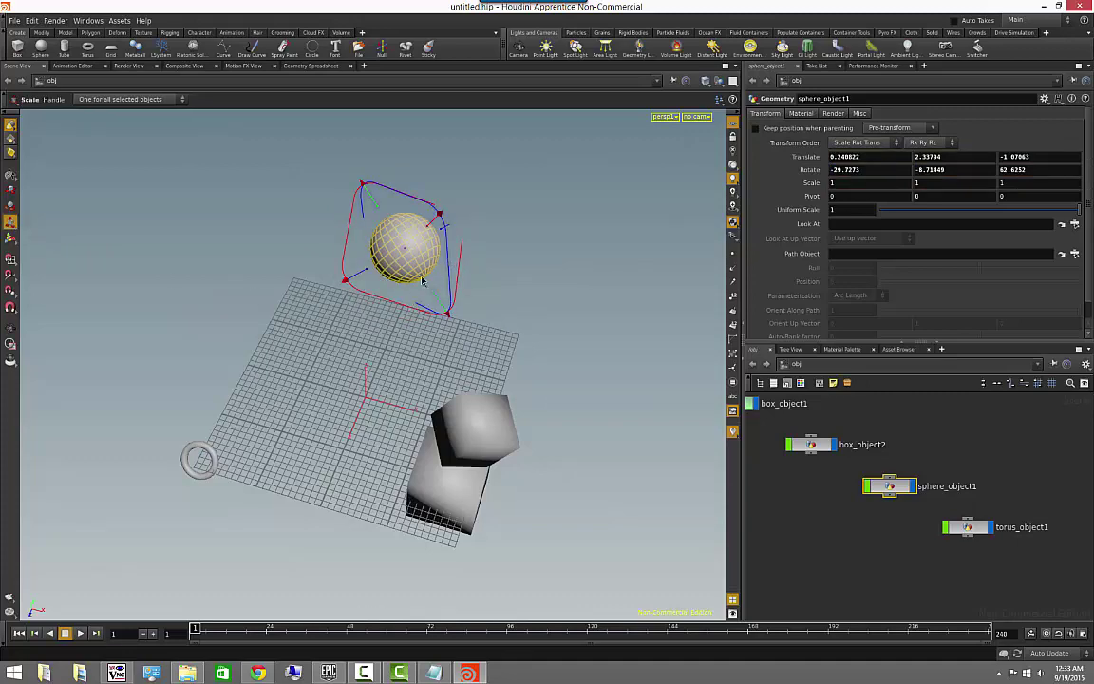
{"action": "key", "text": "Escape"}
{"action": "left_click_drag", "start_coordinate": [209, 289], "coordinate": [385, 418]}
{"action": "key", "text": "e"}
{"action": "right_click_drag", "start_coordinate": [386, 418], "coordinate": [254, 385], "text": "alt"}
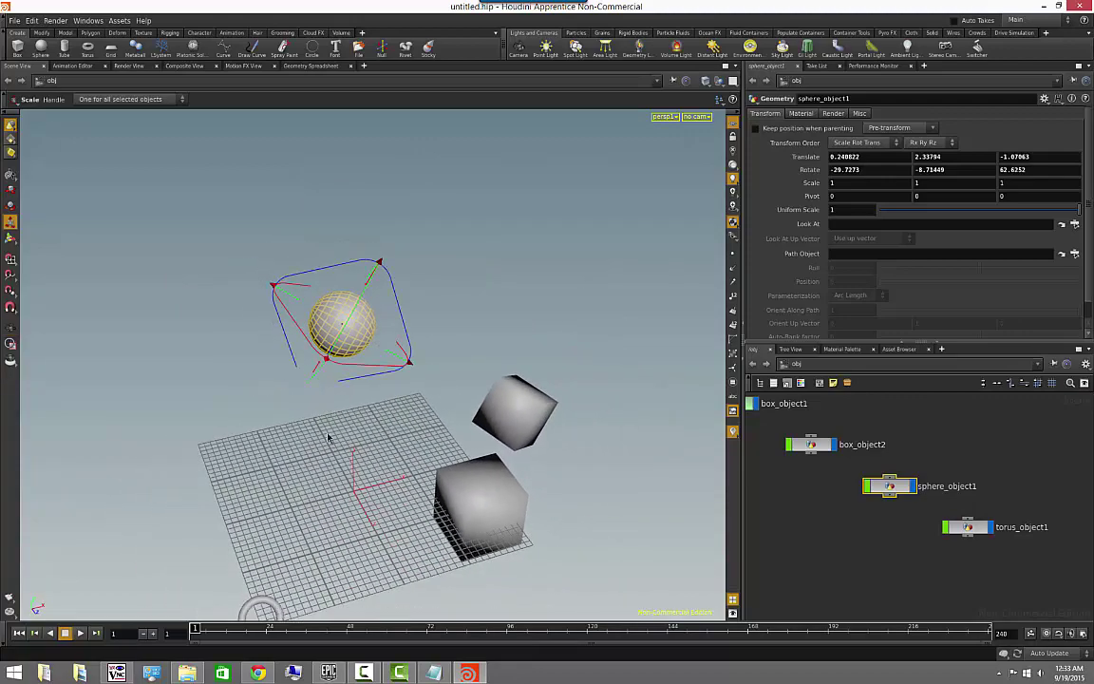
{"action": "left_click_drag", "start_coordinate": [390, 426], "coordinate": [415, 371], "text": "alt"}
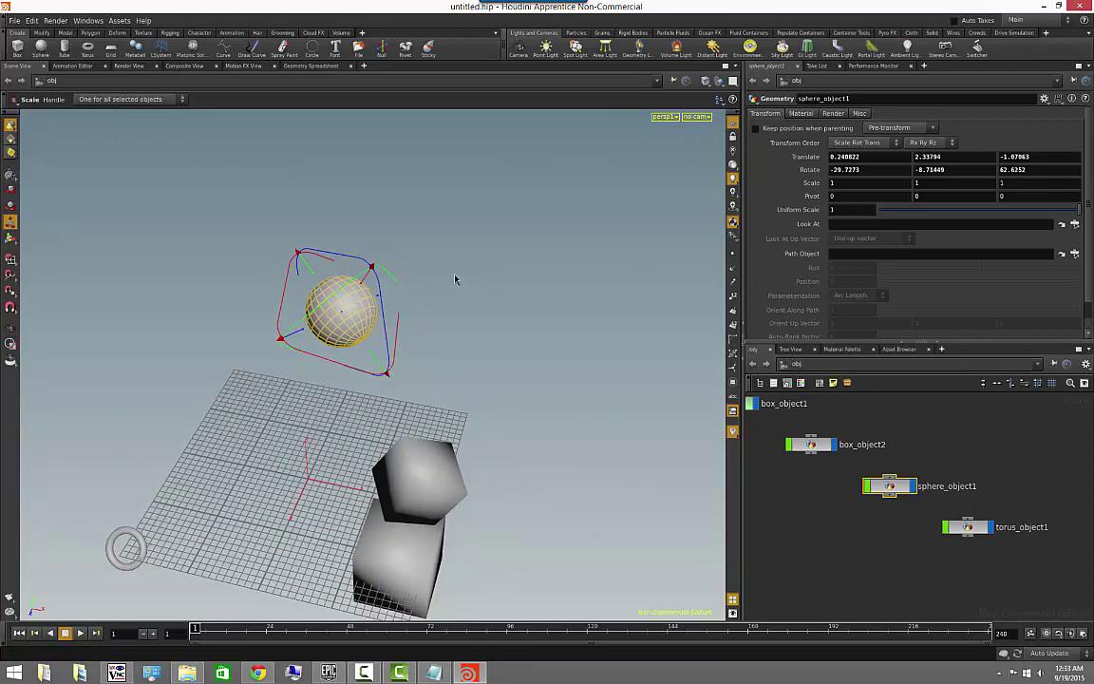
{"action": "left_click_drag", "start_coordinate": [373, 270], "coordinate": [402, 304]}
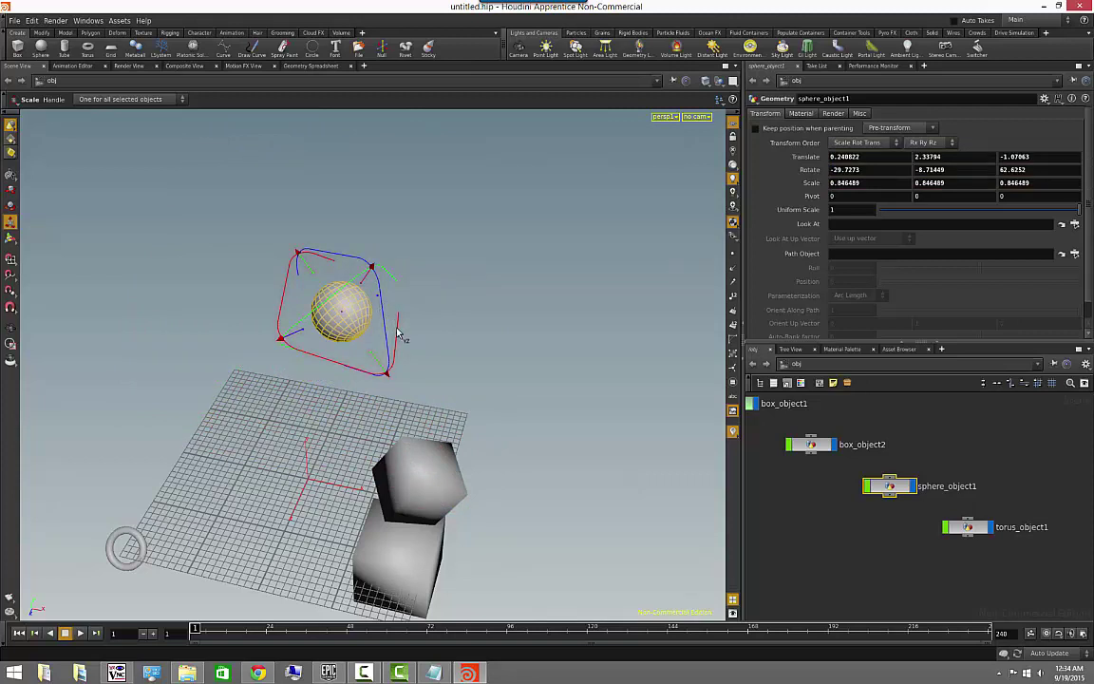
{"action": "left_click_drag", "start_coordinate": [387, 323], "coordinate": [401, 378]}
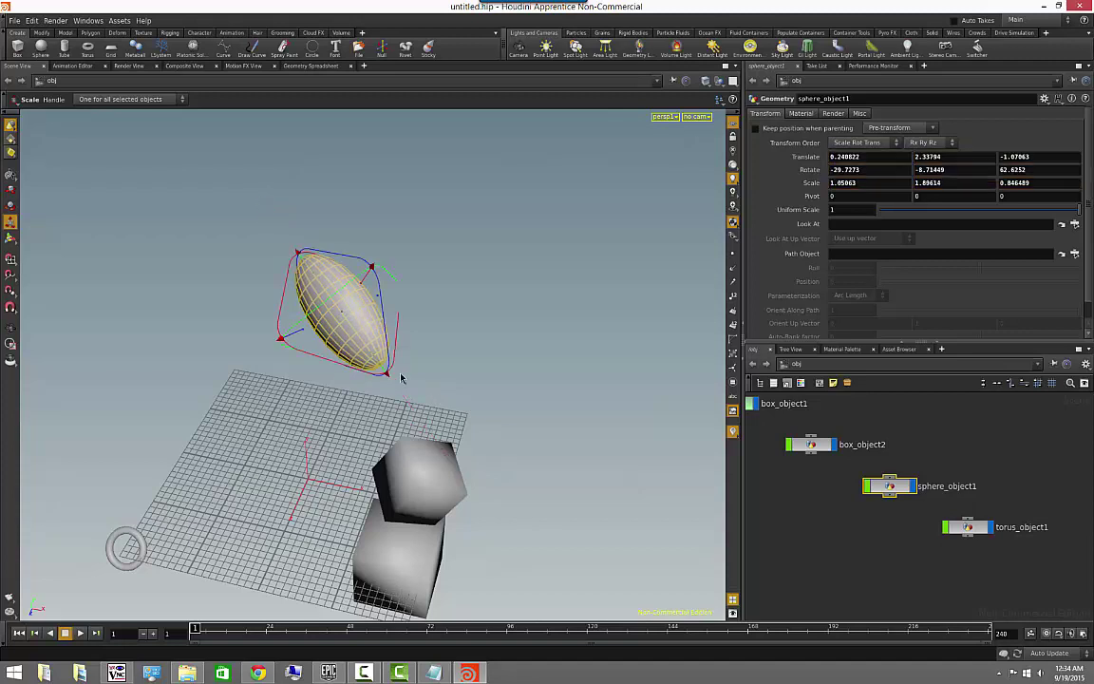
{"action": "left_click_drag", "start_coordinate": [365, 288], "coordinate": [336, 329]}
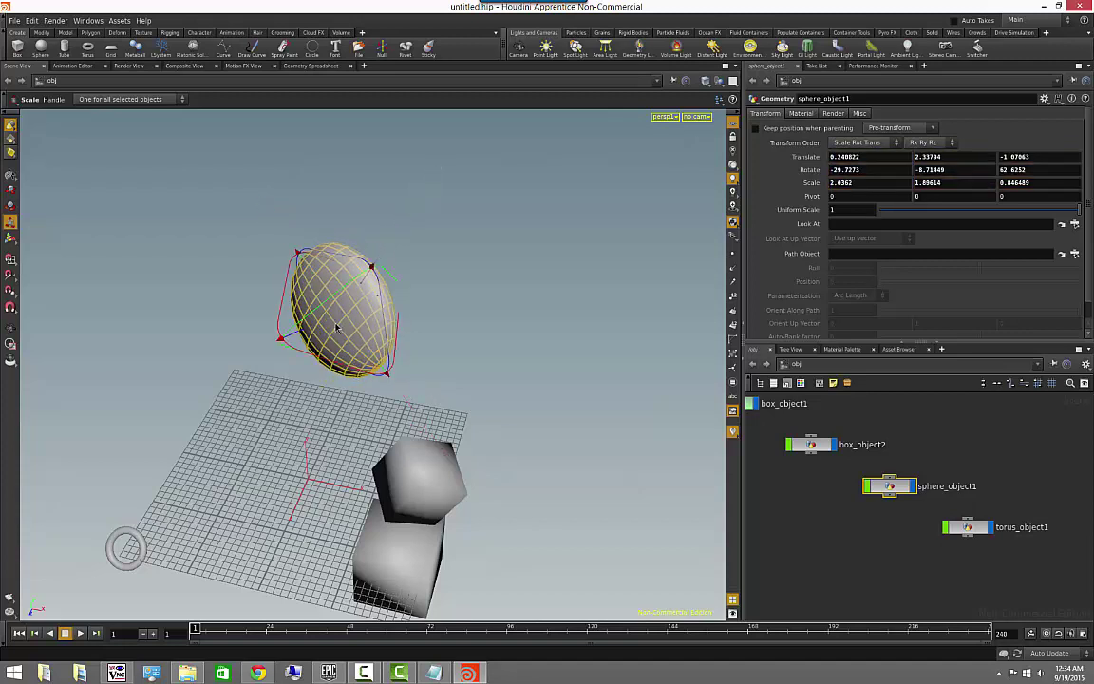
Step: With the Handles tool, move box_object2 to about (3.78, -0.13, -3.90) and rotate it to about (0.8, 45.5, -42.1) degrees
{"action": "left_click", "coordinate": [11, 241]}
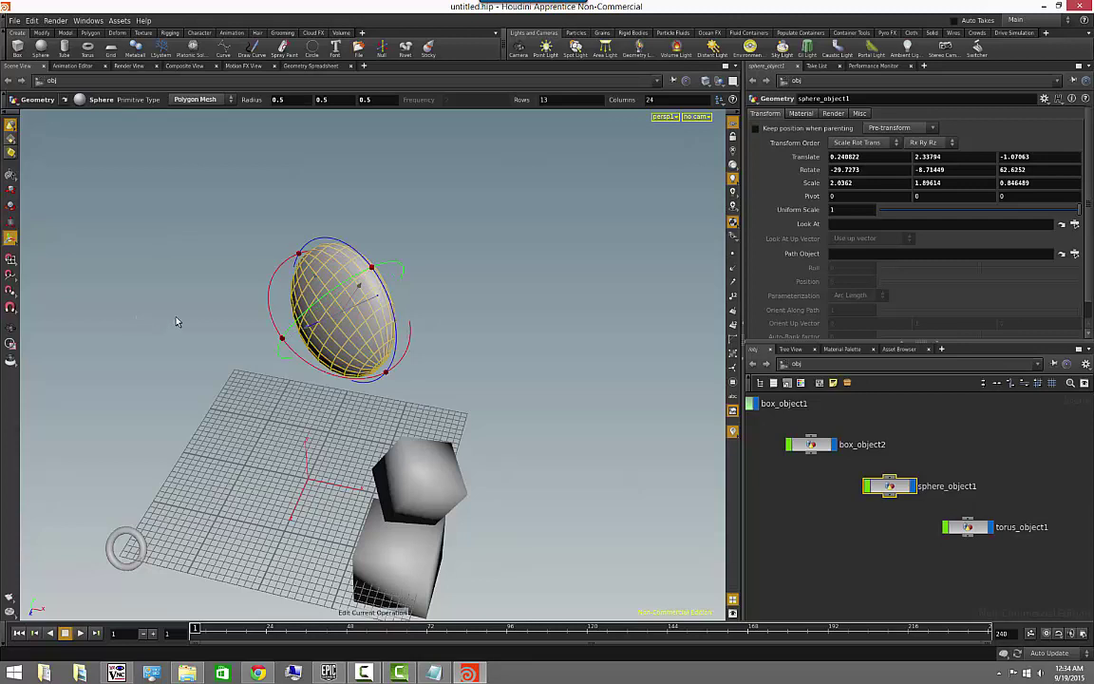
{"action": "left_click", "coordinate": [801, 451]}
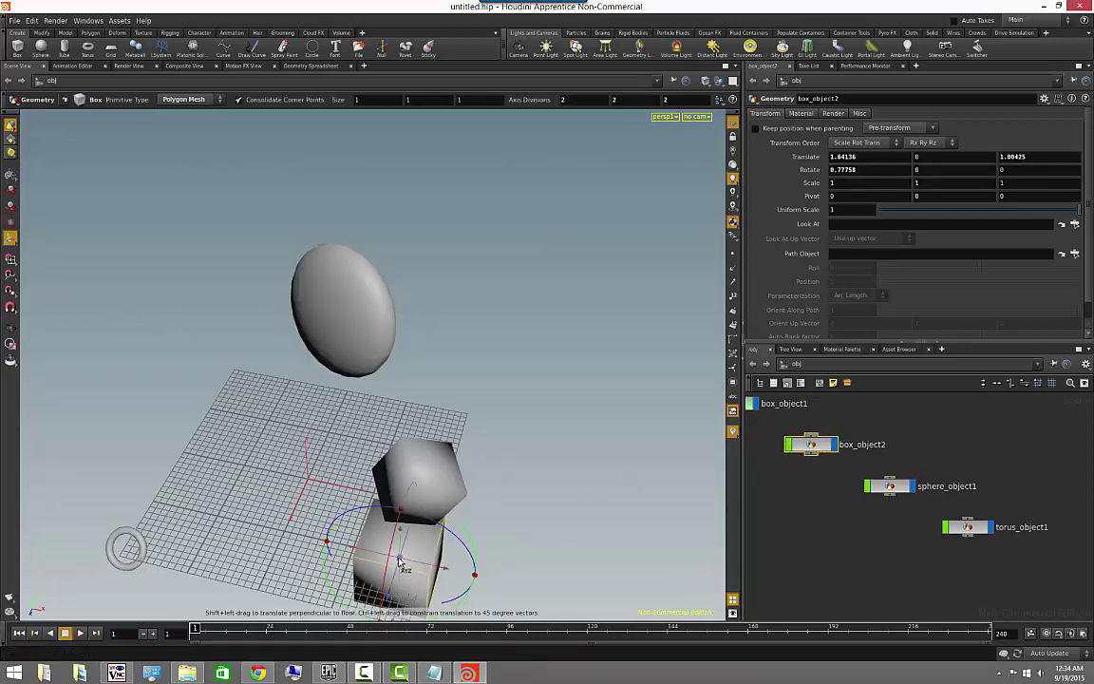
{"action": "left_click_drag", "start_coordinate": [399, 561], "coordinate": [598, 356]}
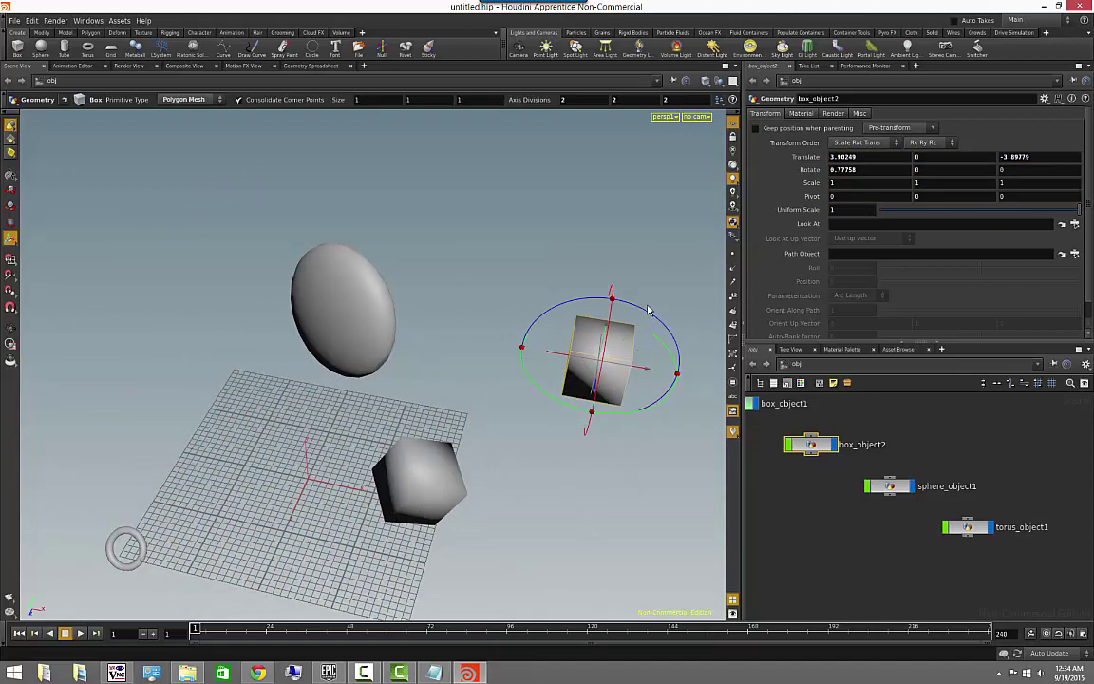
{"action": "left_click_drag", "start_coordinate": [649, 309], "coordinate": [625, 356]}
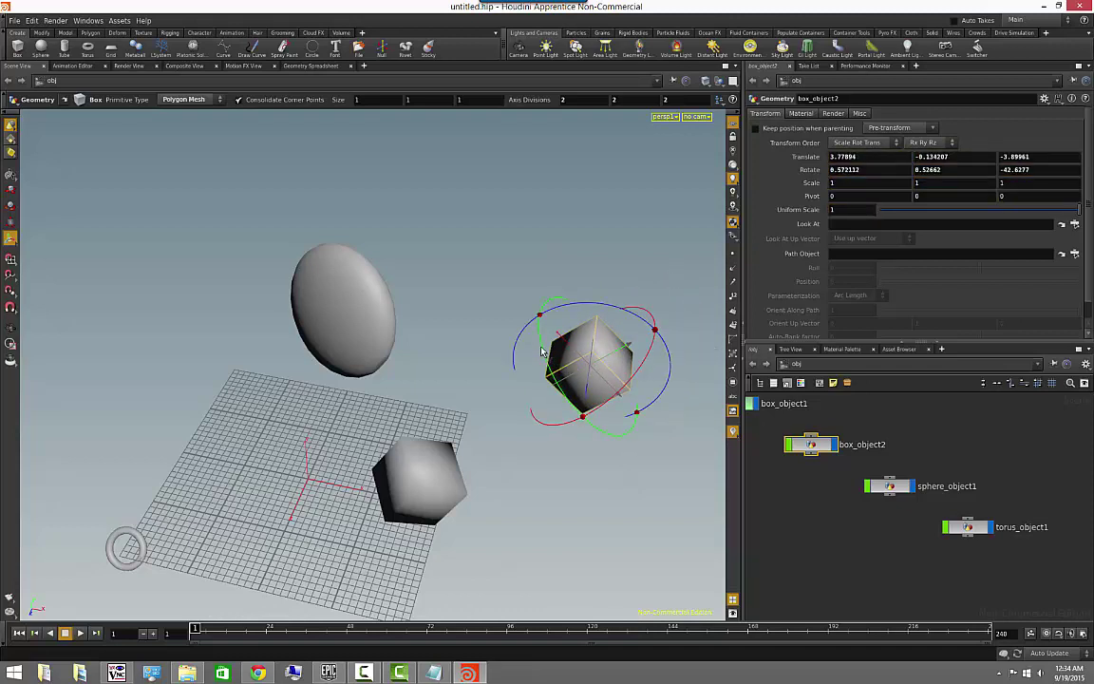
{"action": "left_click_drag", "start_coordinate": [541, 352], "coordinate": [575, 407]}
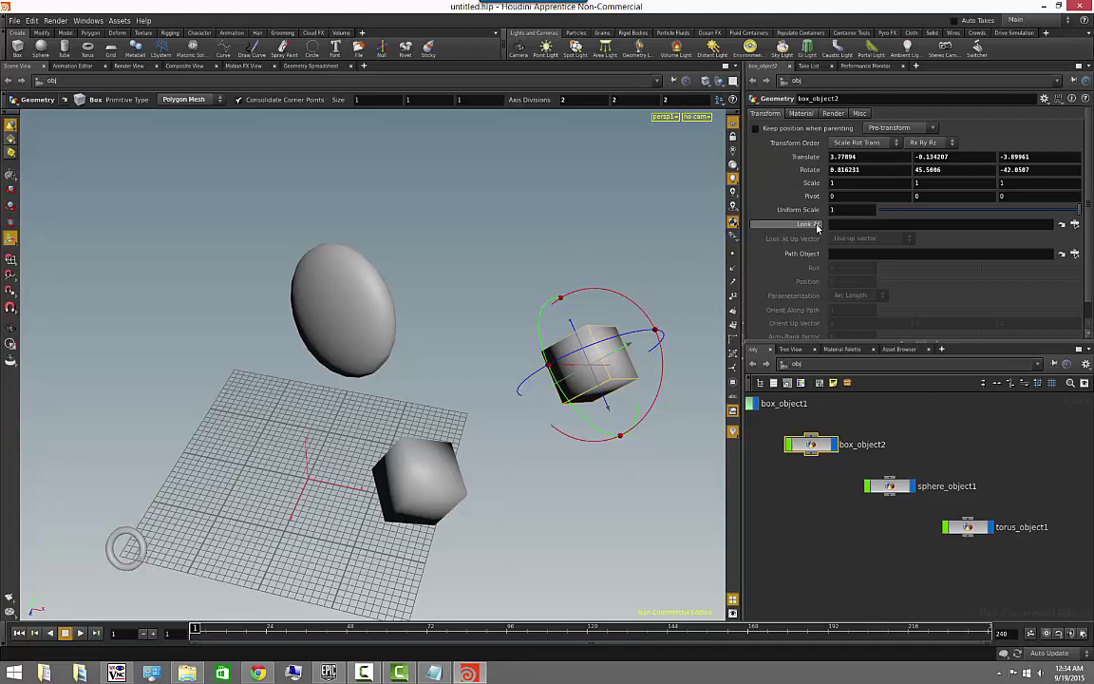
Step: Revert the Translate values of box_object2 to their defaults
{"action": "right_click", "coordinate": [810, 159]}
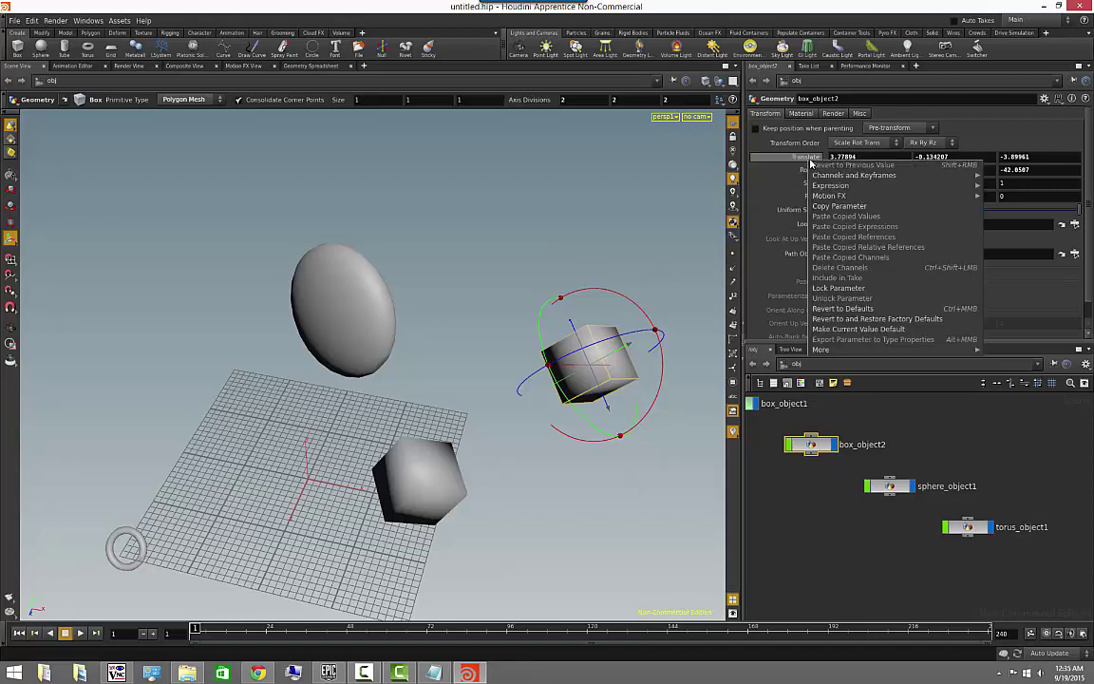
{"action": "left_click", "coordinate": [857, 309]}
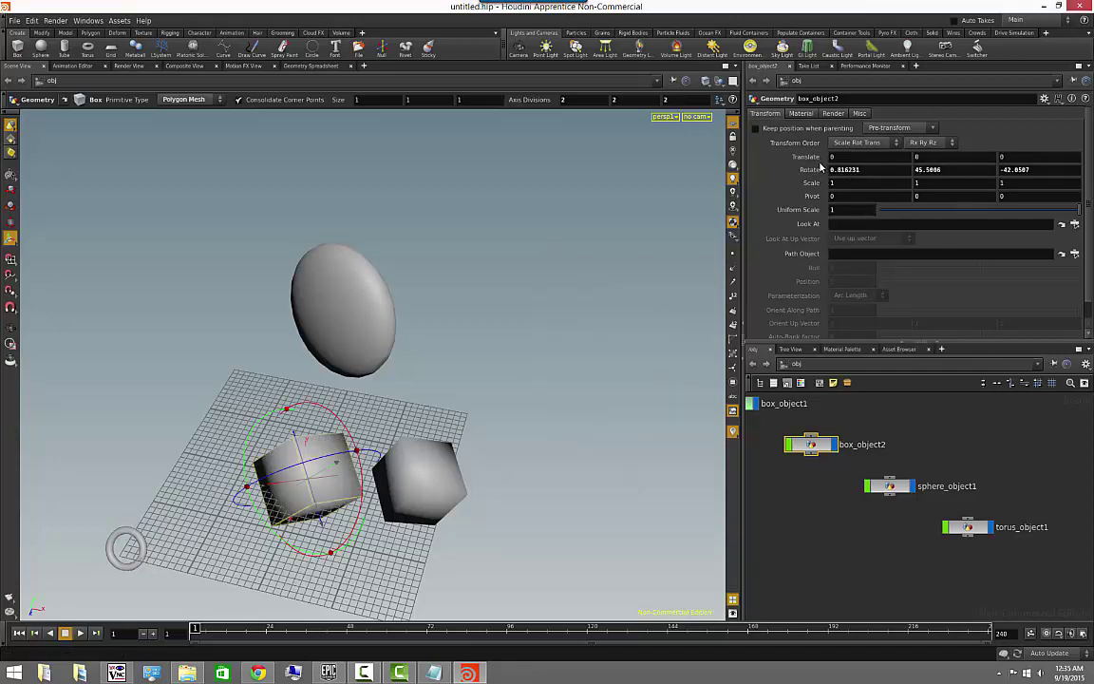
{"action": "right_click", "coordinate": [817, 170]}
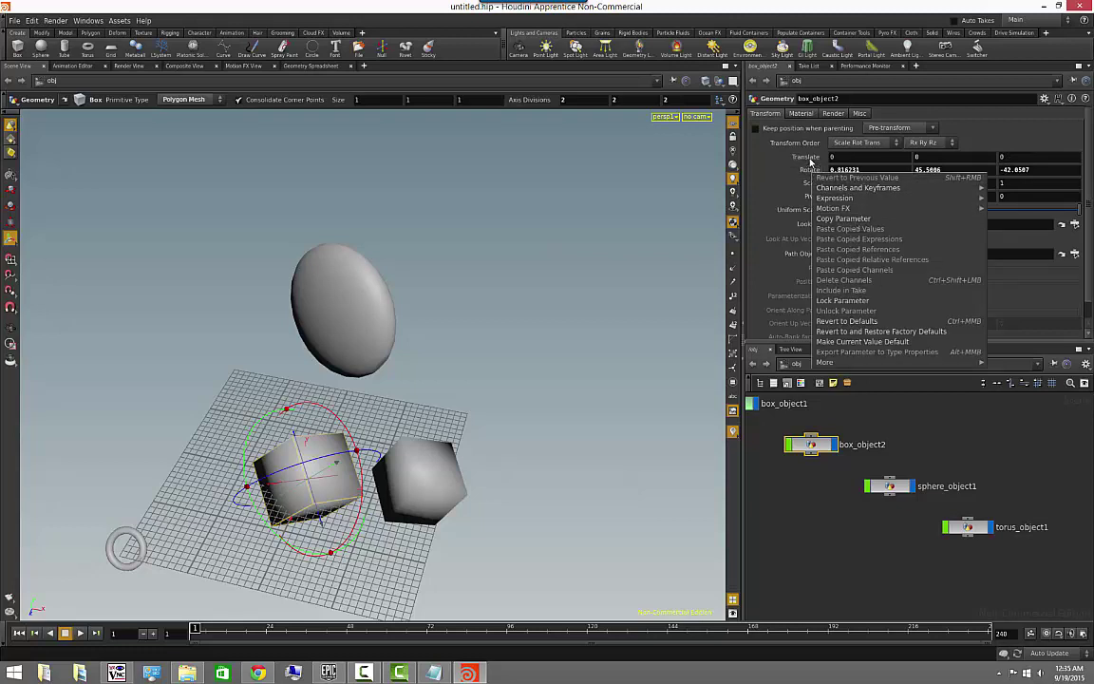
{"action": "left_click", "coordinate": [811, 166]}
{"action": "right_click", "coordinate": [808, 157]}
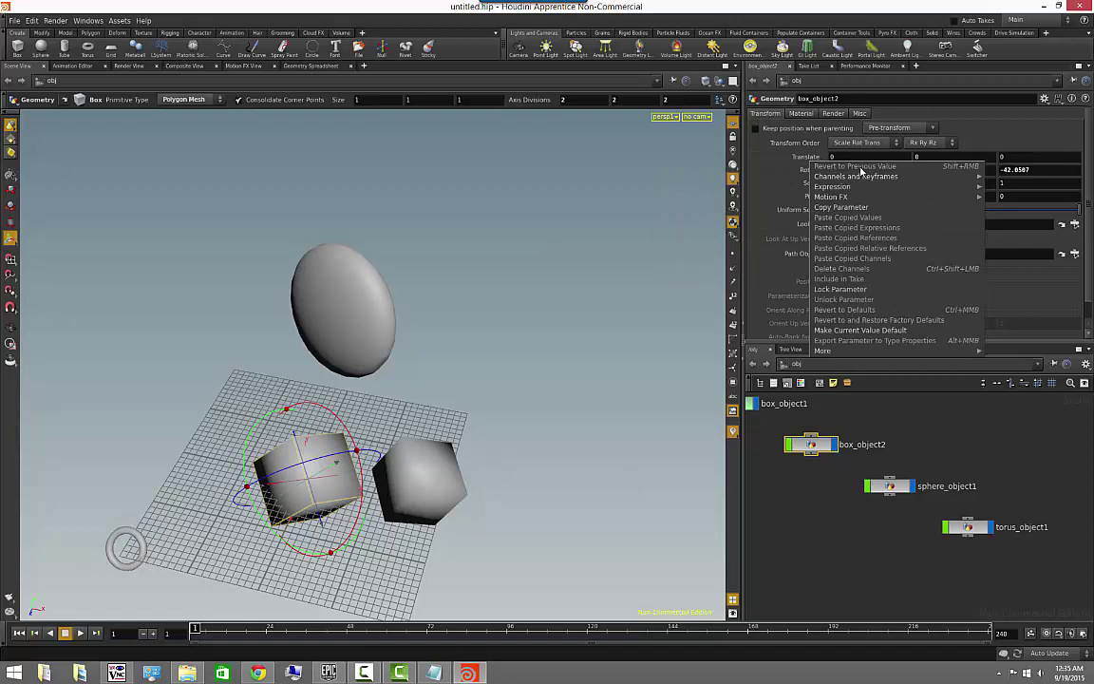
{"action": "left_click", "coordinate": [537, 365]}
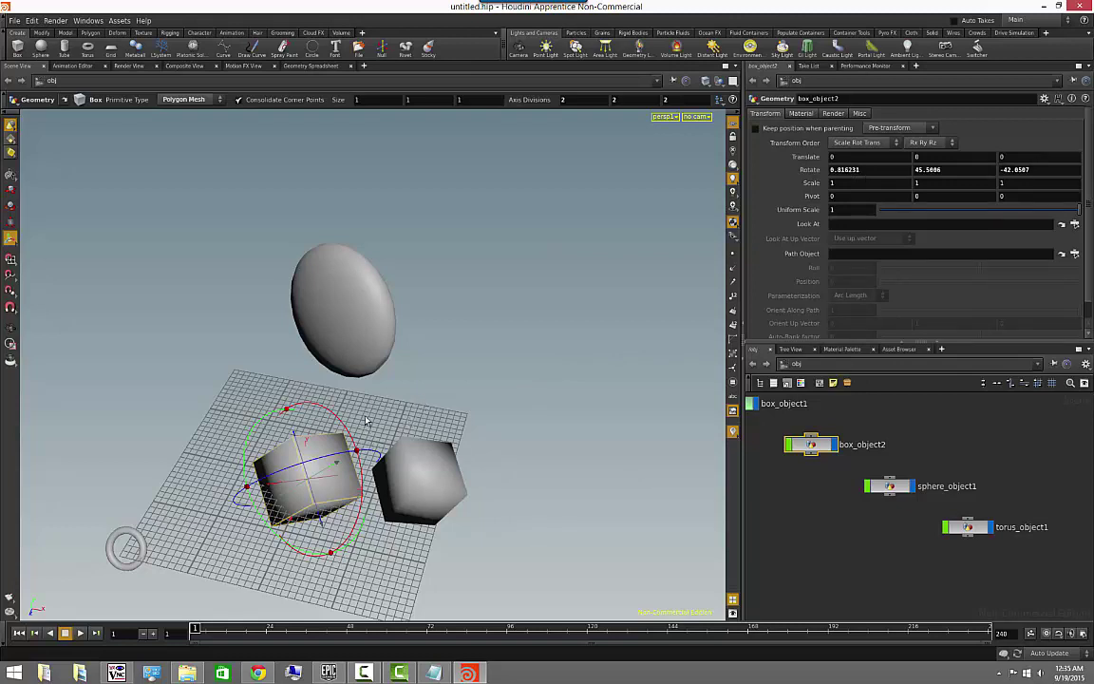
Step: Delete box_object2 and the remaining box from the scene
{"action": "key", "text": "Delete"}
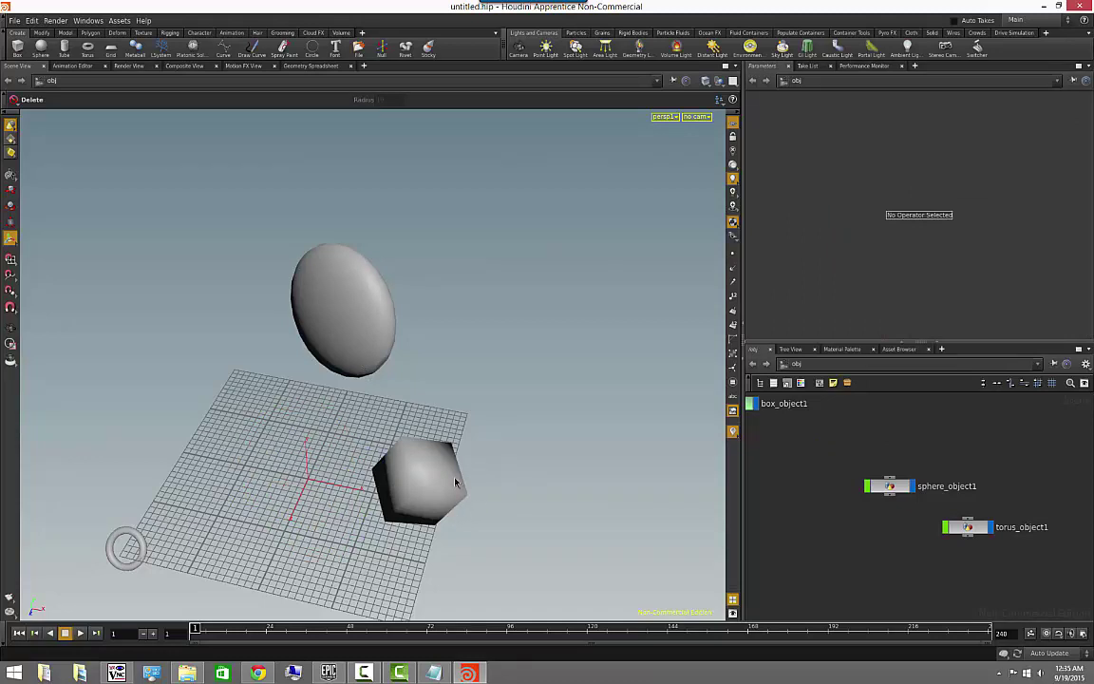
{"action": "left_click", "coordinate": [11, 174]}
{"action": "left_click", "coordinate": [43, 180]}
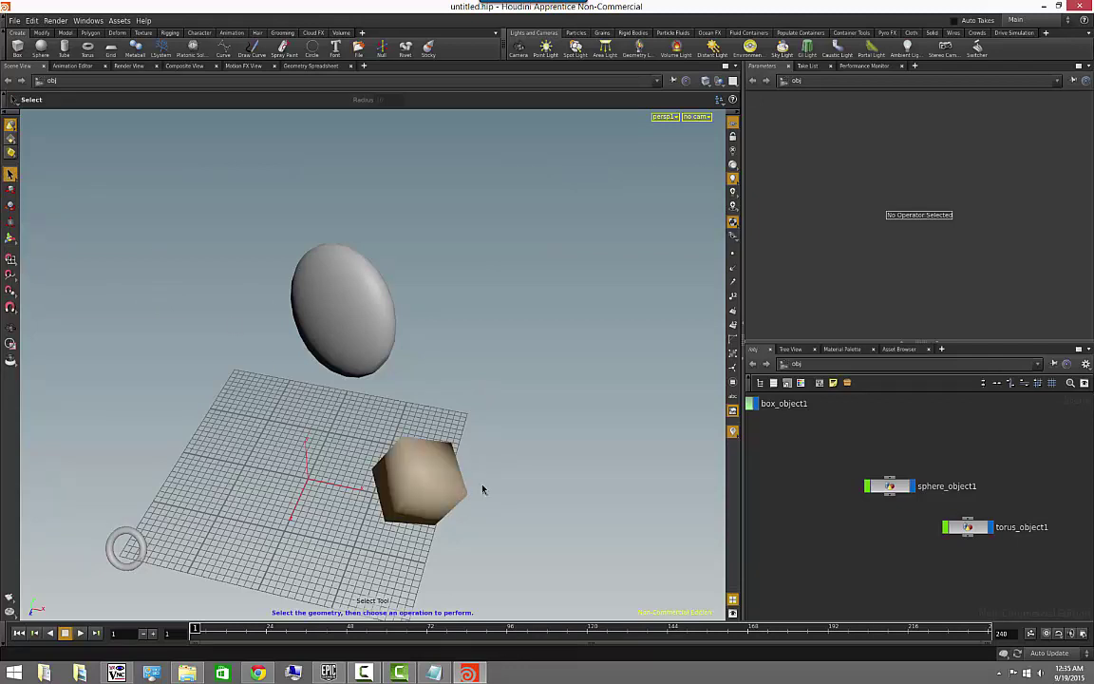
{"action": "left_click", "coordinate": [449, 481]}
{"action": "key", "text": "Delete"}
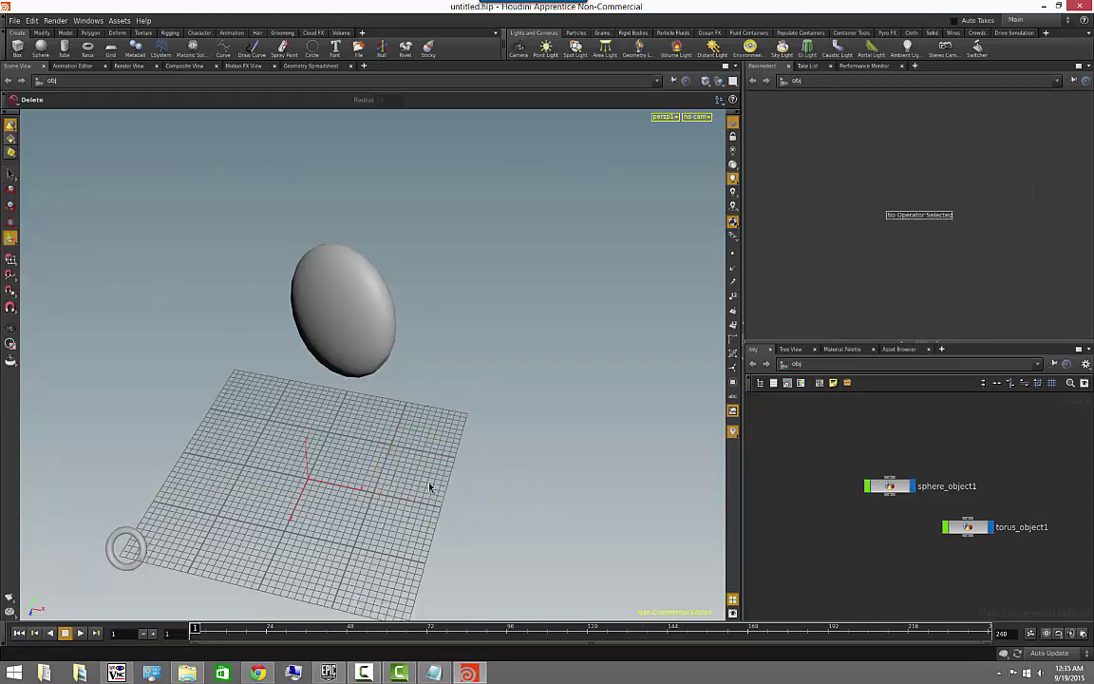
Step: Select the stretched sphere and delete it, leaving only the torus in the scene
{"action": "key", "text": "Escape"}
{"action": "left_click_drag", "start_coordinate": [429, 488], "coordinate": [359, 440]}
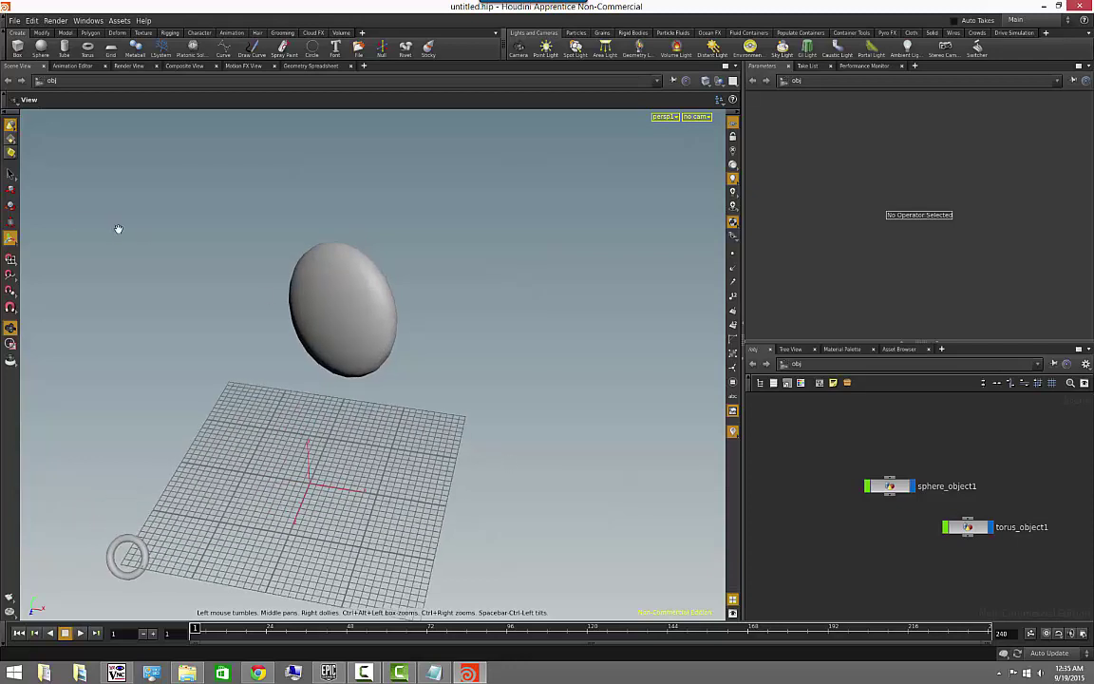
{"action": "left_click", "coordinate": [12, 171]}
{"action": "left_click", "coordinate": [300, 303]}
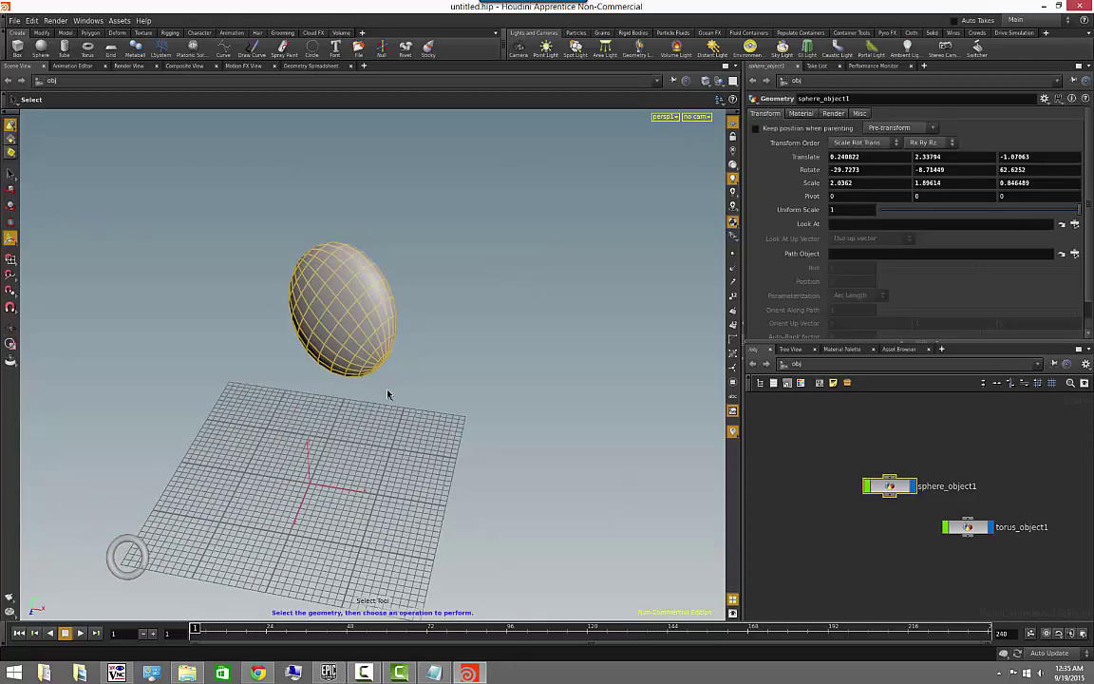
{"action": "key", "text": "Delete"}
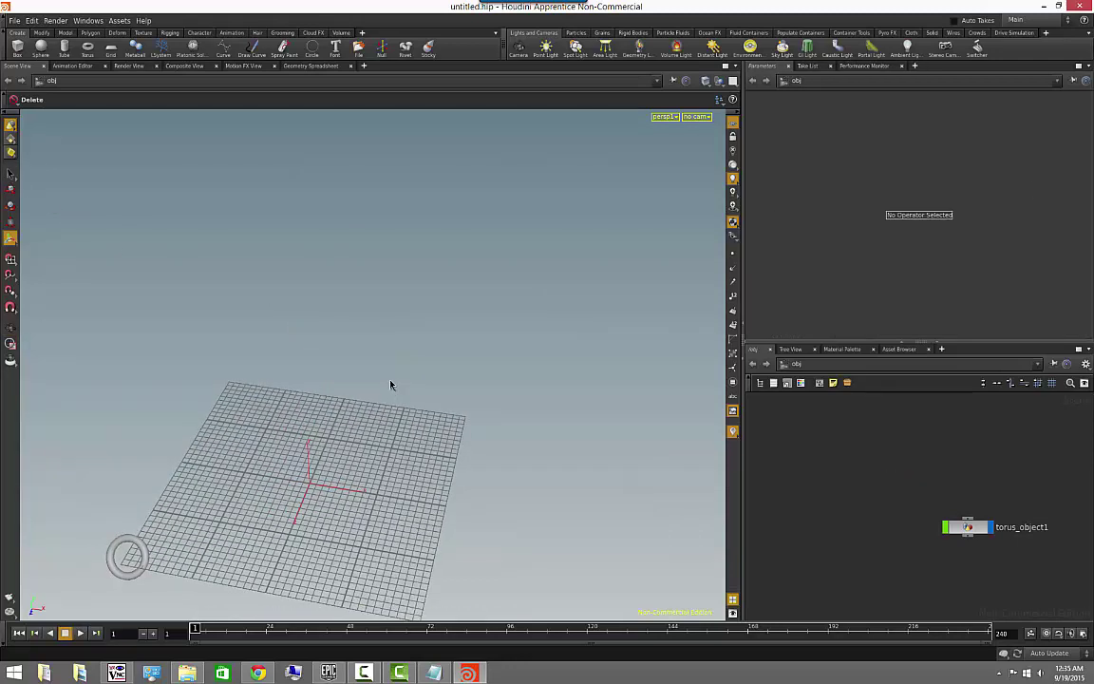
{"action": "key", "text": "Escape"}
{"action": "left_click_drag", "start_coordinate": [354, 447], "coordinate": [294, 452]}
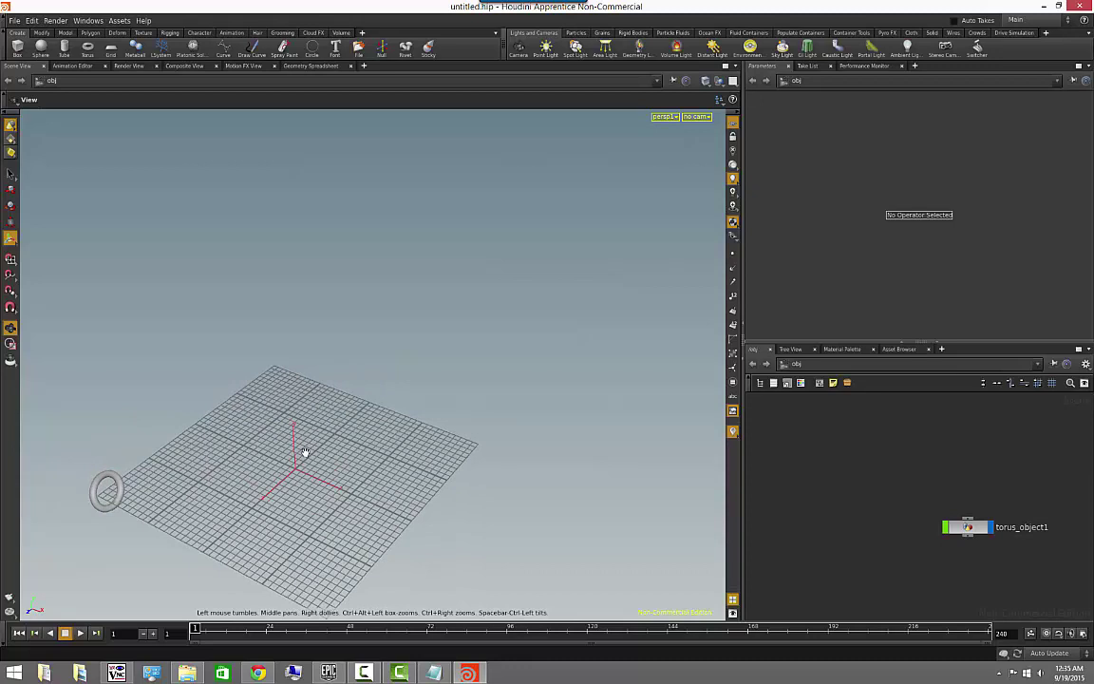
{"action": "key", "text": "Escape"}
{"action": "key", "text": "Escape"}
{"action": "mouse_move", "coordinate": [304, 484]}
{"action": "left_mouse_down"}
{"action": "mouse_move", "coordinate": [287, 322]}
{"action": "mouse_move", "coordinate": [334, 440]}
{"action": "mouse_move", "coordinate": [313, 483]}
{"action": "mouse_move", "coordinate": [285, 489]}
{"action": "left_mouse_up"}
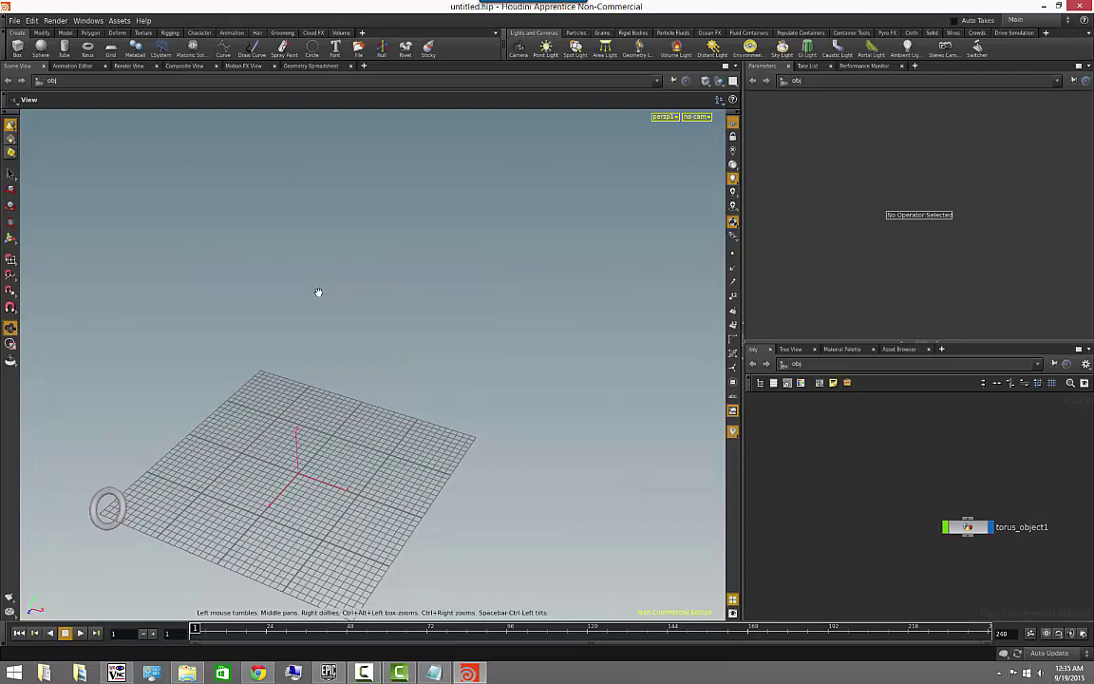
{"action": "left_click_drag", "start_coordinate": [269, 384], "coordinate": [346, 347]}
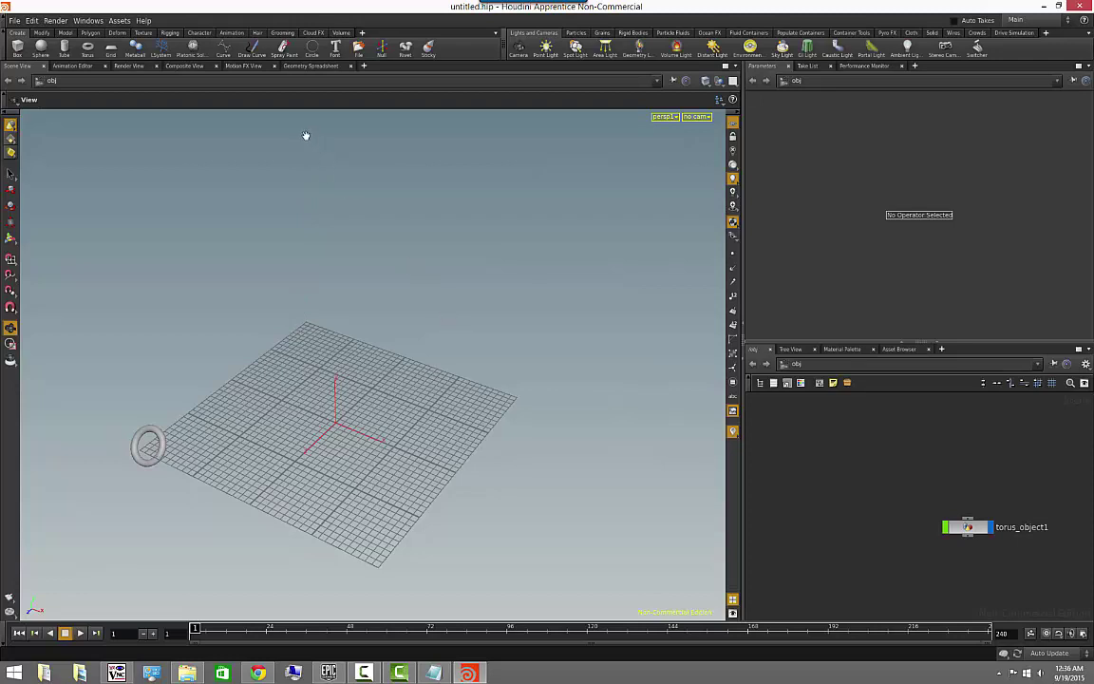
Step: Draw a polygon curve on the construction plane, placing ten points in a wide arc around the grid
{"action": "left_click", "coordinate": [225, 50]}
{"action": "left_click", "coordinate": [220, 522]}
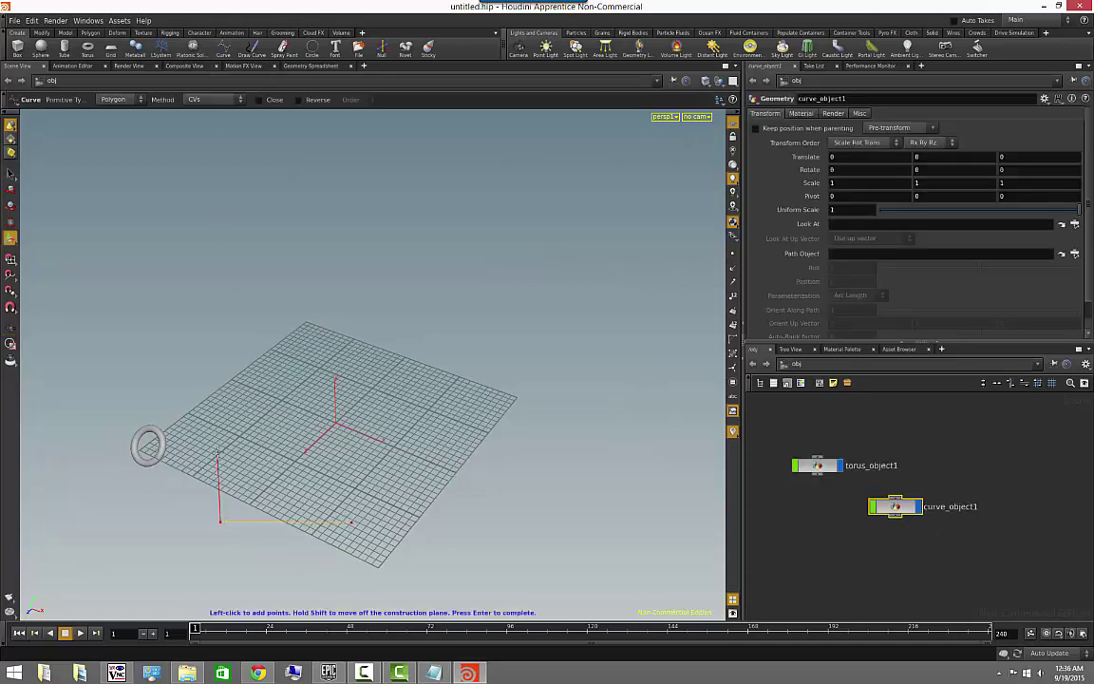
{"action": "left_click", "coordinate": [217, 448]}
{"action": "left_click", "coordinate": [201, 340]}
{"action": "left_click", "coordinate": [325, 283]}
{"action": "left_click", "coordinate": [415, 268]}
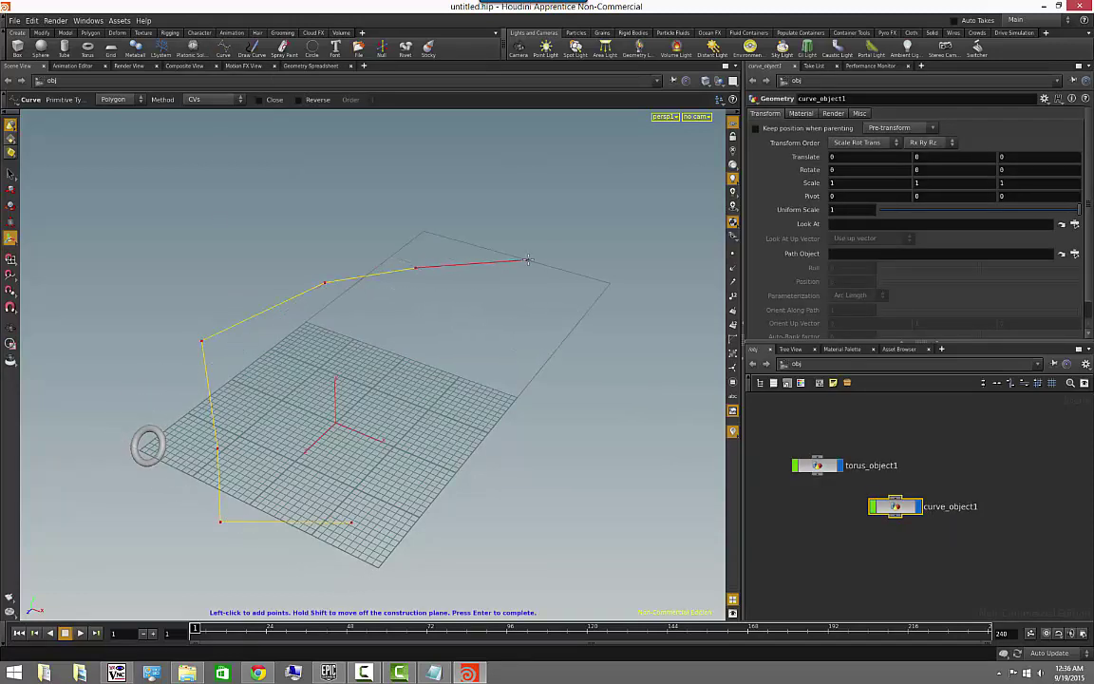
{"action": "left_click", "coordinate": [528, 259]}
{"action": "left_click", "coordinate": [550, 340]}
{"action": "left_click", "coordinate": [604, 440]}
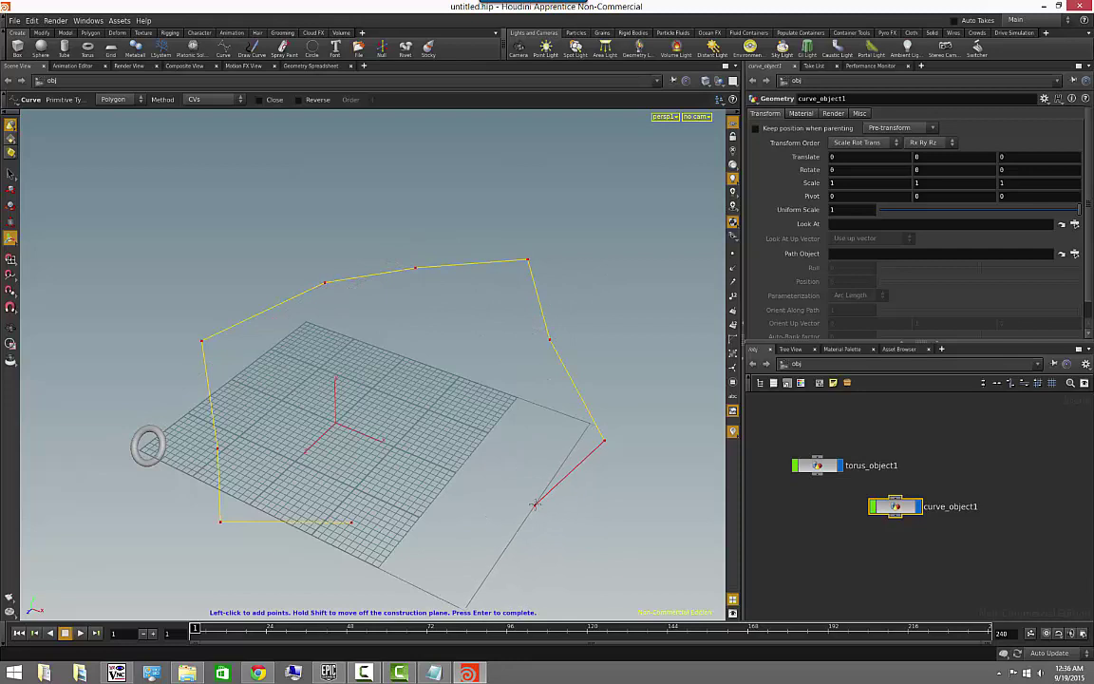
{"action": "left_click", "coordinate": [522, 492]}
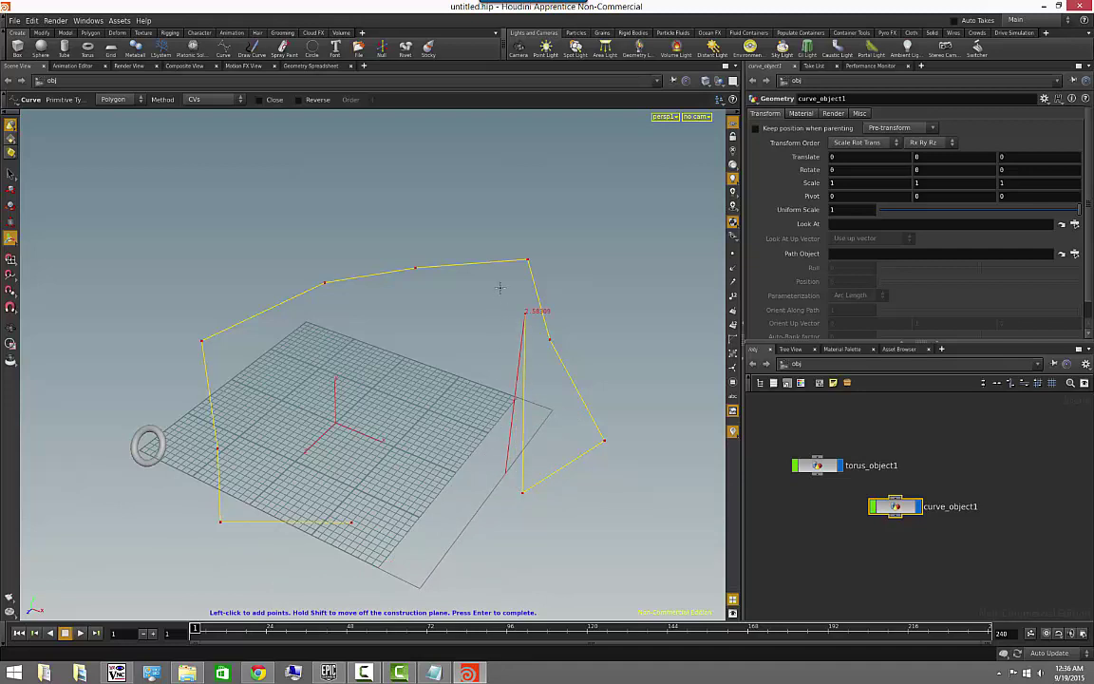
Step: Extend the curve with two points raised off the construction plane and one back on it, and complete the curve
{"action": "left_click", "coordinate": [528, 282], "text": "shift"}
{"action": "left_click", "coordinate": [377, 316], "text": "shift"}
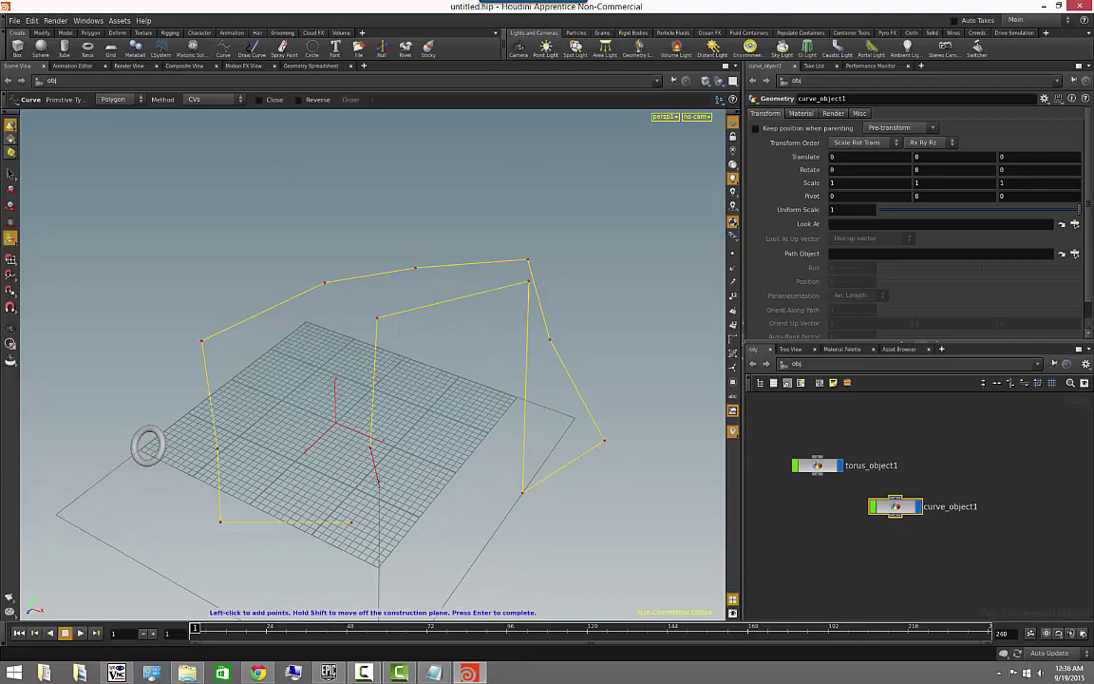
{"action": "key", "text": "Return"}
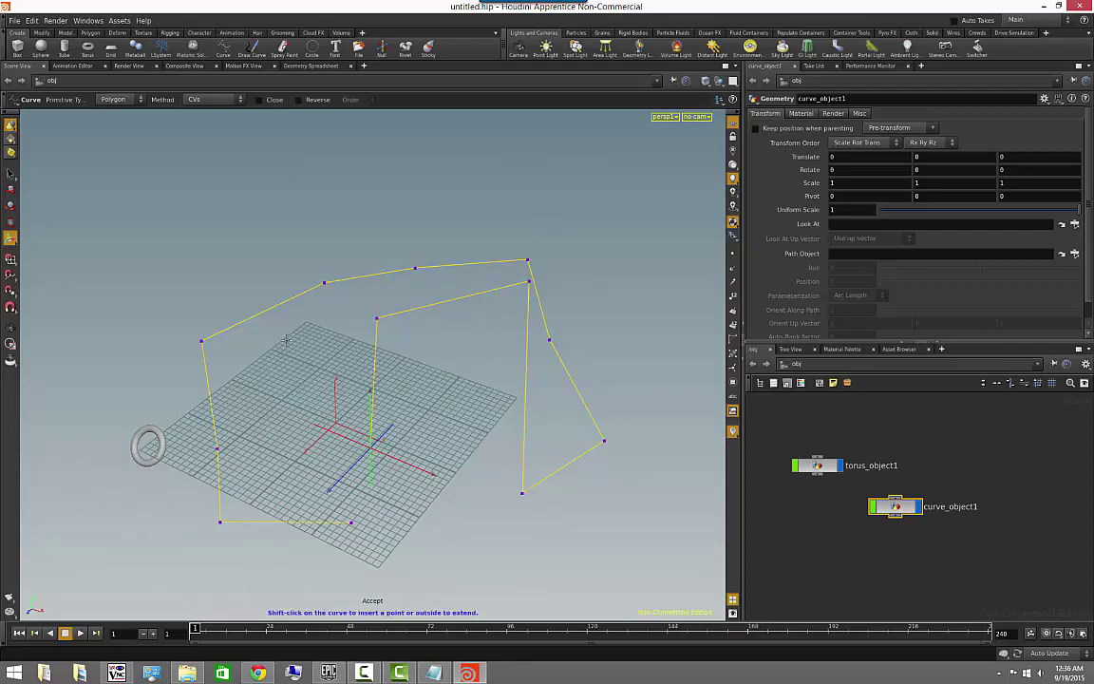
Step: Turn the curve's Close option on and off again to compare closed and open shapes
{"action": "key", "text": "Escape"}
{"action": "left_click_drag", "start_coordinate": [271, 362], "coordinate": [312, 379]}
{"action": "key", "text": "Return"}
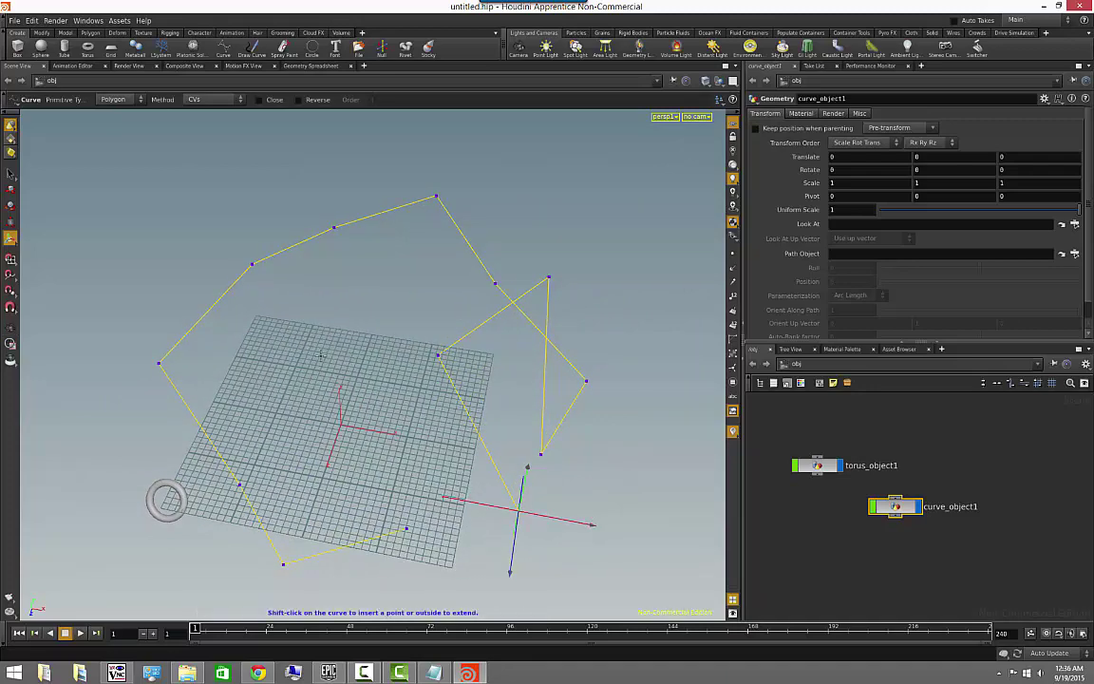
{"action": "left_click", "coordinate": [274, 102]}
{"action": "left_click", "coordinate": [274, 102]}
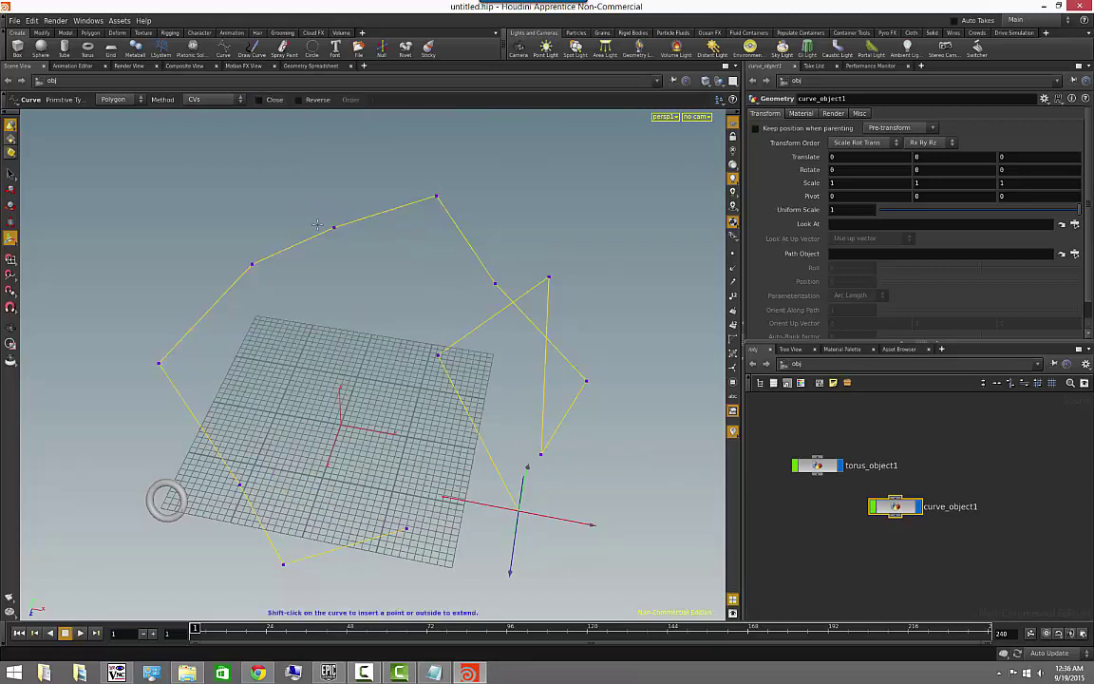
Step: Delete the last point of the curve and switch to the Select tool
{"action": "key", "text": "Delete"}
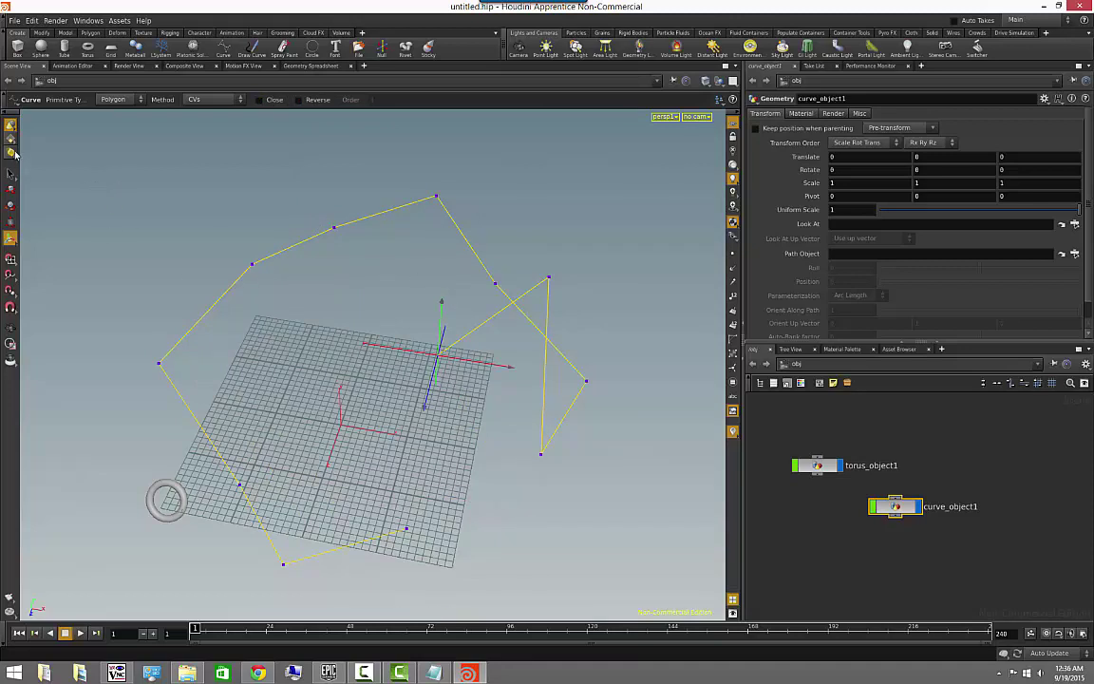
{"action": "key", "text": "Escape"}
{"action": "left_click_drag", "start_coordinate": [183, 226], "coordinate": [345, 342]}
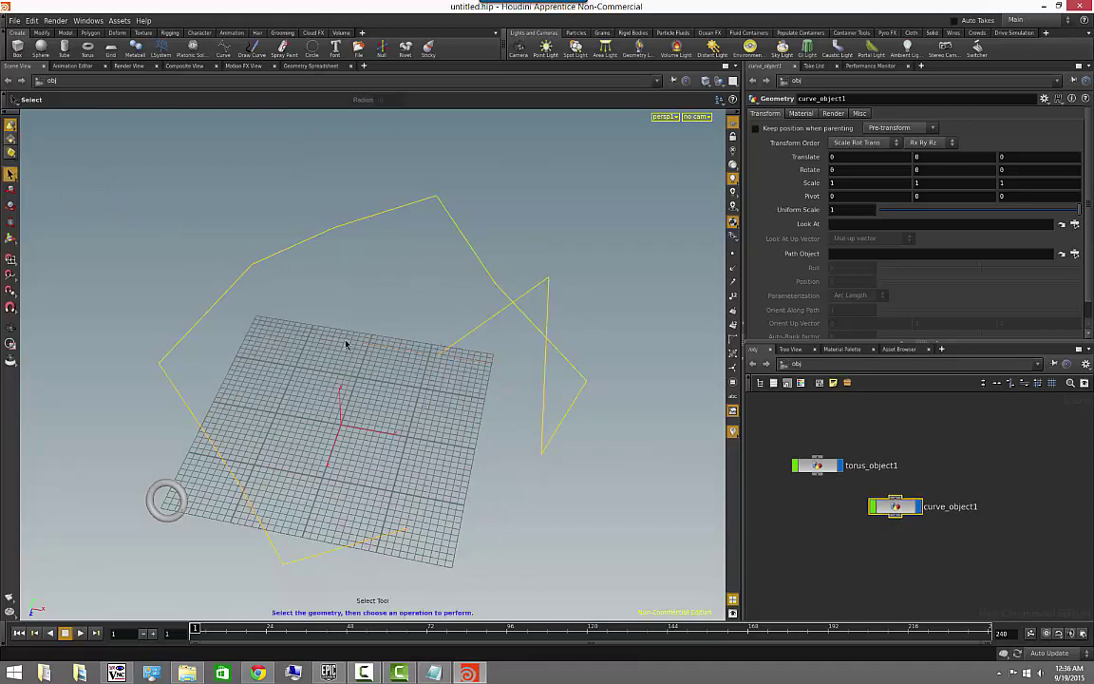
Step: Delete the curve object and hide the reference grid in the viewport
{"action": "key", "text": "Delete"}
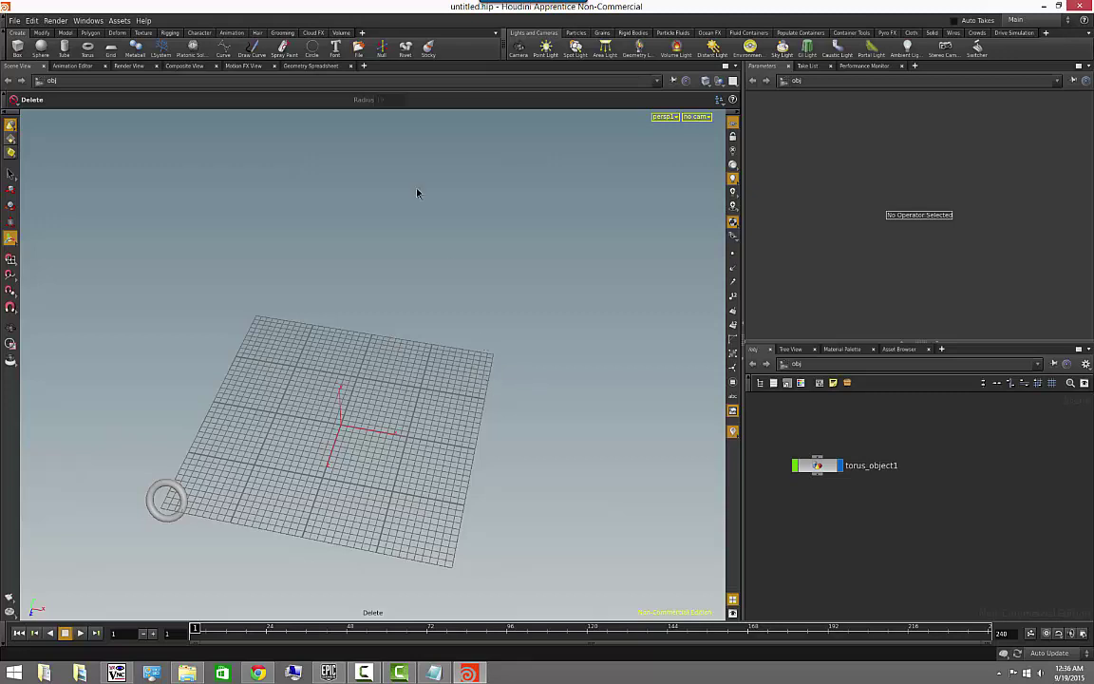
{"action": "left_click", "coordinate": [732, 123]}
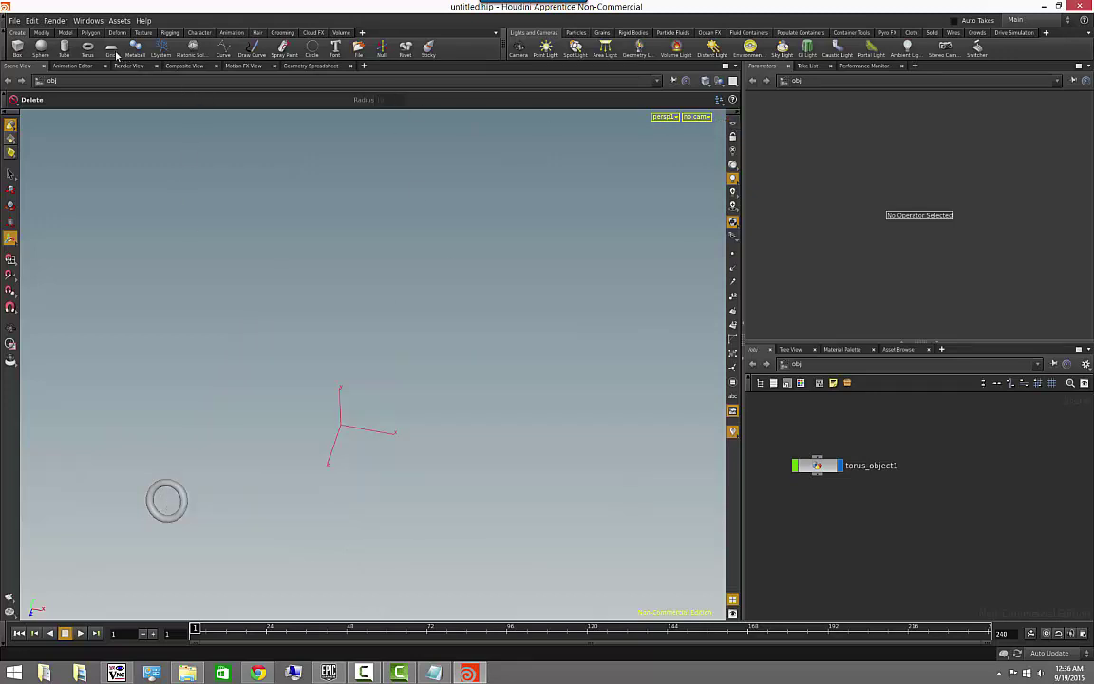
Step: Create a tube raised off the construction plane at about 1.18, 1.71, -2.06, and show the reference grid again
{"action": "left_click", "coordinate": [64, 48]}
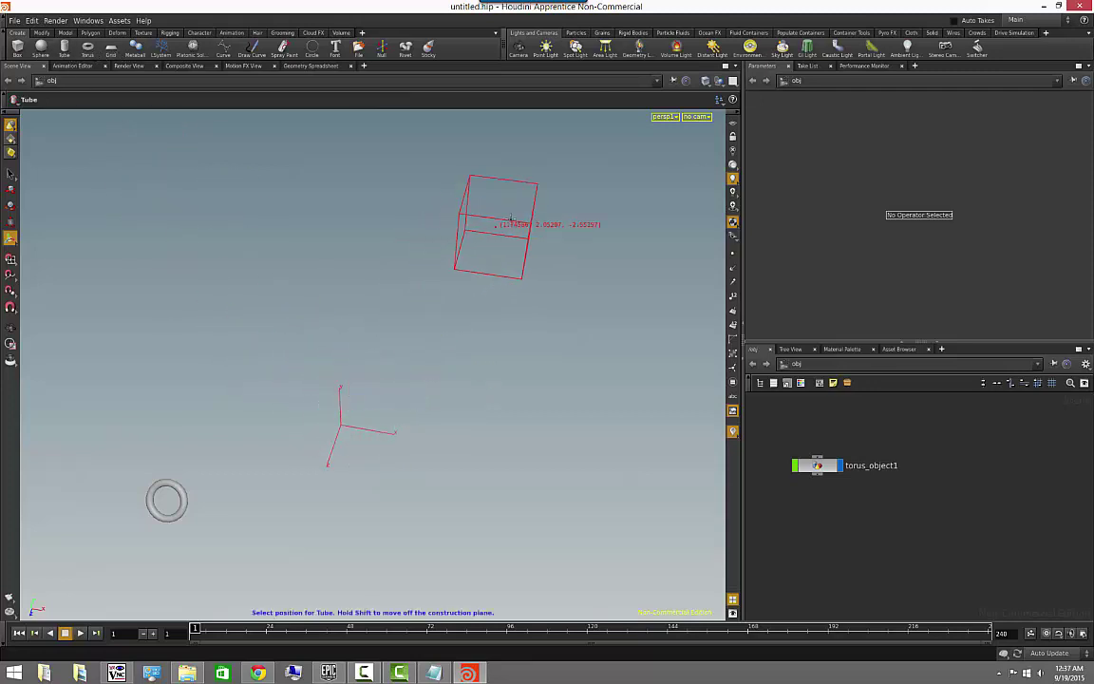
{"action": "left_click", "coordinate": [456, 256]}
{"action": "left_click_drag", "start_coordinate": [495, 425], "coordinate": [544, 448]}
{"action": "key", "text": "Return"}
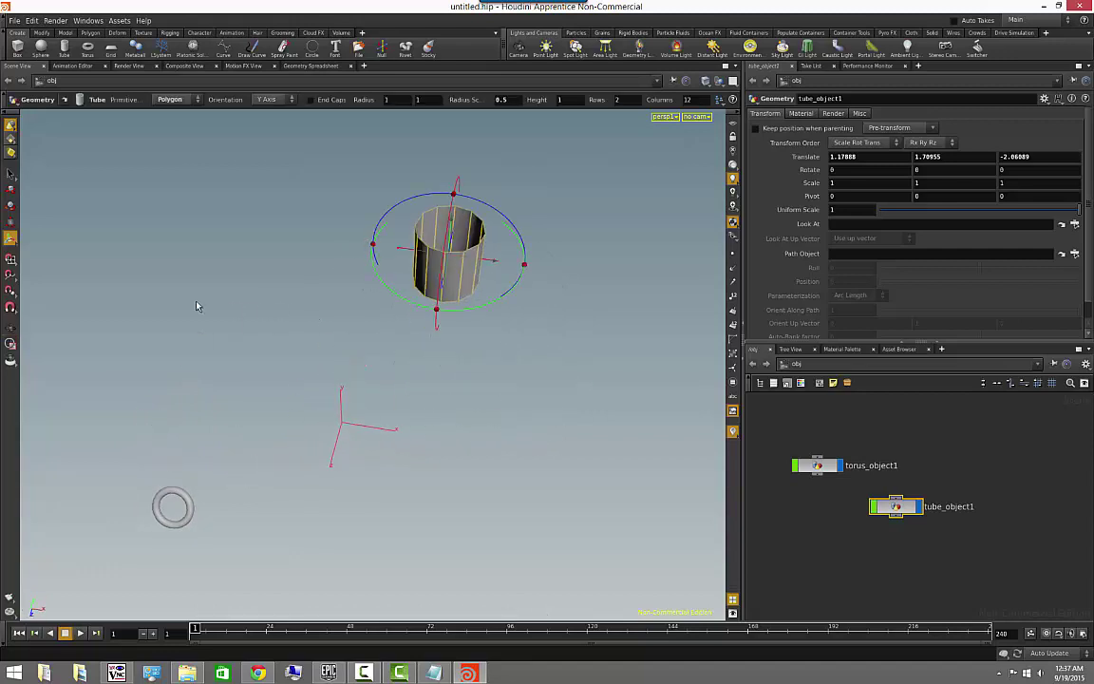
{"action": "left_click", "coordinate": [733, 124]}
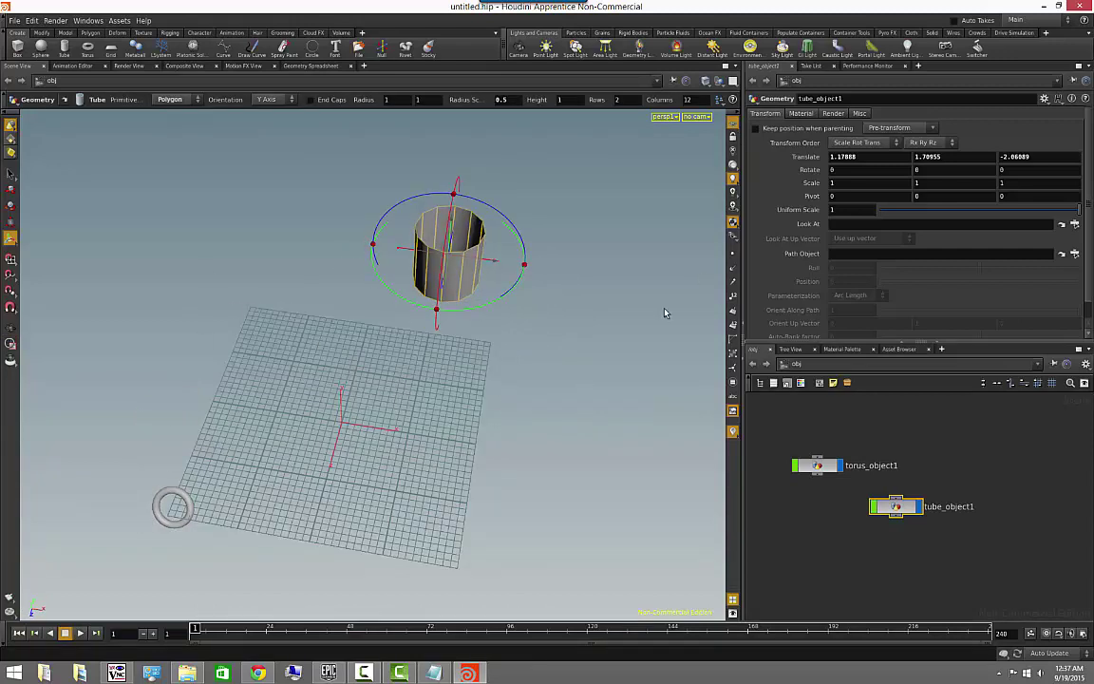
Step: Create a second tube on the construction plane, beyond the edge of the grid on the torus side
{"action": "left_click", "coordinate": [69, 47]}
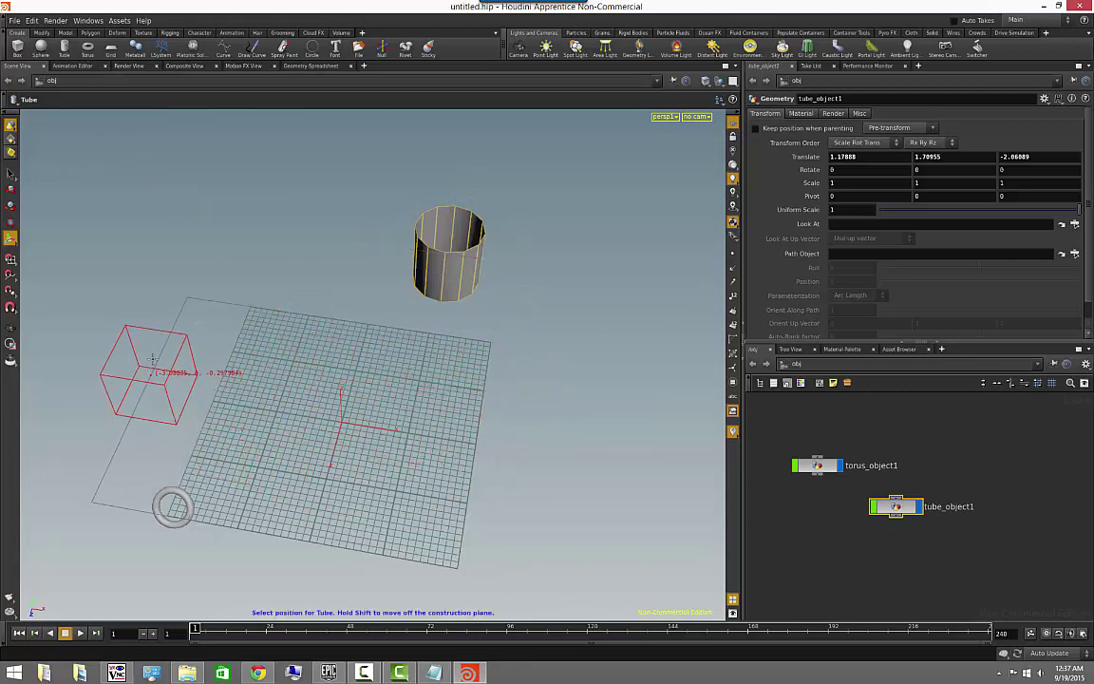
{"action": "left_click", "coordinate": [159, 326]}
{"action": "left_click_drag", "start_coordinate": [306, 449], "coordinate": [286, 471], "text": "alt"}
{"action": "left_click_drag", "start_coordinate": [330, 441], "coordinate": [455, 339], "text": "alt"}
Step: Enter the raised tube's geometry level, select three adjacent side faces and delete them
{"action": "left_click", "coordinate": [455, 338]}
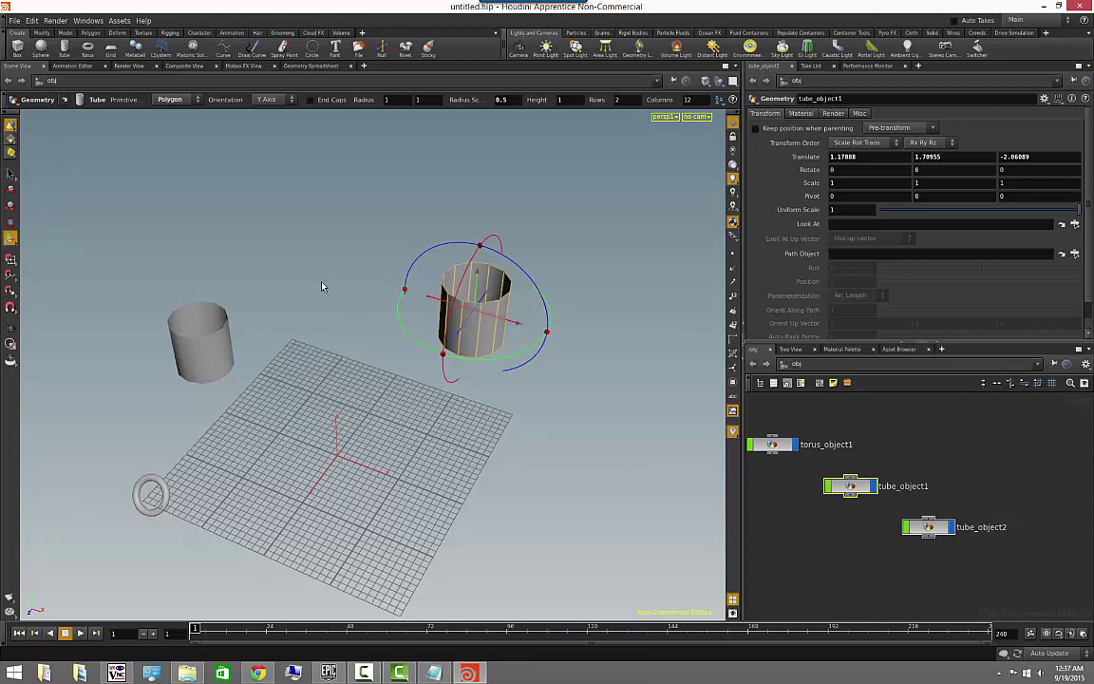
{"action": "key", "text": "Return"}
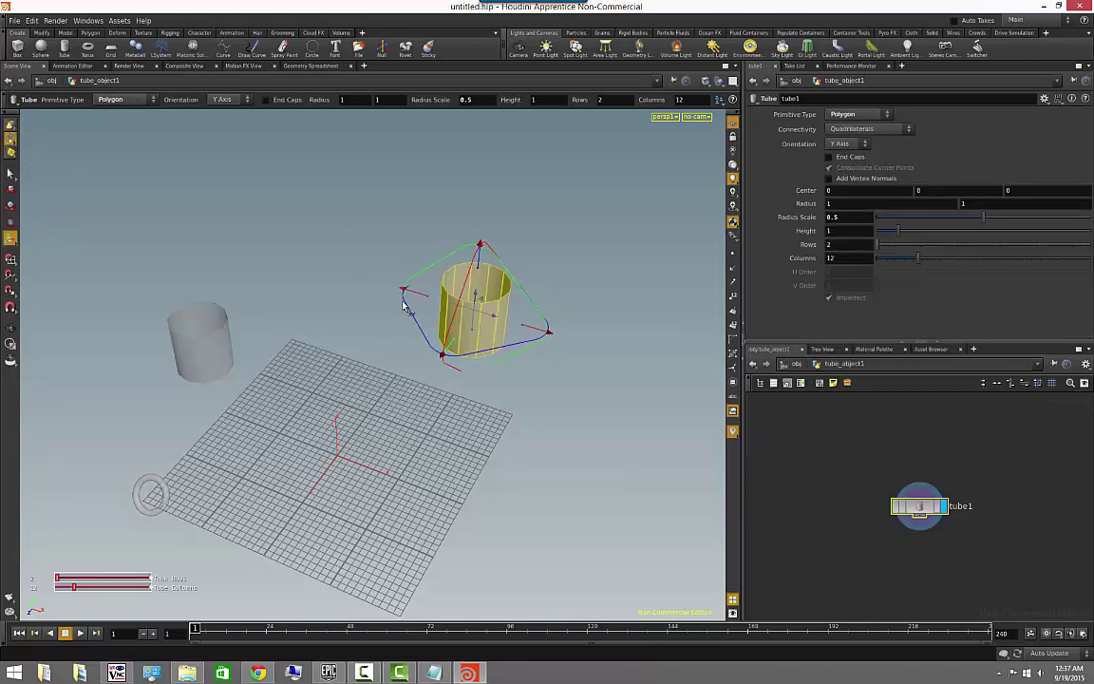
{"action": "key", "text": "s"}
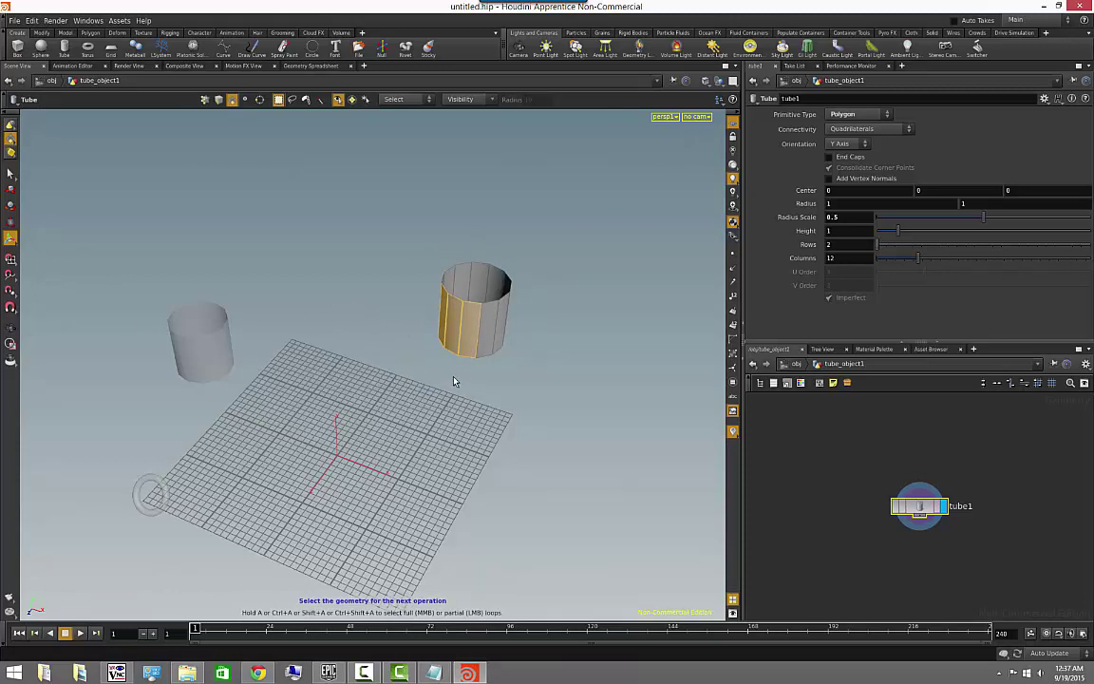
{"action": "key", "text": "Delete"}
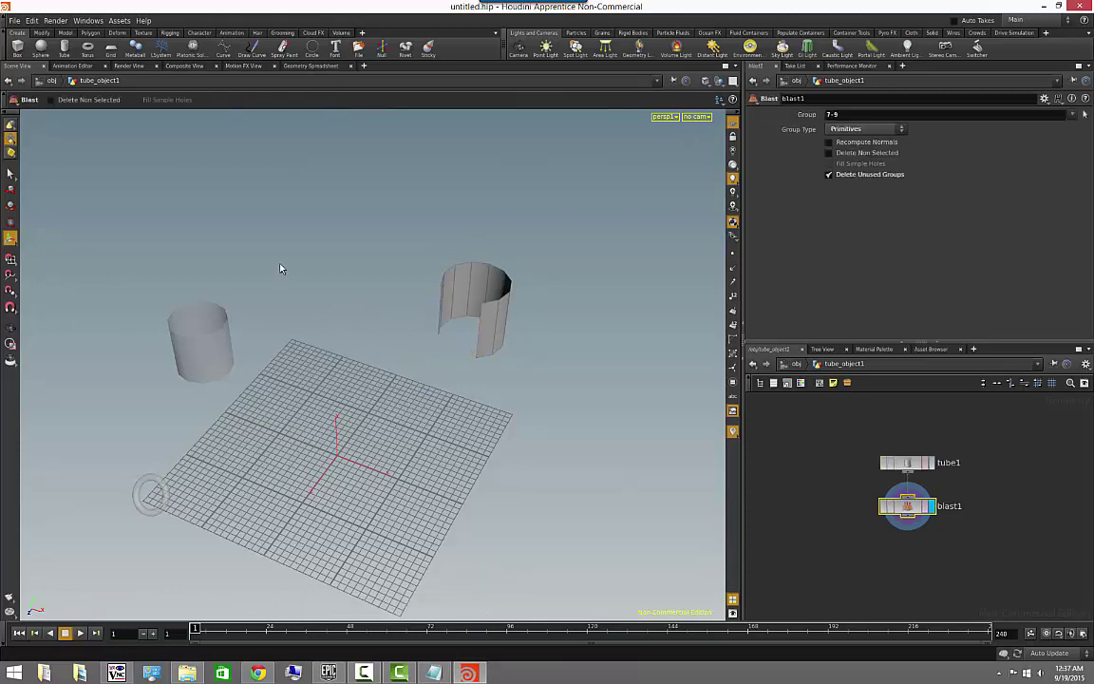
Step: Switch to point selection and move four points of the cut tube's upper rim about -1.22 in X and 0.63 in Z
{"action": "right_click", "coordinate": [12, 141]}
{"action": "left_click", "coordinate": [33, 145]}
{"action": "left_click_drag", "start_coordinate": [418, 243], "coordinate": [474, 299]}
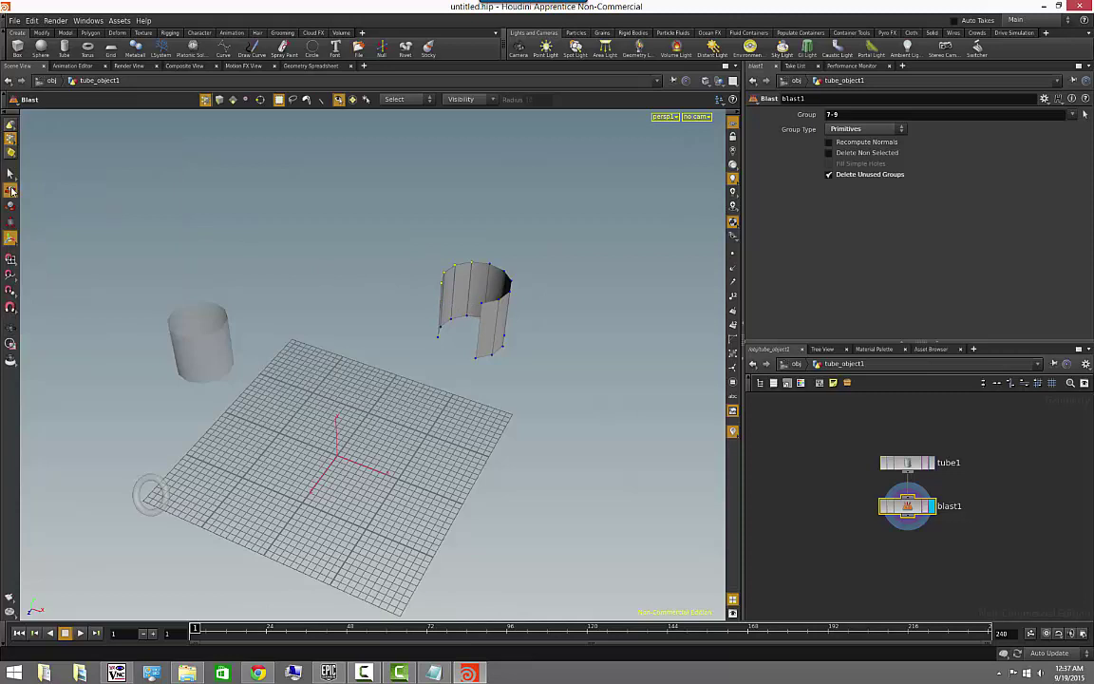
{"action": "key", "text": "t"}
{"action": "left_click_drag", "start_coordinate": [456, 277], "coordinate": [356, 276]}
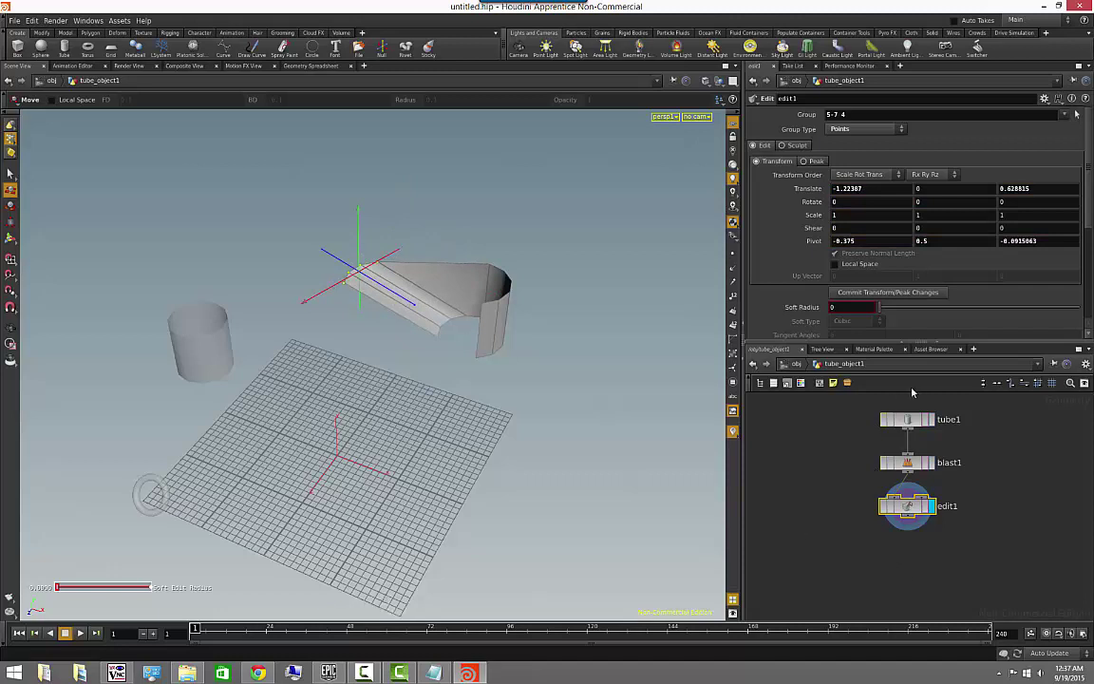
Step: Delete the edit and blast nodes from the tube's network to restore the complete tube
{"action": "scroll", "coordinate": [836, 503], "scroll_direction": "down", "scroll_amount": 3}
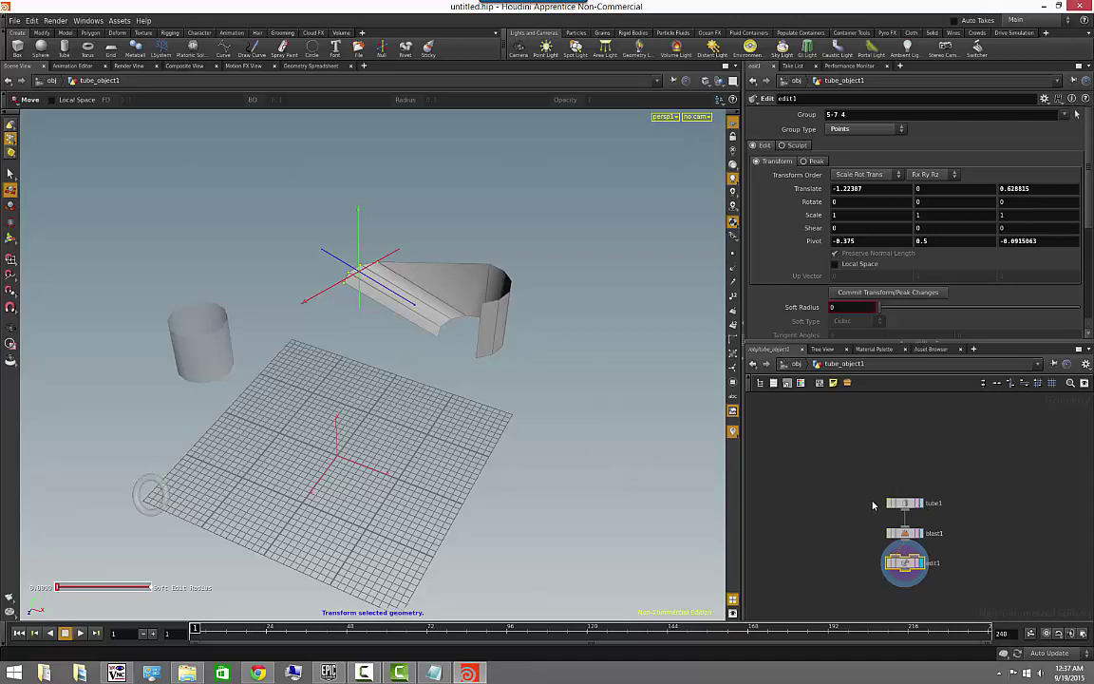
{"action": "middle_click_drag", "start_coordinate": [842, 511], "coordinate": [796, 457]}
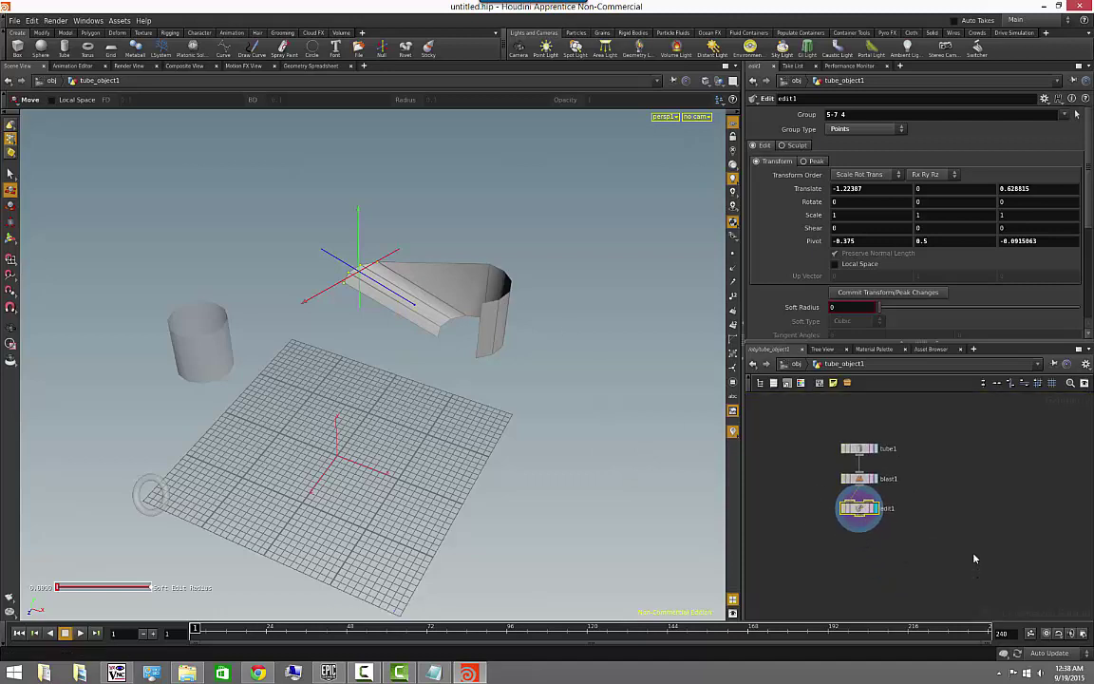
{"action": "key", "text": "Delete"}
{"action": "mouse_move", "coordinate": [392, 369]}
{"action": "left_mouse_down", "text": "alt"}
{"action": "mouse_move", "coordinate": [437, 333]}
{"action": "mouse_move", "coordinate": [491, 335]}
{"action": "mouse_move", "coordinate": [387, 378]}
{"action": "mouse_move", "coordinate": [359, 423]}
{"action": "mouse_move", "coordinate": [398, 388]}
{"action": "left_mouse_up", "text": "alt"}
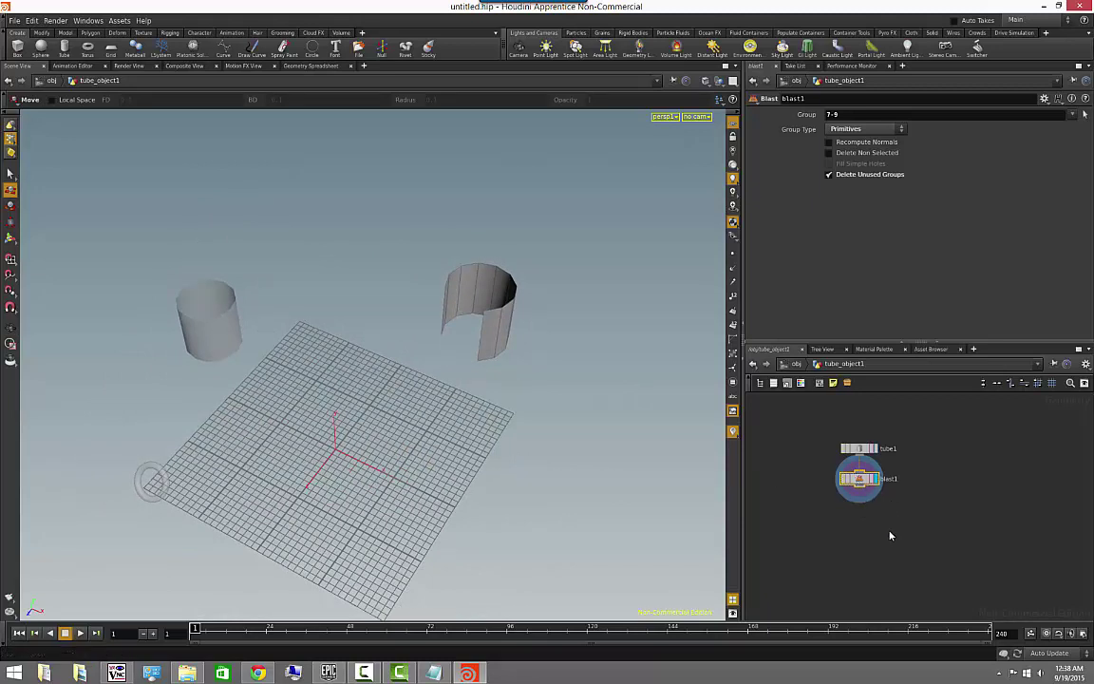
{"action": "key", "text": "Delete"}
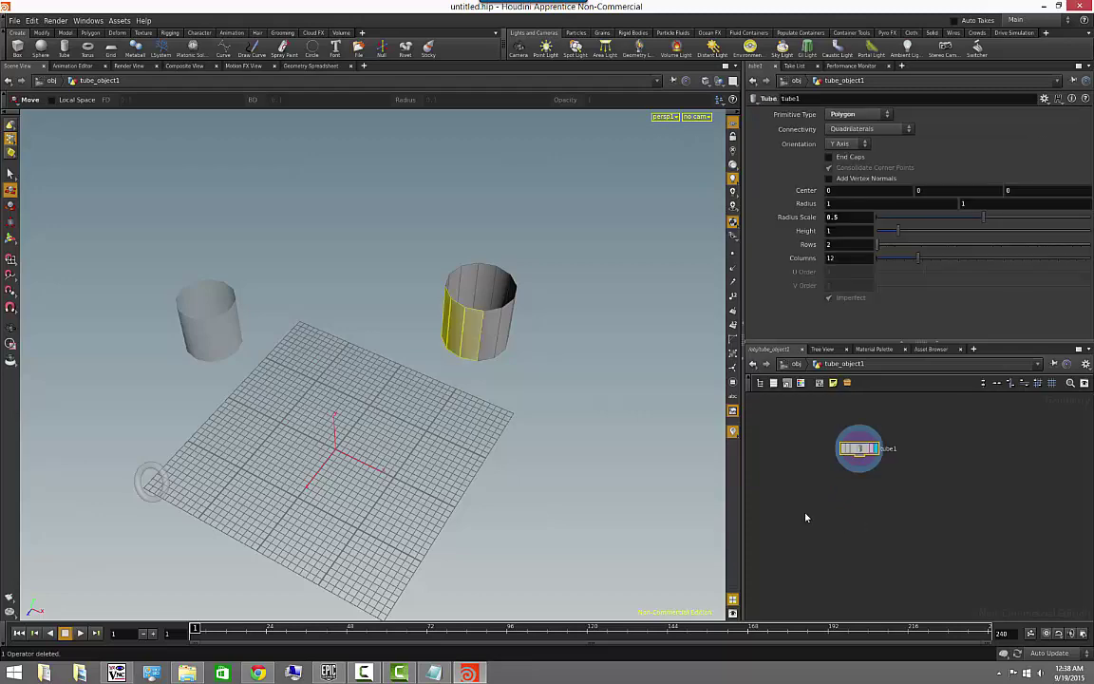
Step: Return to the object level and clear the selection of the tube
{"action": "left_click_drag", "start_coordinate": [405, 513], "coordinate": [428, 449], "text": "alt"}
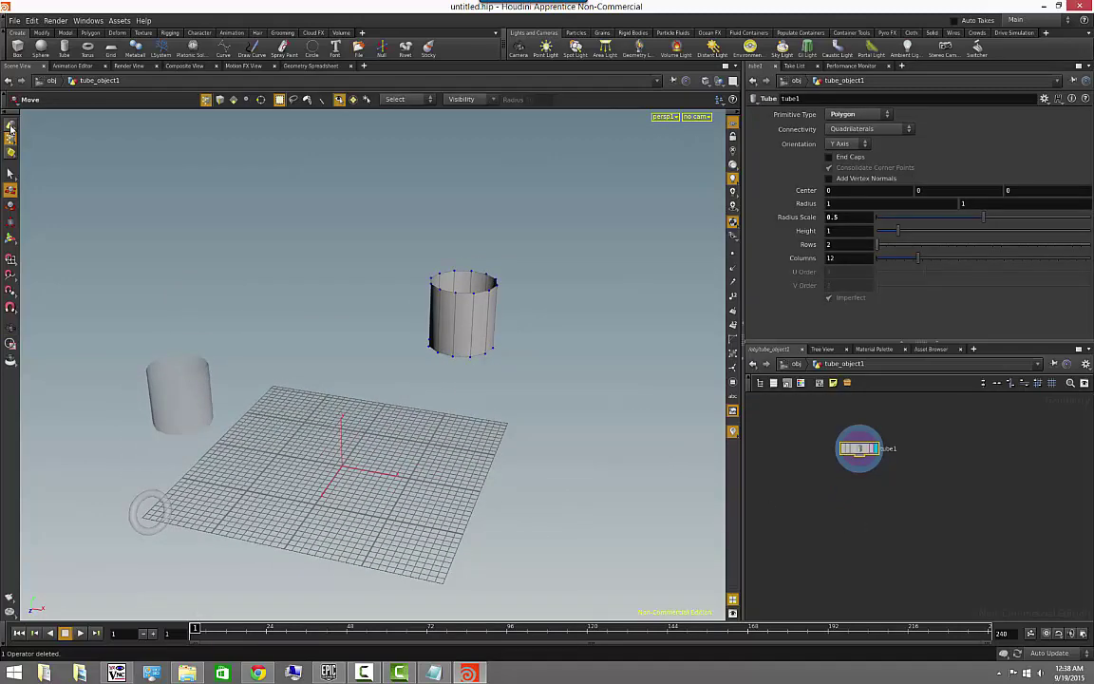
{"action": "left_click", "coordinate": [10, 129]}
{"action": "left_click_drag", "start_coordinate": [288, 365], "coordinate": [395, 437], "text": "alt"}
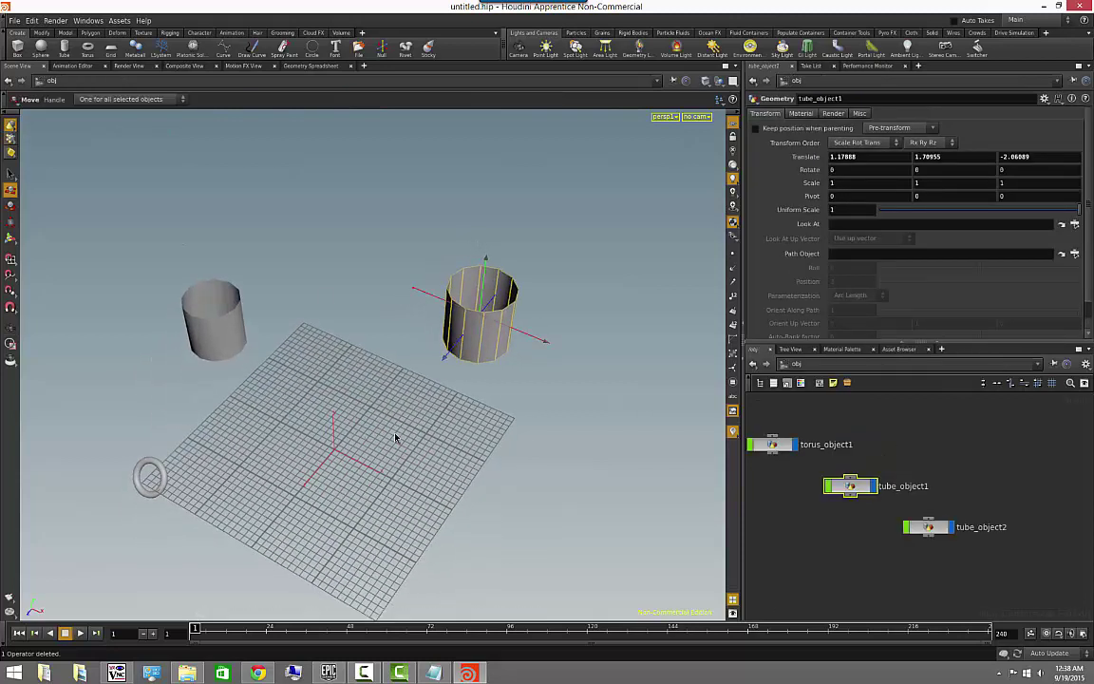
{"action": "left_click", "coordinate": [396, 437]}
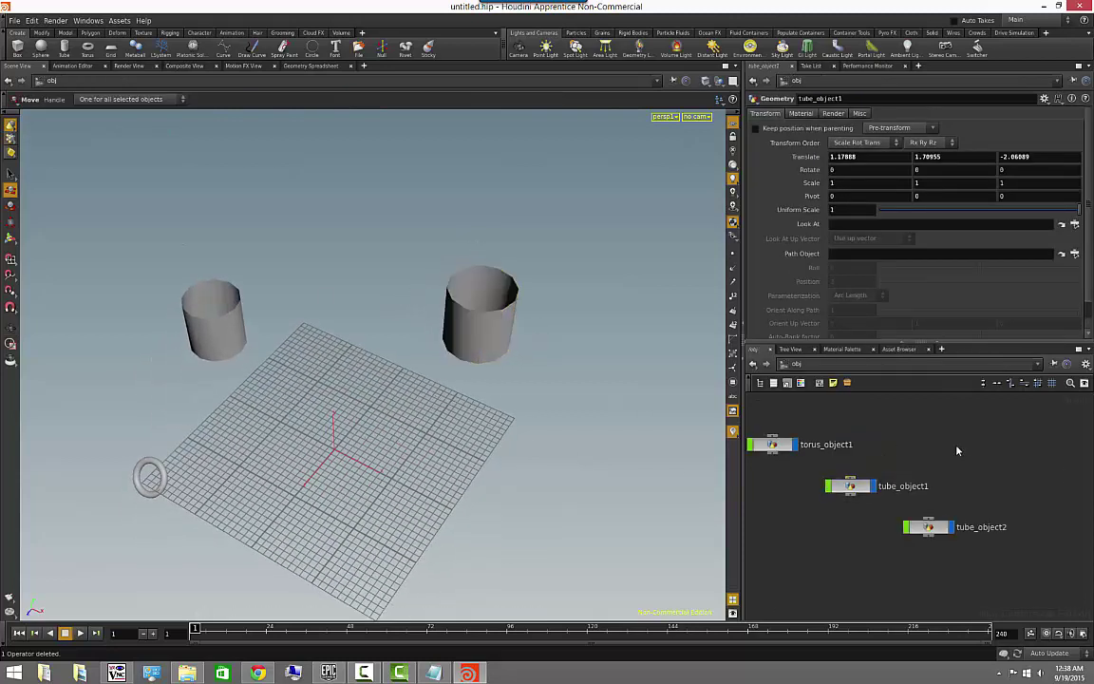
Step: Select the torus, move it across the construction plane with grid snapping on, and undo the move
{"action": "scroll", "coordinate": [957, 452], "scroll_direction": "down", "scroll_amount": 3}
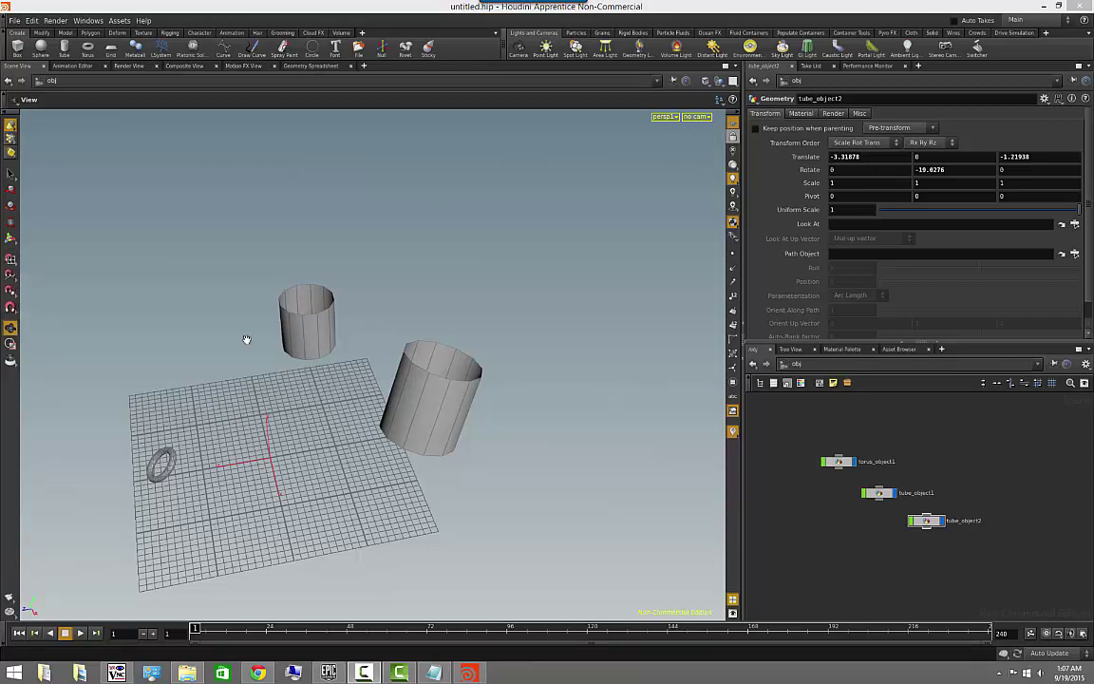
{"action": "left_click", "coordinate": [843, 466]}
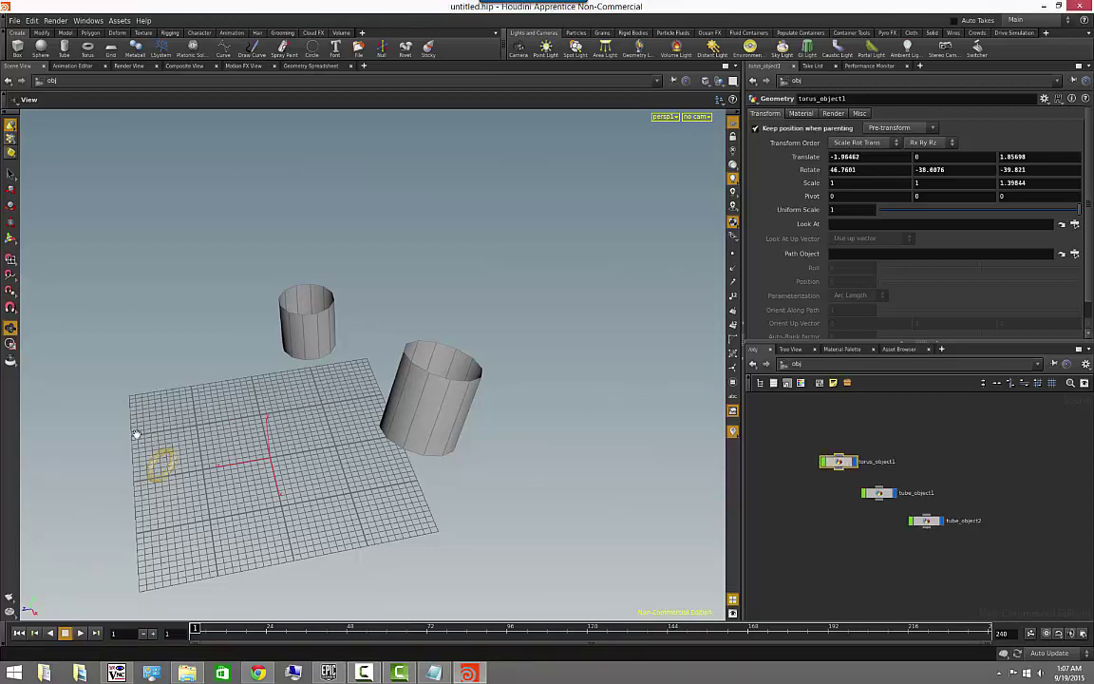
{"action": "left_click", "coordinate": [11, 187]}
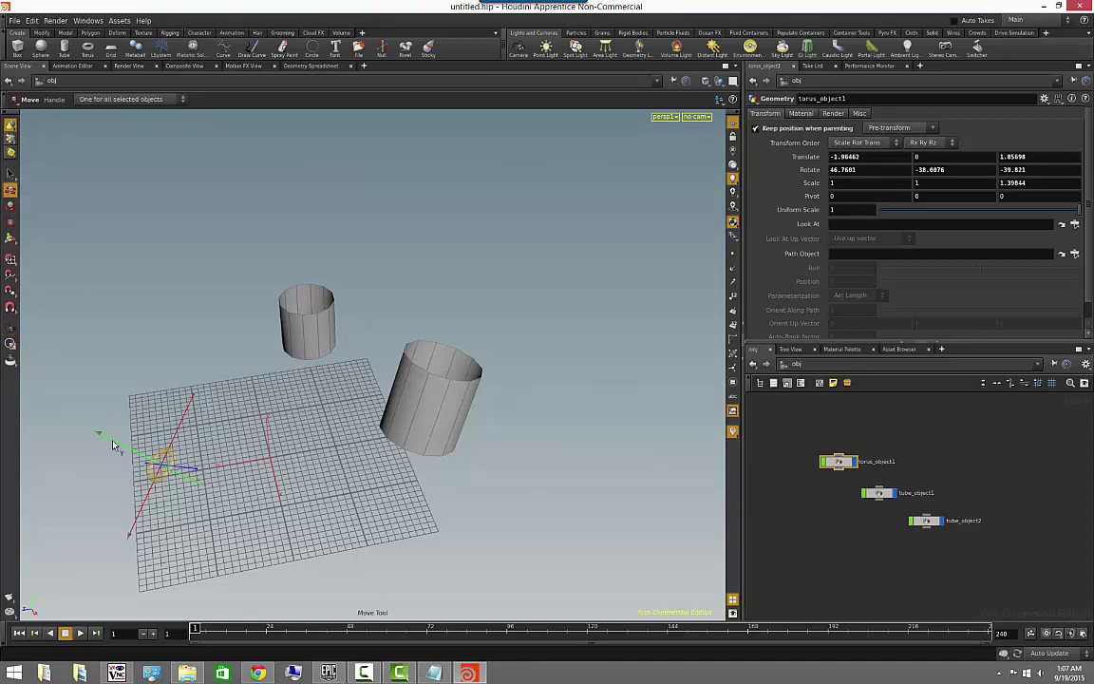
{"action": "left_click", "coordinate": [15, 261]}
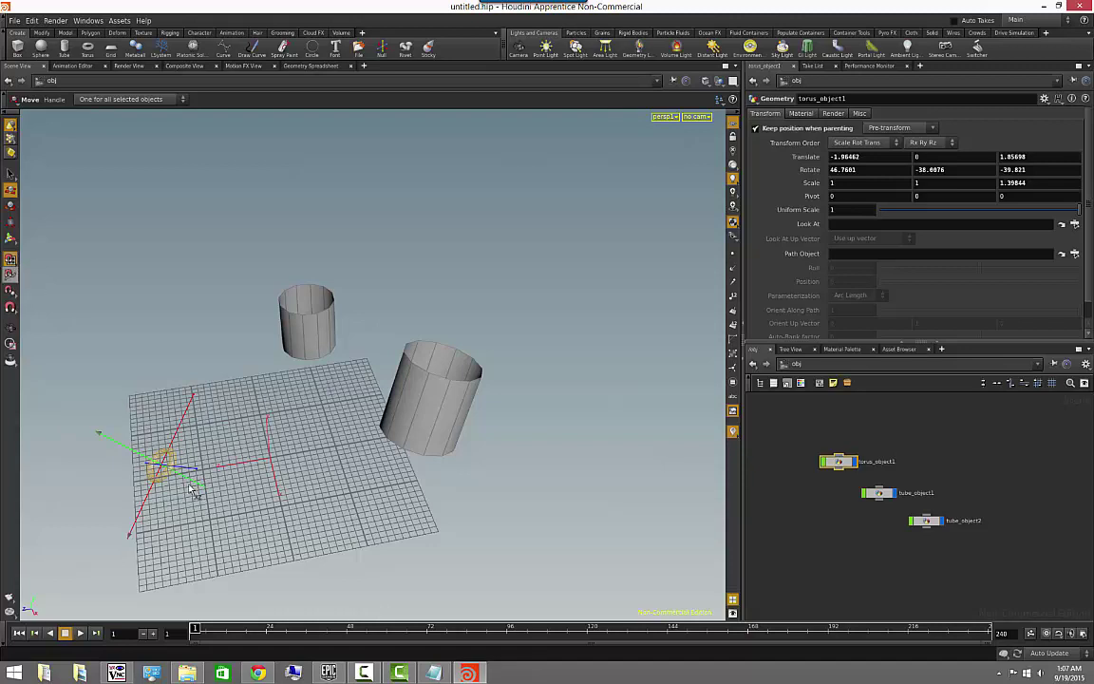
{"action": "left_click_drag", "start_coordinate": [171, 466], "coordinate": [547, 581]}
{"action": "left_click_drag", "start_coordinate": [509, 587], "coordinate": [239, 464]}
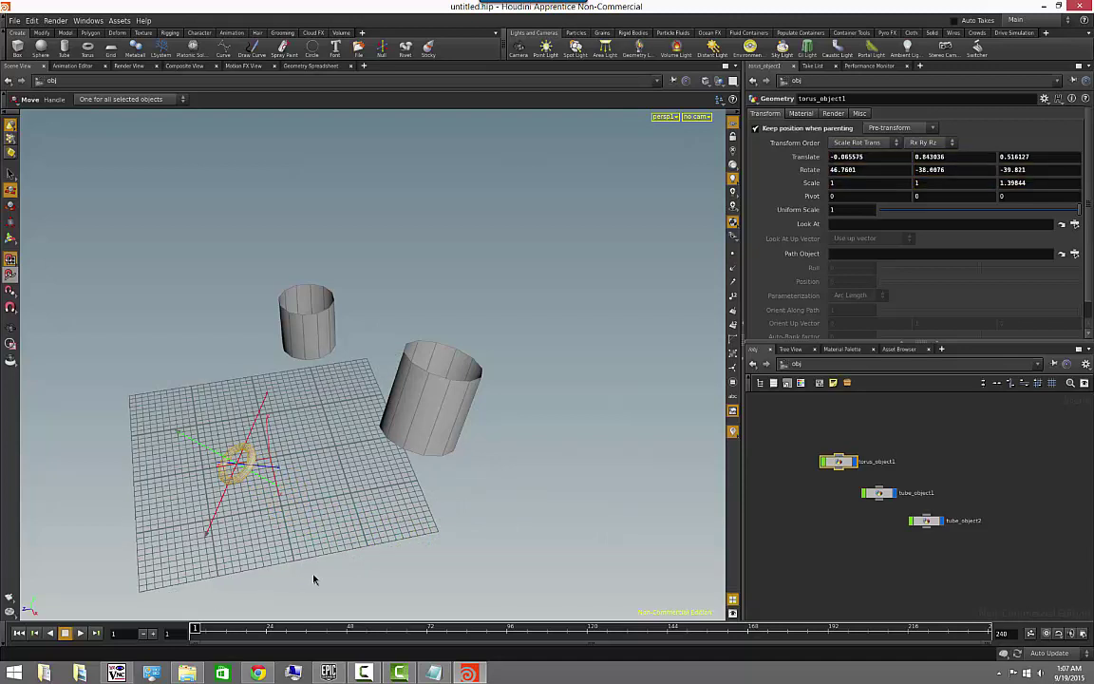
{"action": "key", "text": "ctrl+z"}
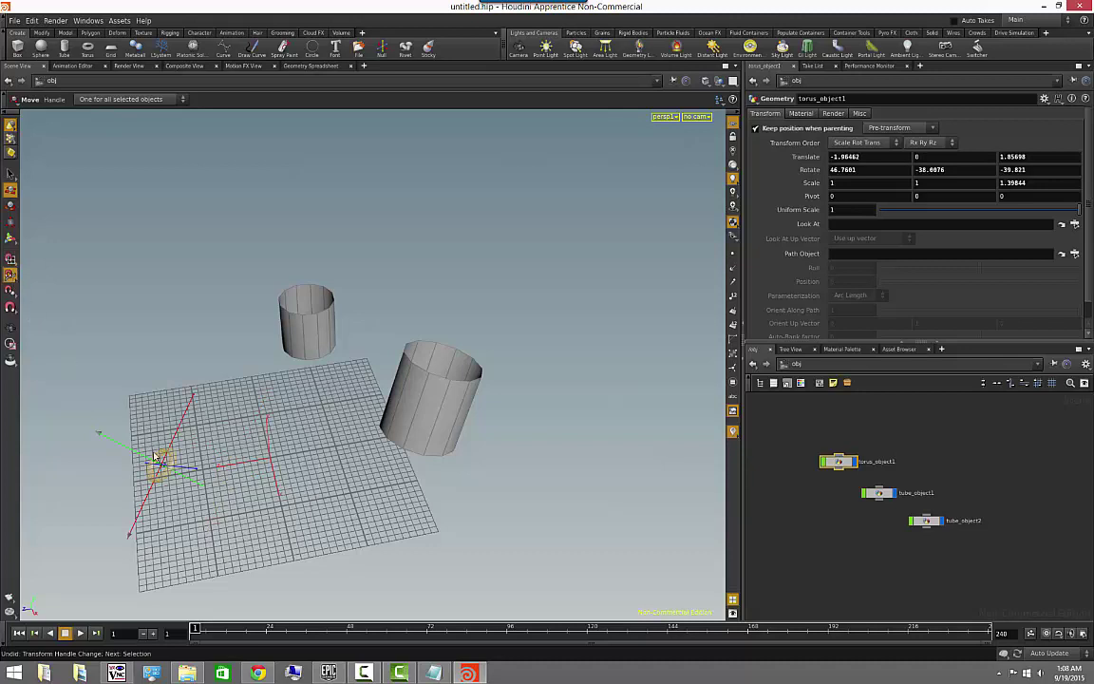
Step: Move the torus onto the smaller-looking, farther tube with primitive snapping, and undo the move
{"action": "left_click_drag", "start_coordinate": [155, 457], "coordinate": [293, 396]}
{"action": "key", "text": "Escape"}
{"action": "mouse_move", "coordinate": [164, 379]}
{"action": "left_mouse_down"}
{"action": "mouse_move", "coordinate": [207, 374]}
{"action": "mouse_move", "coordinate": [150, 378]}
{"action": "left_mouse_up"}
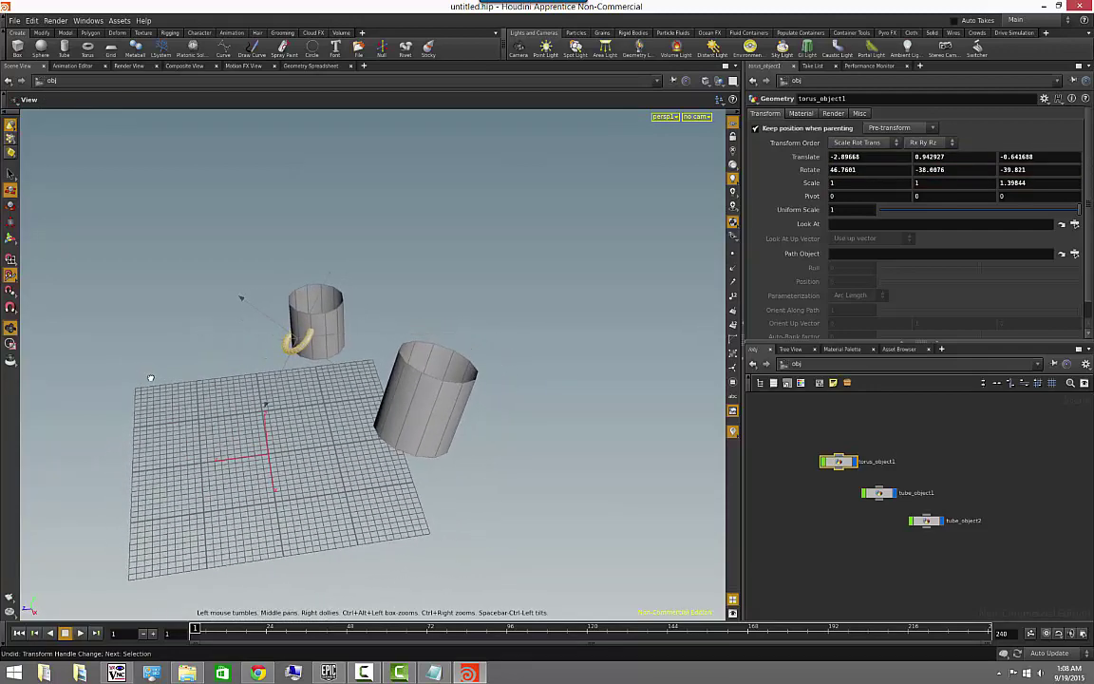
{"action": "key", "text": "ctrl+z"}
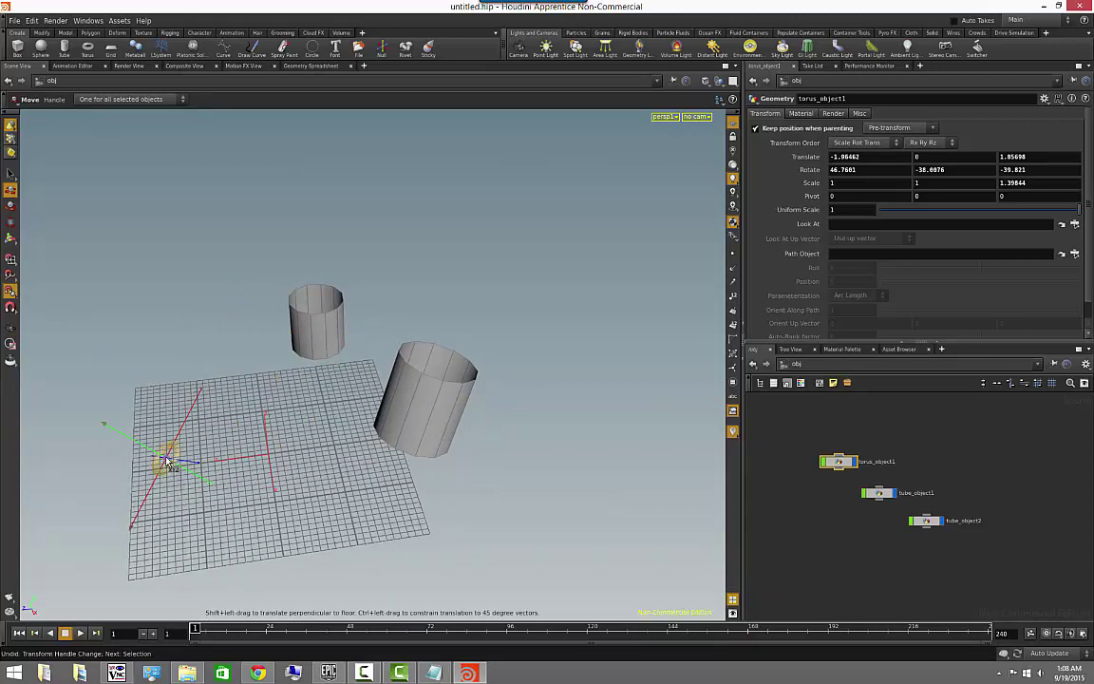
Step: Move the torus onto a point at the base of the nearer tube with point snapping, and undo the move
{"action": "left_click_drag", "start_coordinate": [162, 446], "coordinate": [434, 460]}
{"action": "mouse_move", "coordinate": [510, 499]}
{"action": "left_mouse_down", "text": "alt"}
{"action": "mouse_move", "coordinate": [476, 447]}
{"action": "mouse_move", "coordinate": [551, 517]}
{"action": "mouse_move", "coordinate": [512, 482]}
{"action": "left_mouse_up", "text": "alt"}
{"action": "key", "text": "ctrl+z"}
{"action": "left_click", "coordinate": [513, 486]}
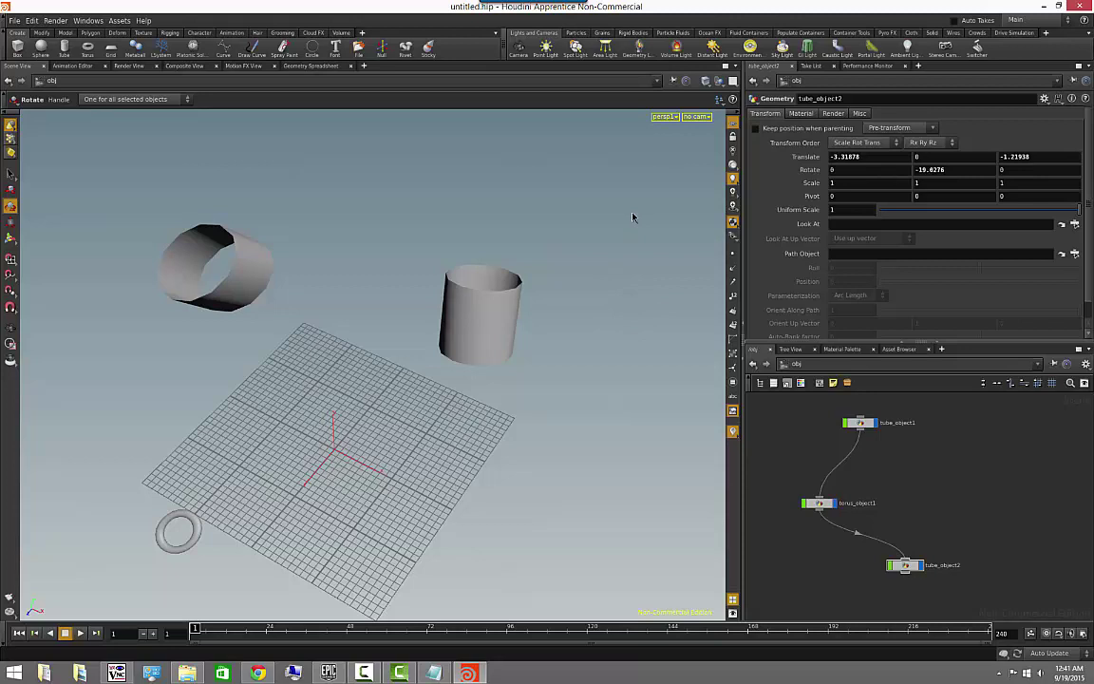
Step: Compare the Wireframe Bounding Box and Wireframe shading modes on the two tubes and the torus
{"action": "left_click_drag", "start_coordinate": [618, 240], "coordinate": [673, 164], "text": "alt"}
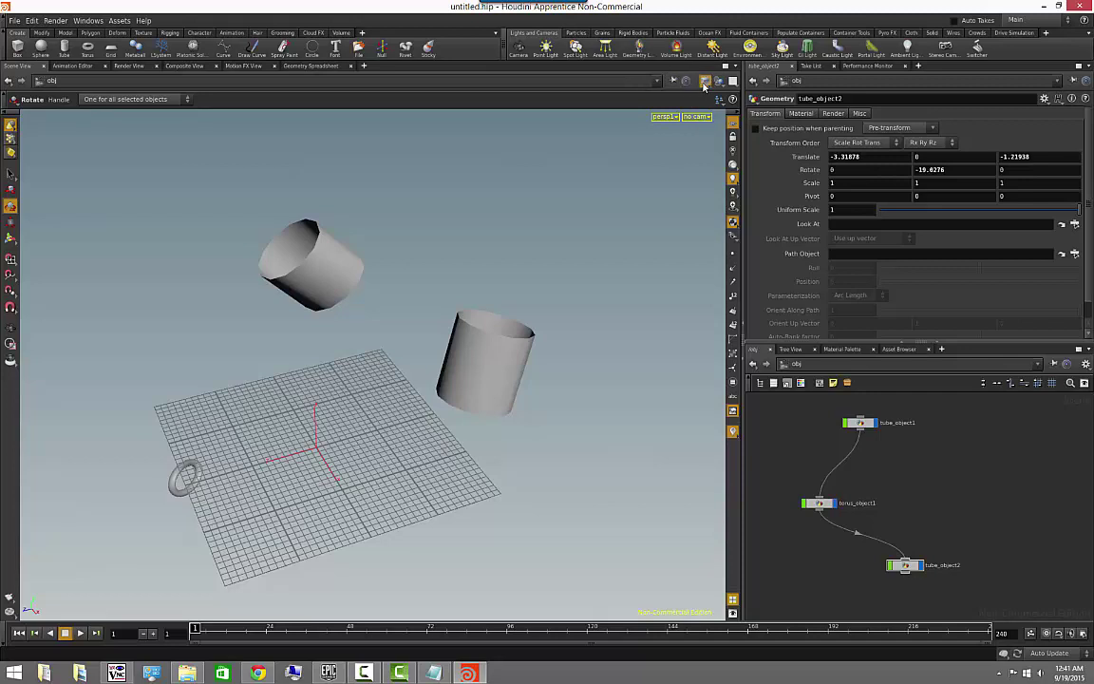
{"action": "left_click", "coordinate": [704, 84]}
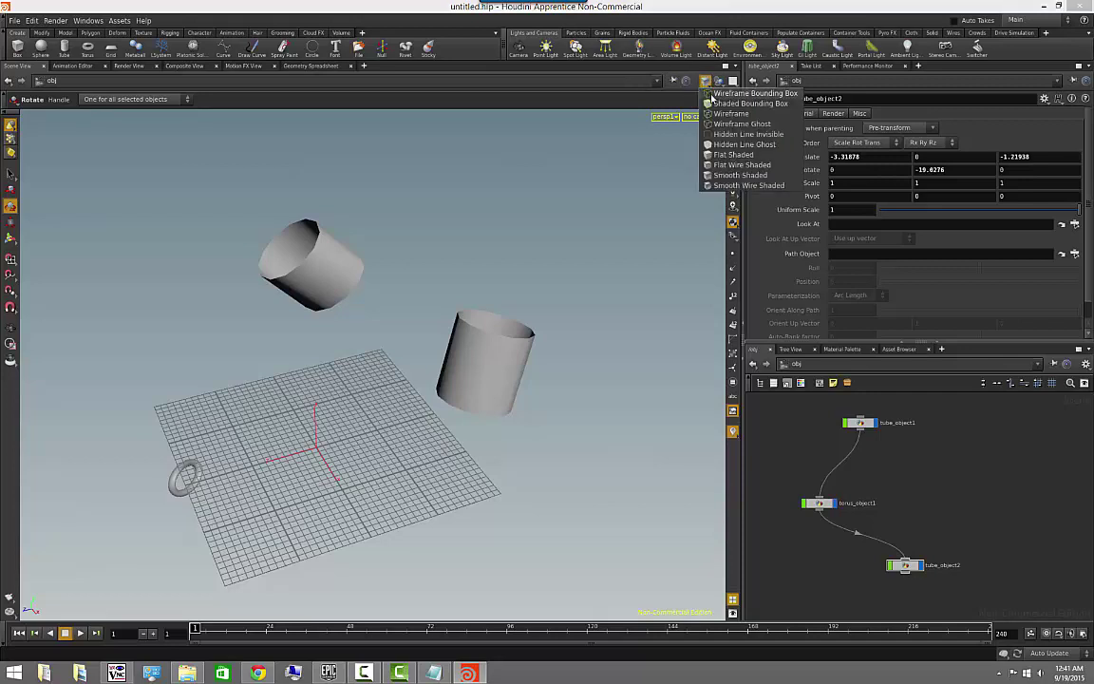
{"action": "left_click", "coordinate": [710, 93]}
{"action": "left_click", "coordinate": [703, 84]}
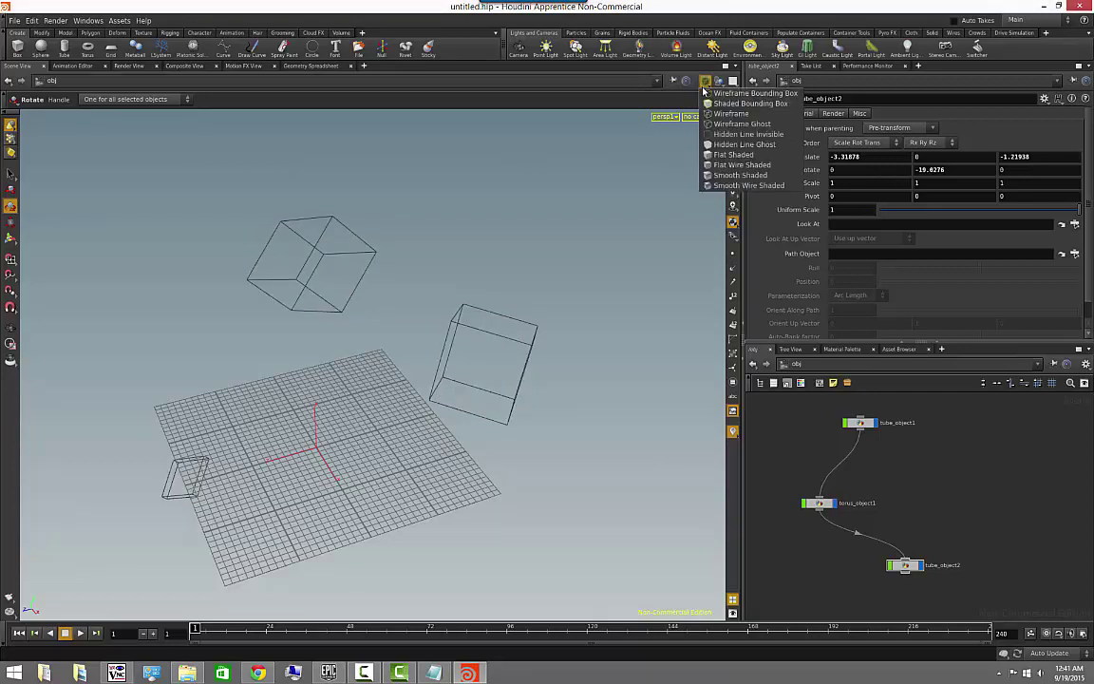
{"action": "left_click", "coordinate": [707, 121]}
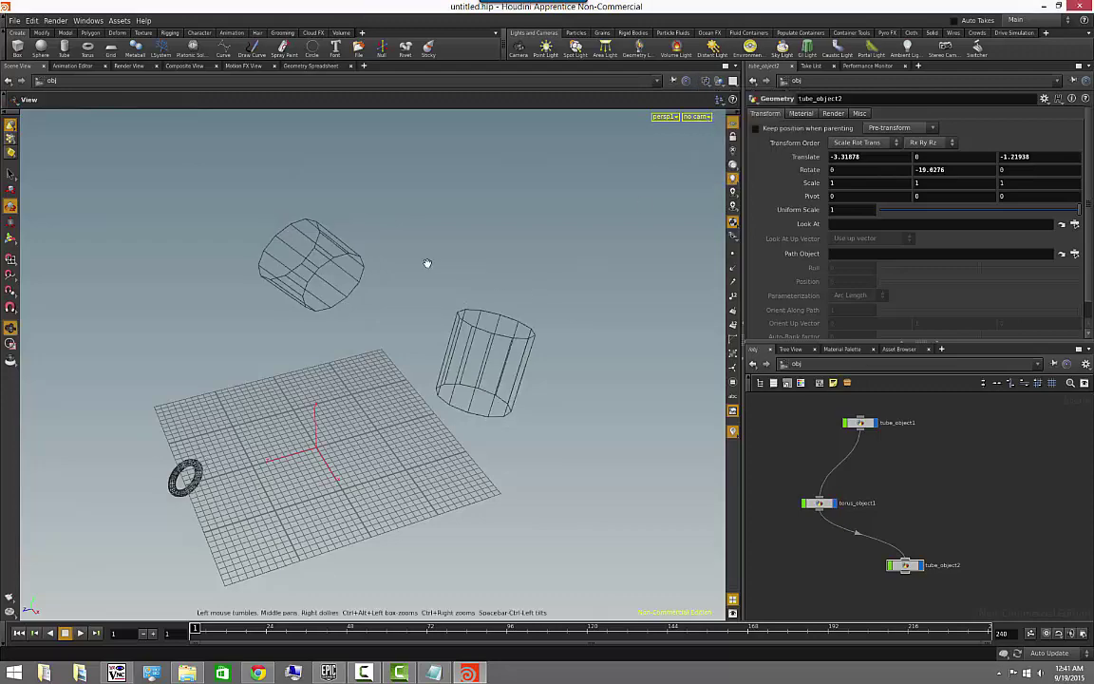
{"action": "left_click_drag", "start_coordinate": [427, 264], "coordinate": [646, 147]}
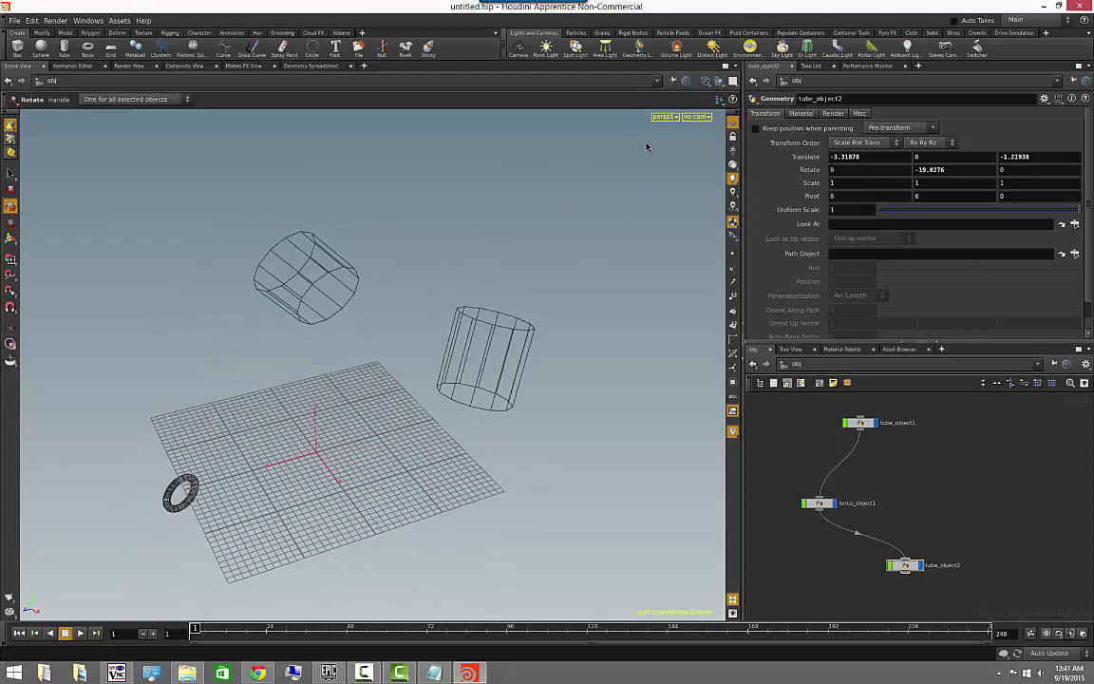
Step: Set the viewport shading to Wireframe Ghost and inspect the objects from a lower angle
{"action": "left_click", "coordinate": [705, 81]}
{"action": "left_click", "coordinate": [724, 126]}
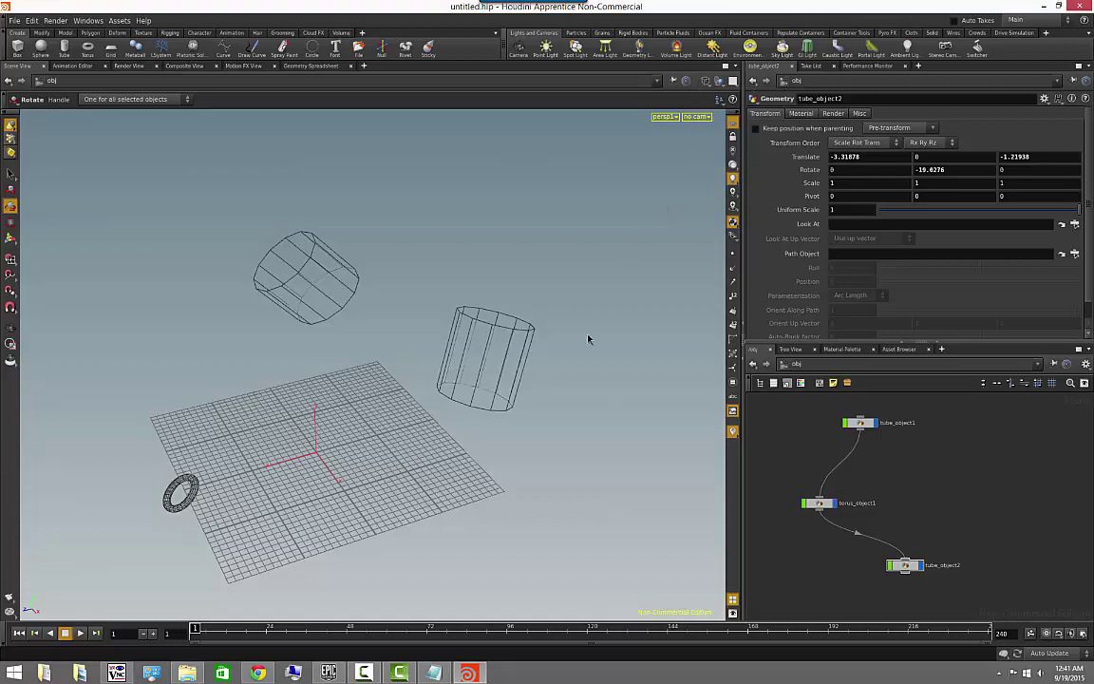
{"action": "key", "text": "Escape"}
{"action": "left_click_drag", "start_coordinate": [587, 339], "coordinate": [662, 232]}
{"action": "key", "text": "r"}
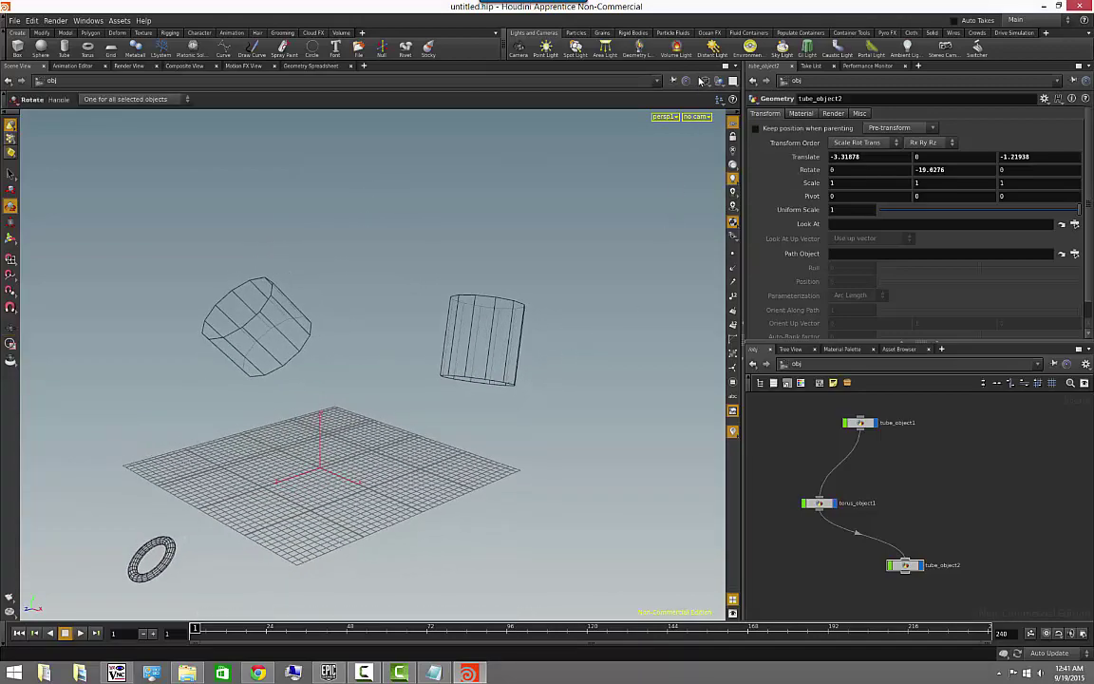
Step: Set the viewport shading to Hidden Line Invisible and inspect the tubes and torus from several angles
{"action": "left_click", "coordinate": [706, 81]}
{"action": "key", "text": "Escape"}
{"action": "key", "text": "Escape"}
{"action": "mouse_move", "coordinate": [615, 261]}
{"action": "left_mouse_down"}
{"action": "mouse_move", "coordinate": [598, 196]}
{"action": "mouse_move", "coordinate": [559, 333]}
{"action": "mouse_move", "coordinate": [564, 302]}
{"action": "mouse_move", "coordinate": [532, 313]}
{"action": "mouse_move", "coordinate": [525, 303]}
{"action": "mouse_move", "coordinate": [543, 288]}
{"action": "mouse_move", "coordinate": [484, 300]}
{"action": "left_mouse_up"}
{"action": "key", "text": "r"}
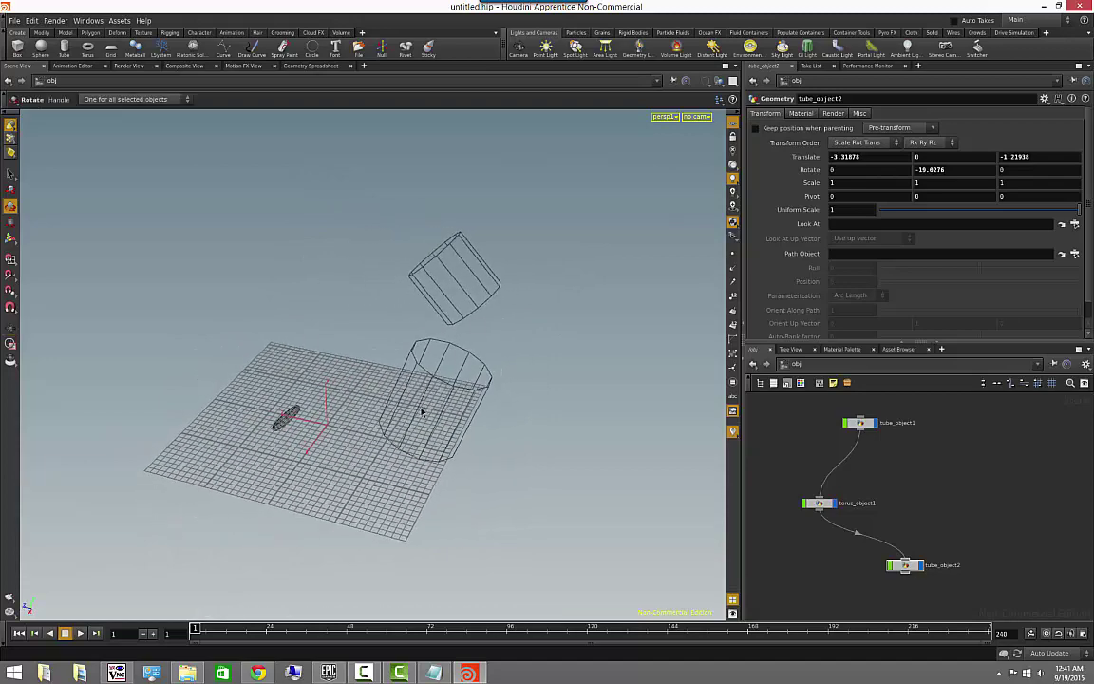
{"action": "left_click_drag", "start_coordinate": [423, 411], "coordinate": [665, 106], "text": "alt"}
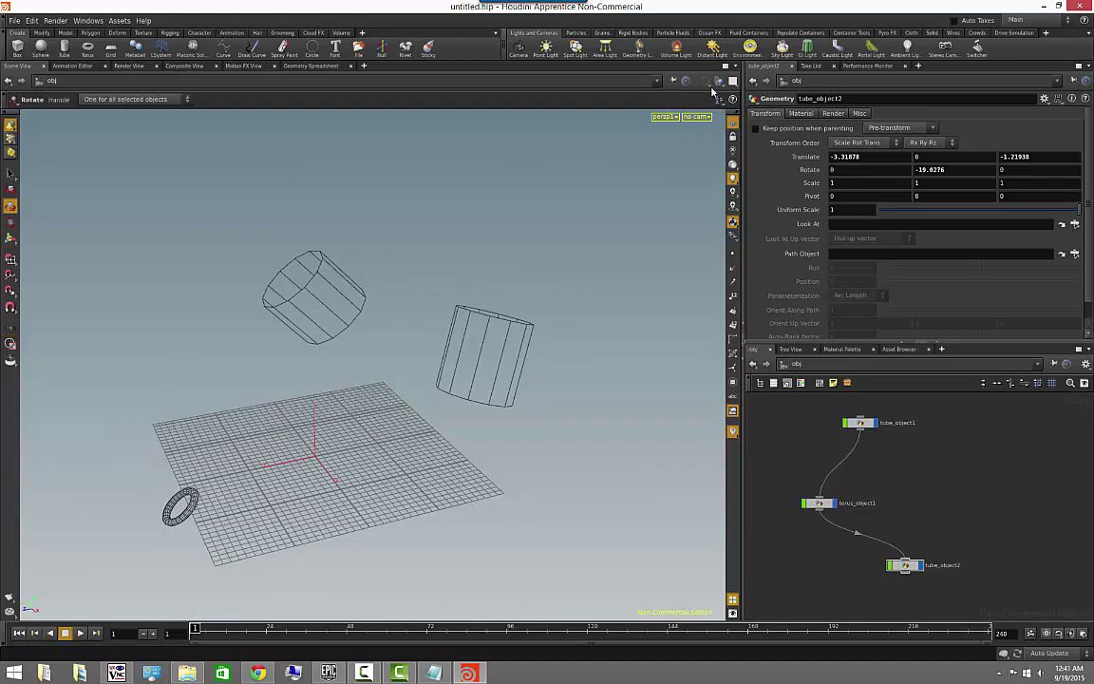
Step: Set the viewport shading to Hidden Line Ghost and inspect the objects from a lower angle
{"action": "left_click", "coordinate": [719, 82]}
{"action": "left_click", "coordinate": [732, 146]}
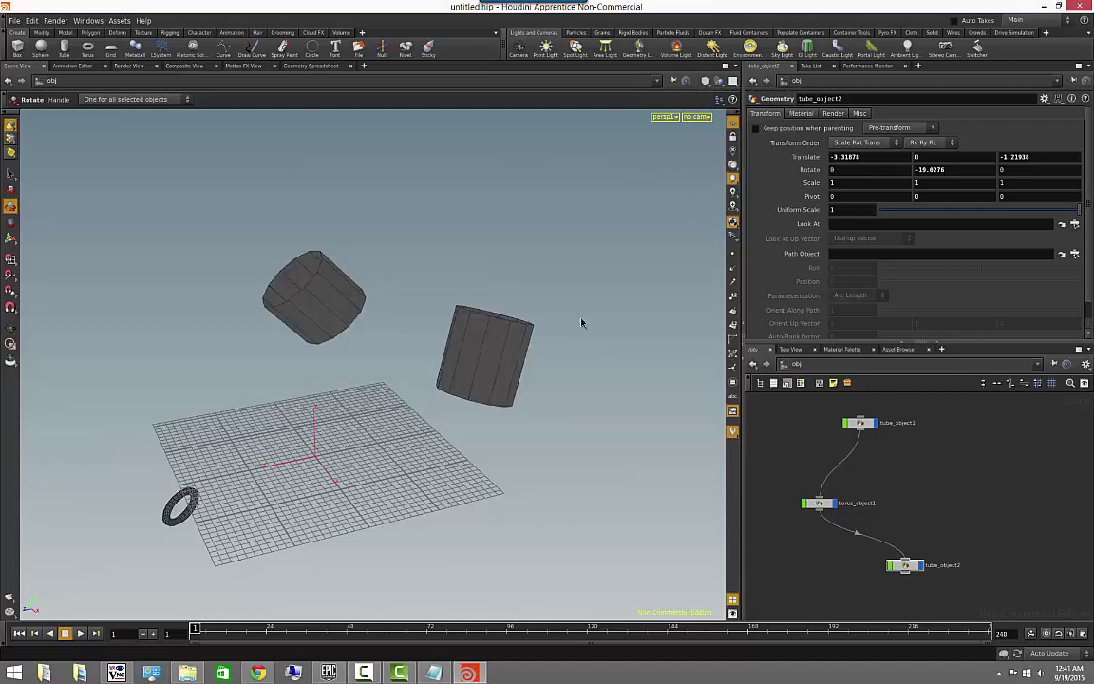
{"action": "key", "text": "Escape"}
{"action": "left_click_drag", "start_coordinate": [583, 323], "coordinate": [608, 257]}
{"action": "left_click", "coordinate": [708, 81]}
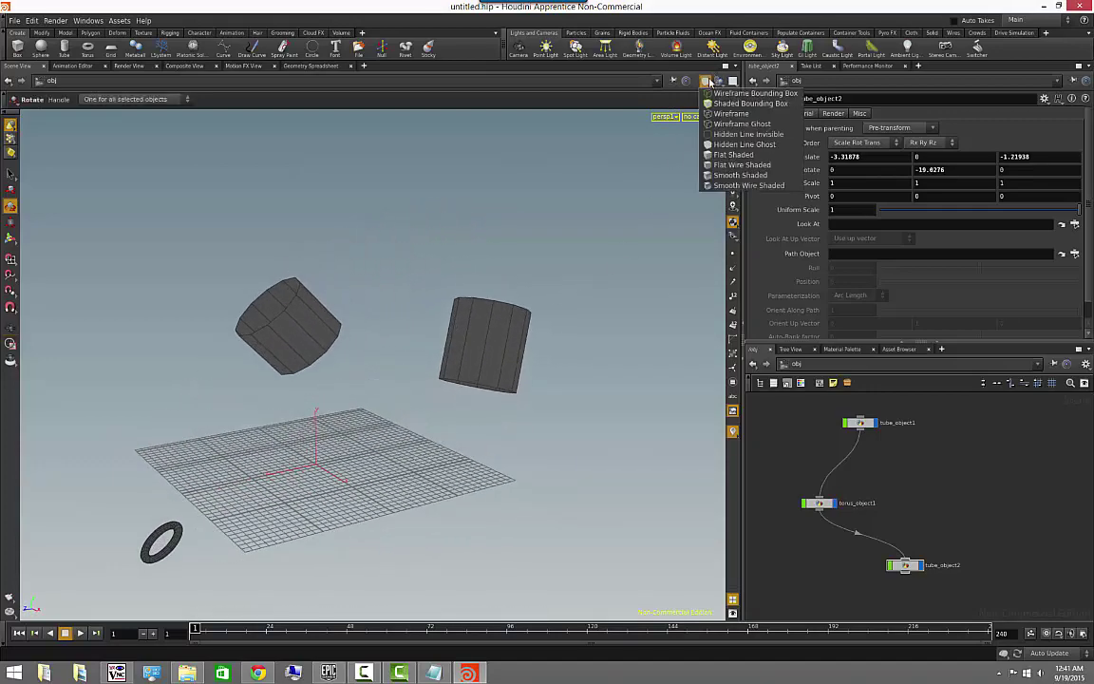
{"action": "left_click", "coordinate": [719, 145]}
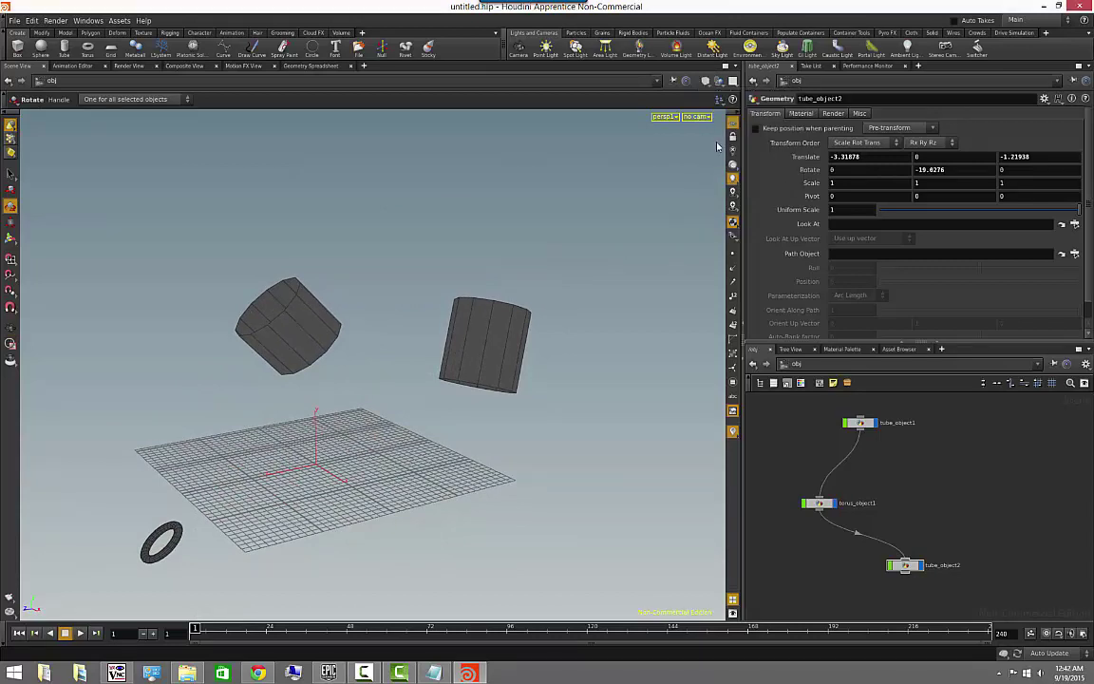
Step: Compare the Flat Shaded and Flat Wire Shaded modes on the two tubes and the torus
{"action": "left_click", "coordinate": [707, 84]}
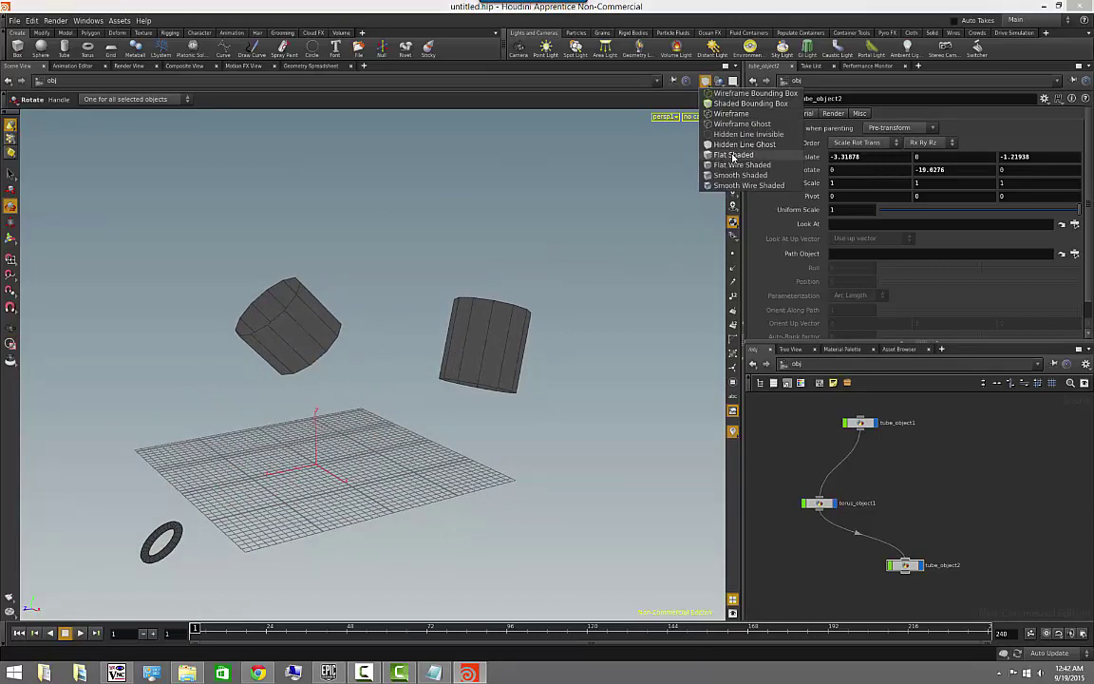
{"action": "left_click", "coordinate": [730, 155]}
{"action": "left_click_drag", "start_coordinate": [604, 268], "coordinate": [658, 171]}
{"action": "key", "text": "r"}
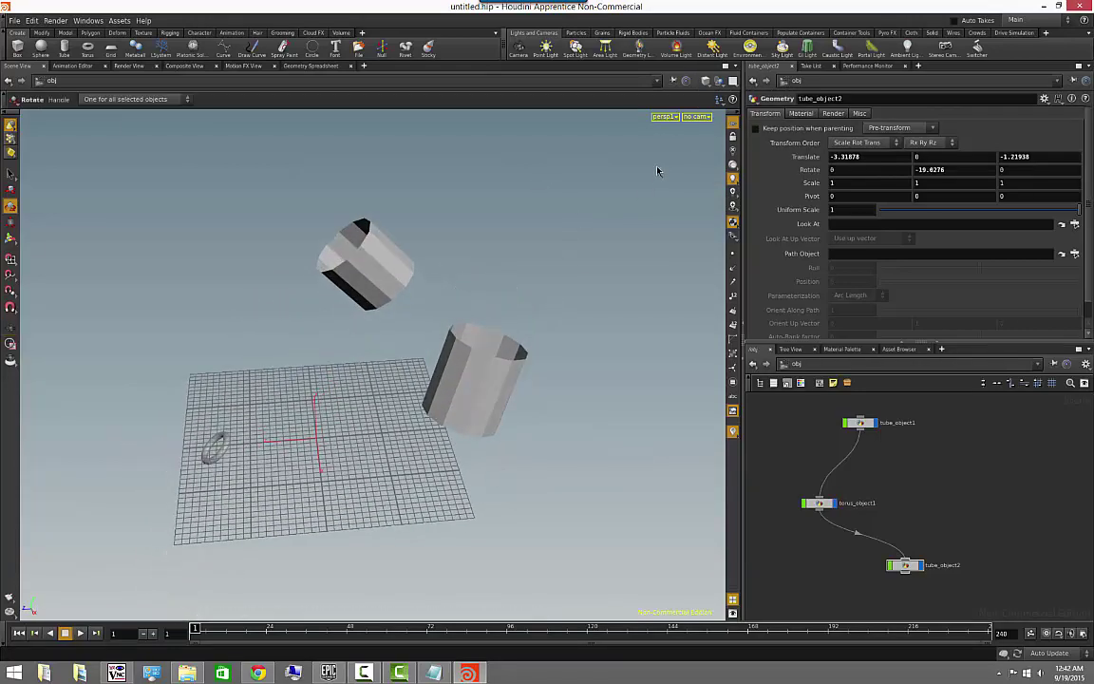
{"action": "left_click", "coordinate": [705, 83]}
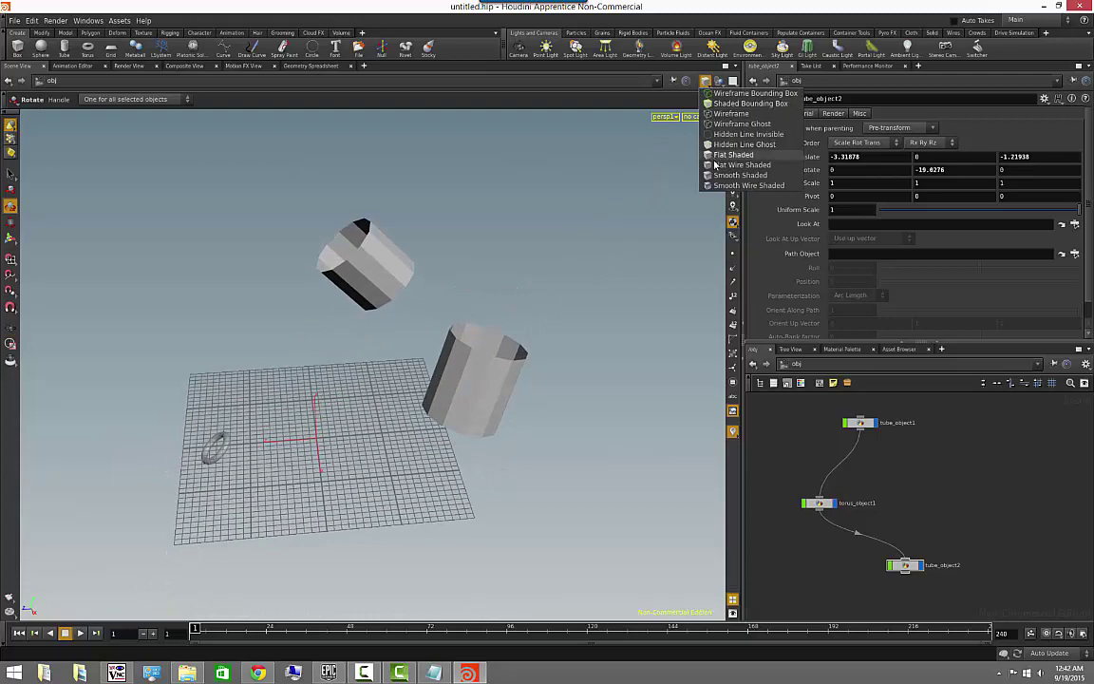
{"action": "left_click", "coordinate": [742, 165]}
{"action": "left_click_drag", "start_coordinate": [539, 327], "coordinate": [627, 247]}
{"action": "key", "text": "r"}
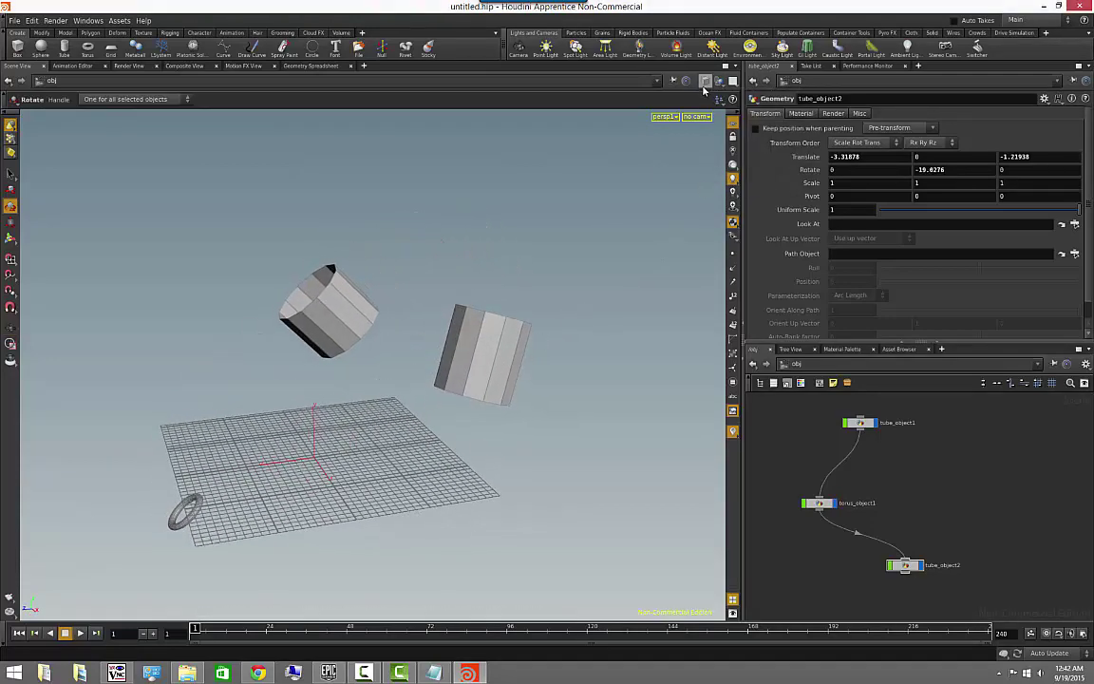
Step: Preview the objects in Smooth Shaded mode, and set the viewport shading to Smooth Wire Shaded
{"action": "left_click", "coordinate": [704, 84]}
{"action": "left_click", "coordinate": [680, 166]}
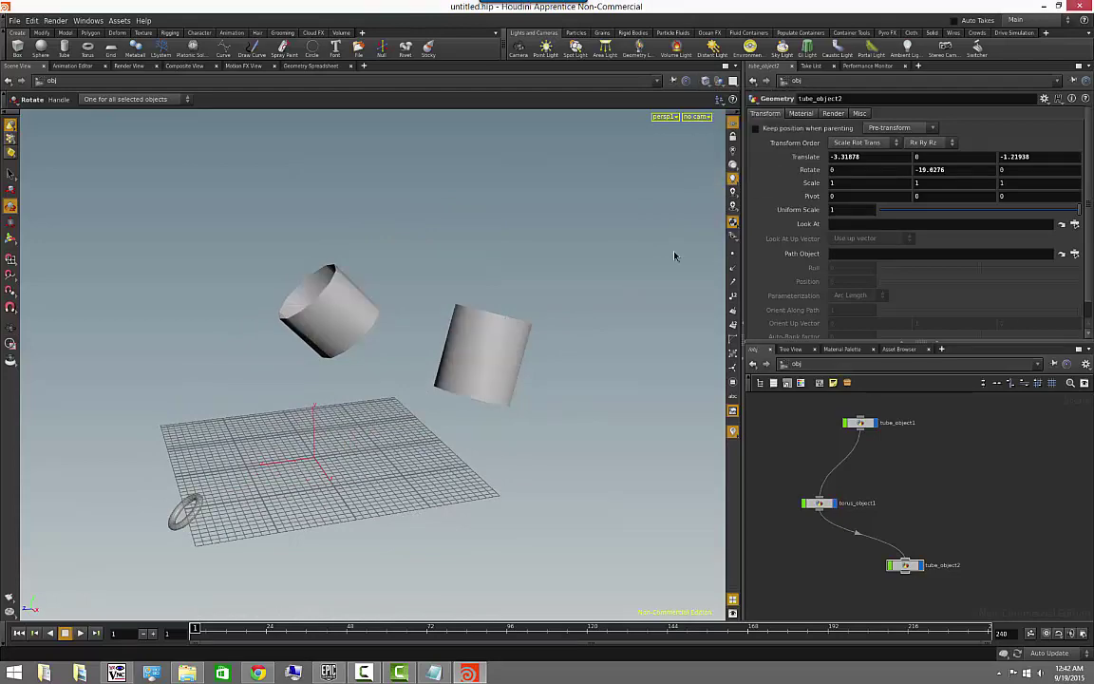
{"action": "mouse_move", "coordinate": [615, 274]}
{"action": "left_mouse_down", "text": "alt"}
{"action": "mouse_move", "coordinate": [581, 263]}
{"action": "mouse_move", "coordinate": [584, 219]}
{"action": "mouse_move", "coordinate": [605, 268]}
{"action": "mouse_move", "coordinate": [595, 274]}
{"action": "mouse_move", "coordinate": [523, 250]}
{"action": "mouse_move", "coordinate": [527, 286]}
{"action": "mouse_move", "coordinate": [579, 300]}
{"action": "mouse_move", "coordinate": [640, 286]}
{"action": "left_mouse_up", "text": "alt"}
{"action": "left_click", "coordinate": [705, 86]}
{"action": "left_click", "coordinate": [715, 187]}
{"action": "key", "text": "r"}
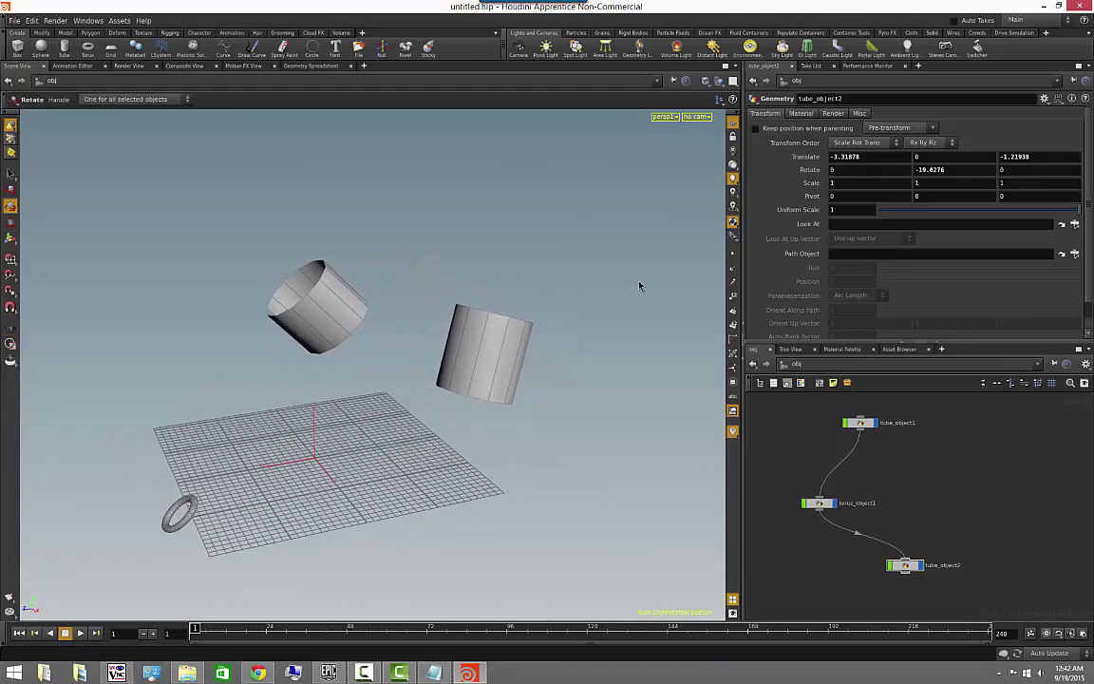
Step: Toggle the viewport to wireframe and back to shaded, and inspect the objects from a higher angle
{"action": "key", "text": "w"}
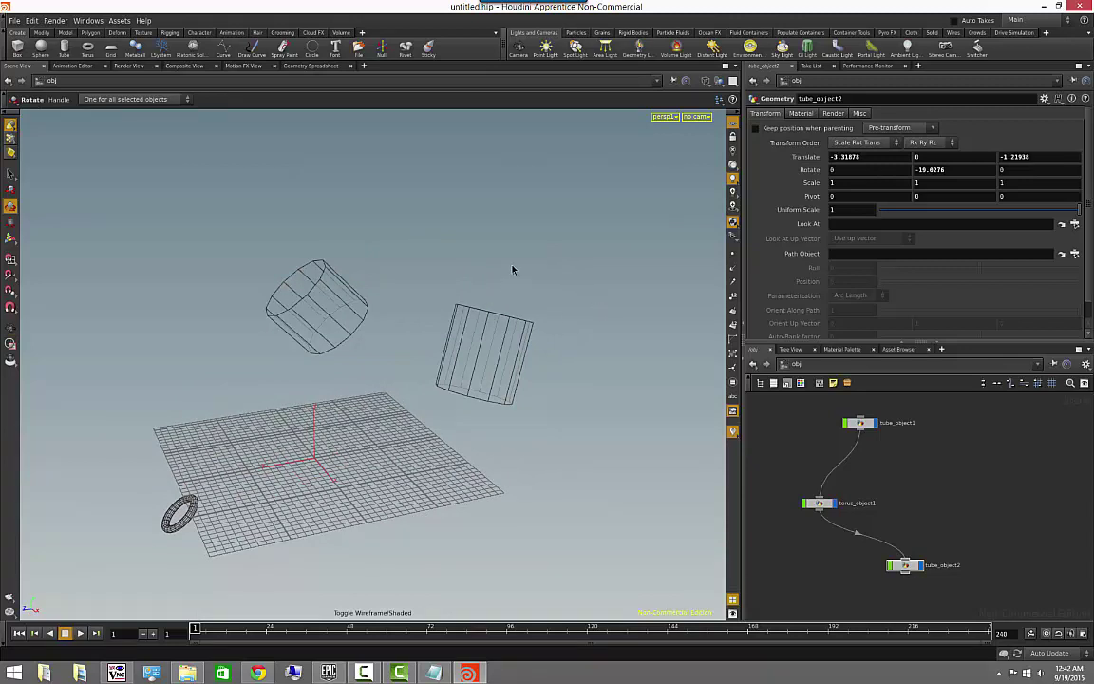
{"action": "key", "text": "w"}
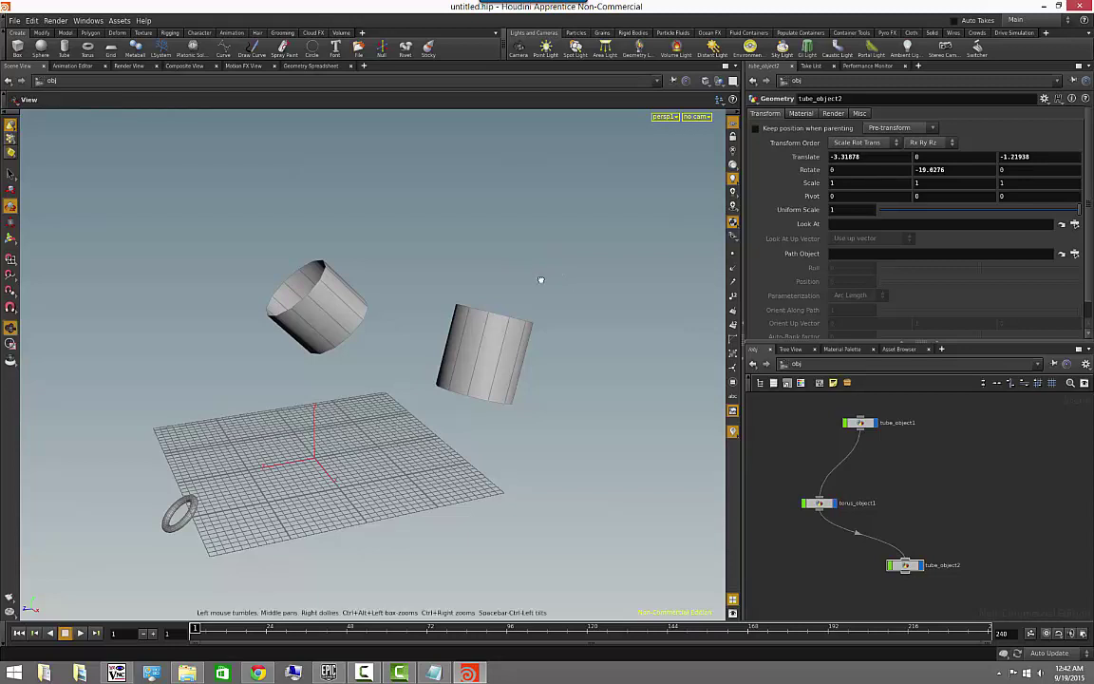
{"action": "left_click_drag", "start_coordinate": [537, 277], "coordinate": [527, 291]}
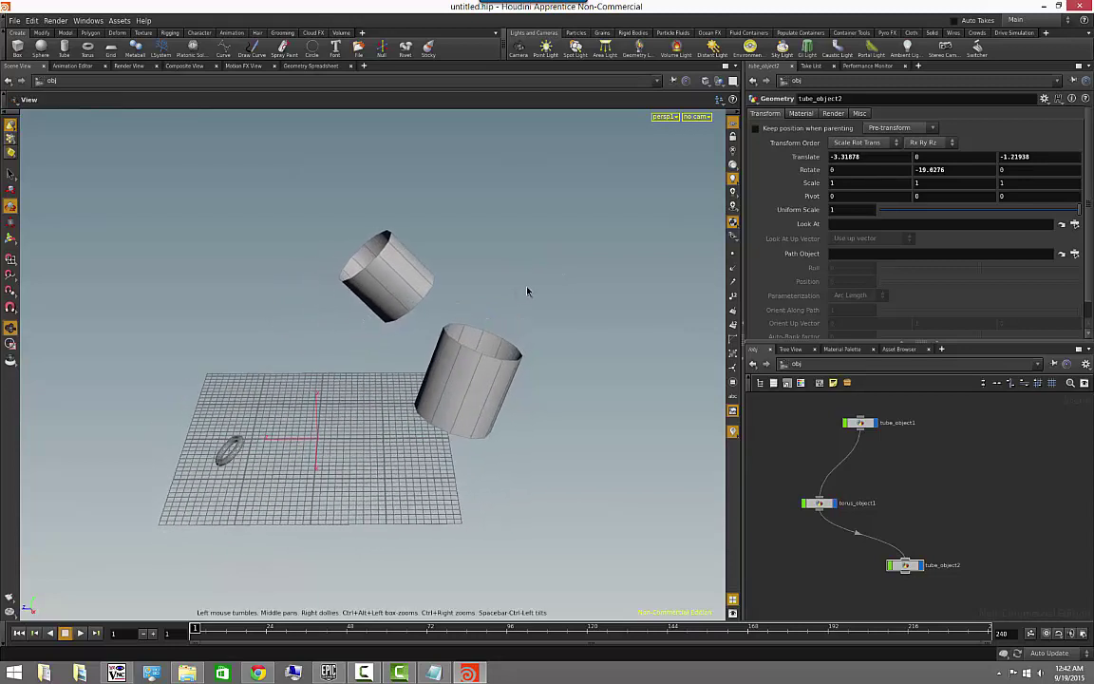
Step: Disable the viewport lighting and hide the reference grid, checking the objects from different angles
{"action": "left_click", "coordinate": [733, 152]}
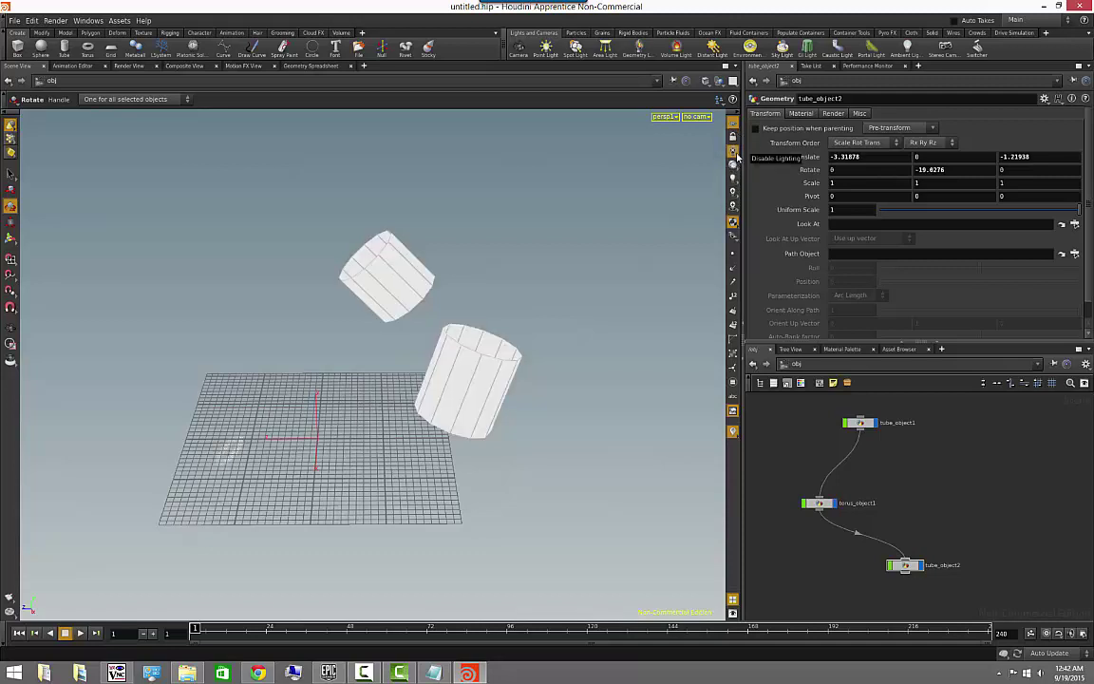
{"action": "mouse_move", "coordinate": [488, 267]}
{"action": "left_mouse_down", "text": "alt"}
{"action": "mouse_move", "coordinate": [521, 321]}
{"action": "mouse_move", "coordinate": [483, 281]}
{"action": "left_mouse_up", "text": "alt"}
{"action": "left_click", "coordinate": [735, 123]}
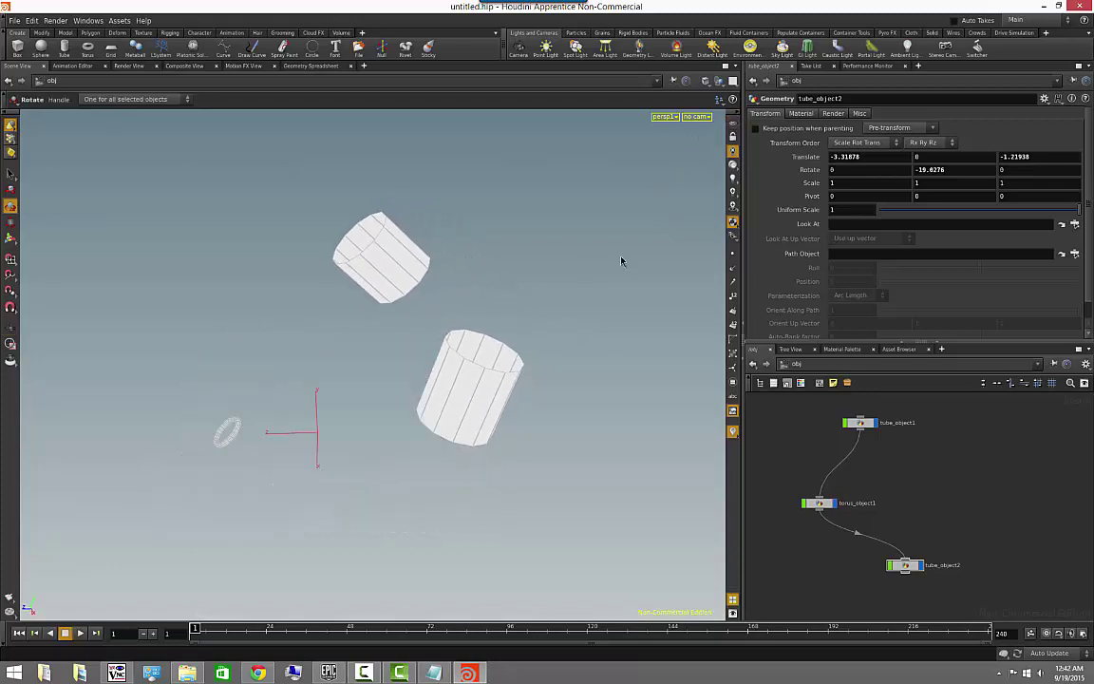
{"action": "left_click_drag", "start_coordinate": [432, 314], "coordinate": [610, 232], "text": "alt"}
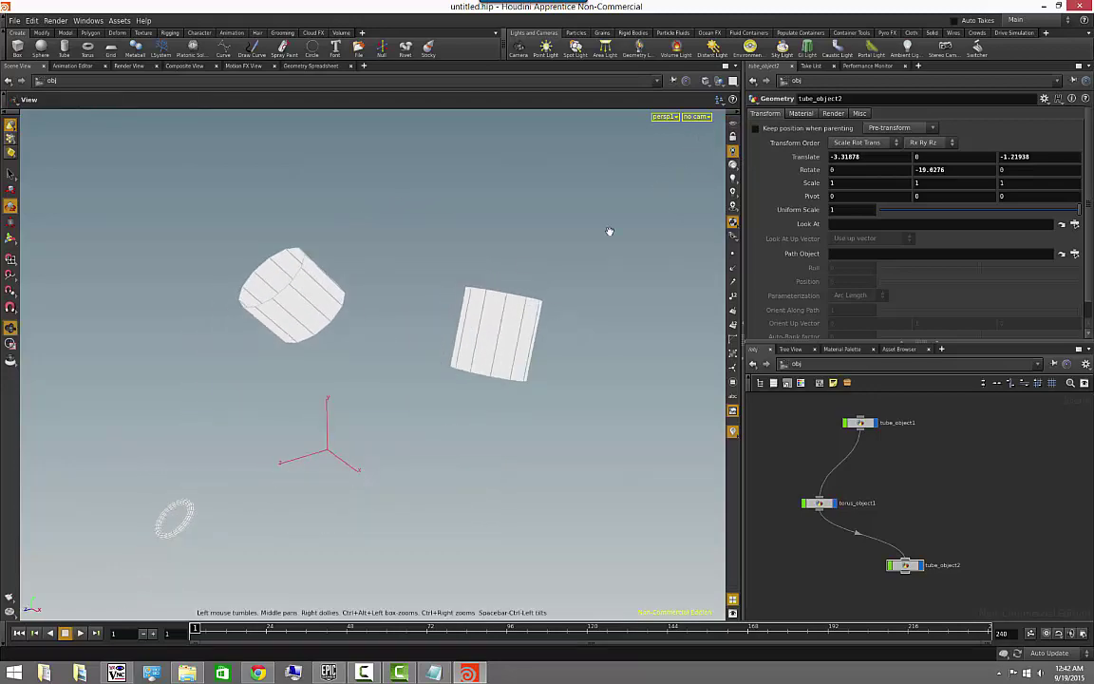
{"action": "key", "text": "r"}
Step: Preview the objects with High Quality Lighting, and return the viewport to normal lighting
{"action": "left_click", "coordinate": [733, 167]}
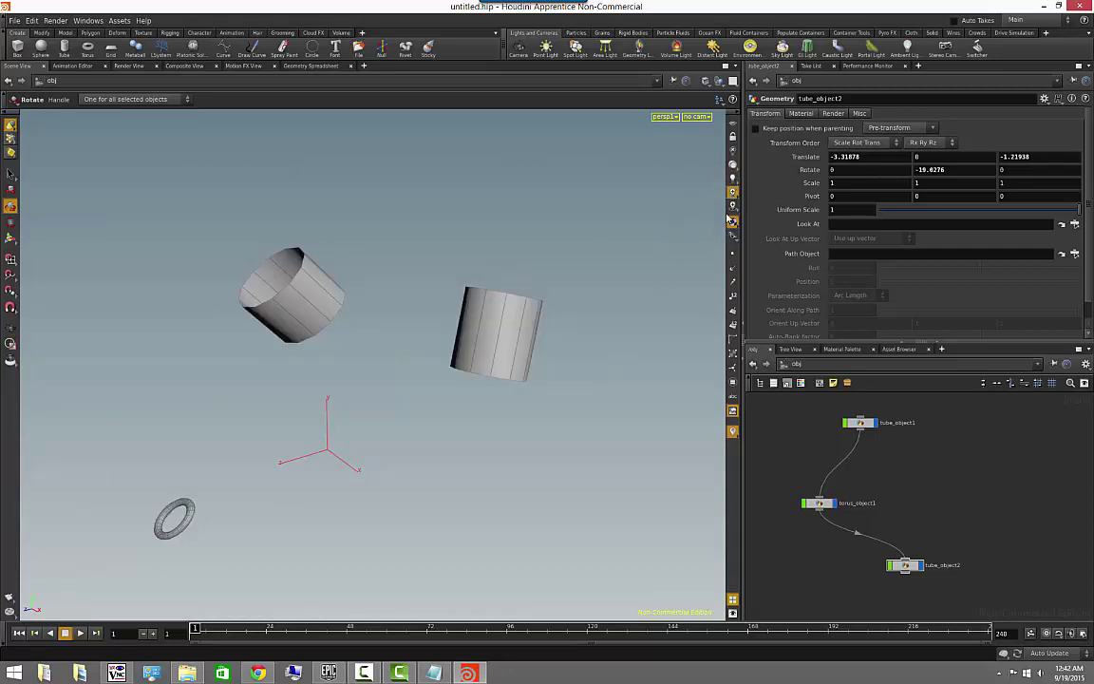
{"action": "key", "text": "Escape"}
{"action": "left_click_drag", "start_coordinate": [685, 274], "coordinate": [618, 315]}
{"action": "key", "text": "r"}
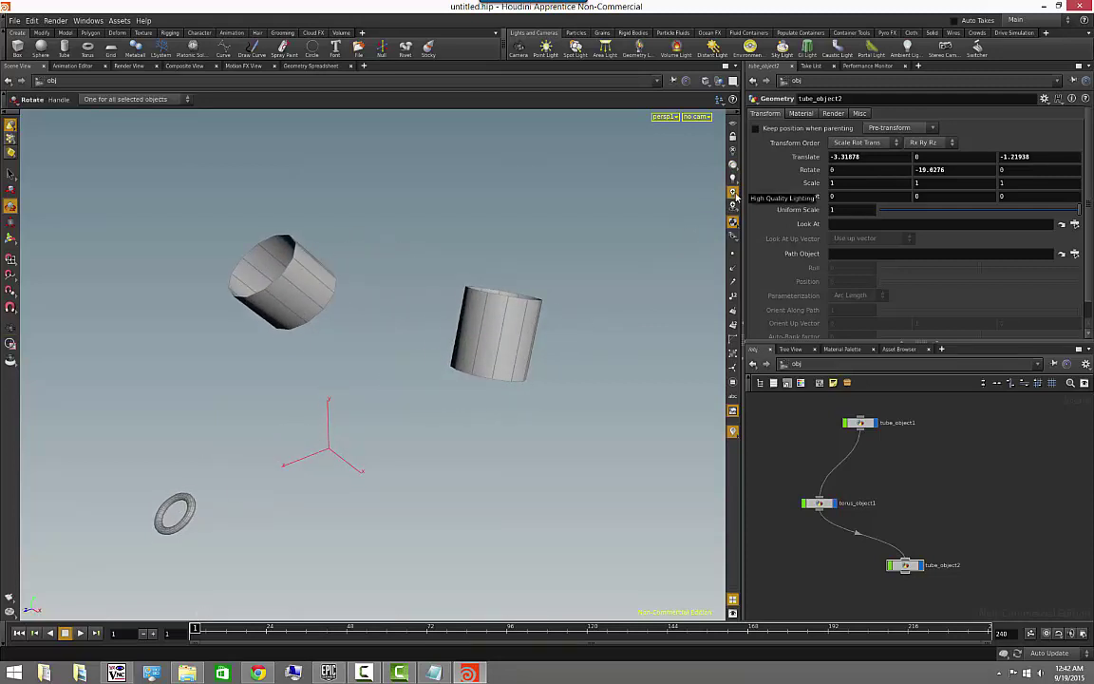
{"action": "mouse_move", "coordinate": [627, 283]}
{"action": "left_mouse_down", "text": "alt"}
{"action": "mouse_move", "coordinate": [555, 286]}
{"action": "mouse_move", "coordinate": [552, 328]}
{"action": "mouse_move", "coordinate": [642, 269]}
{"action": "left_mouse_up", "text": "alt"}
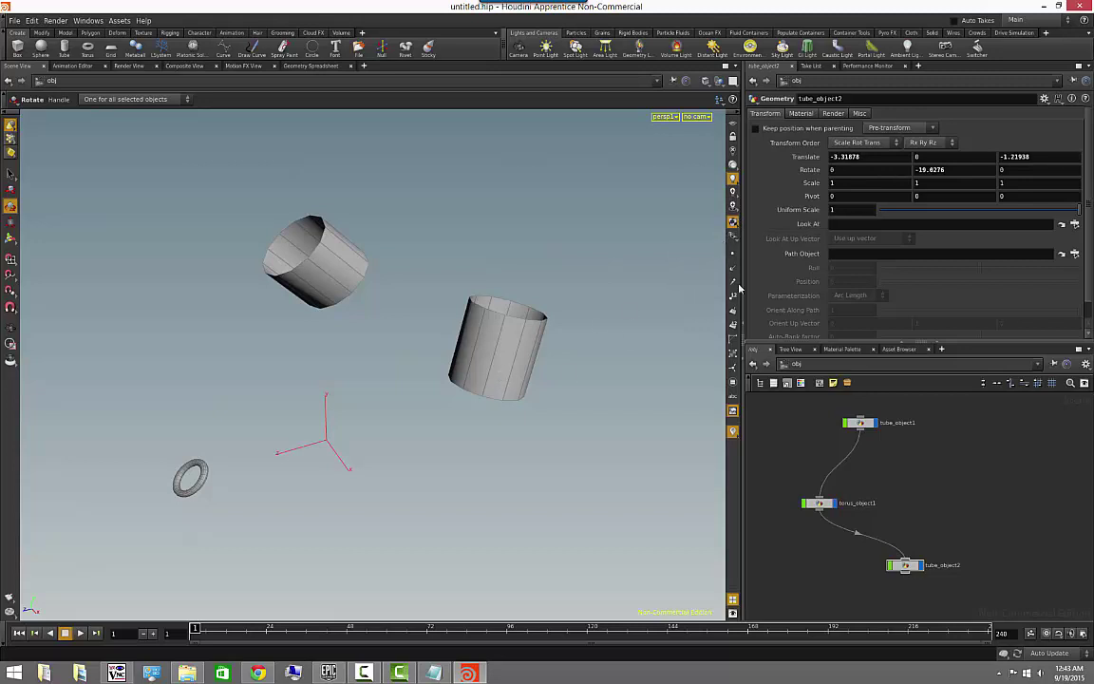
Step: Review the object types that can be shown or hidden in the viewport without changing them
{"action": "left_click", "coordinate": [732, 236]}
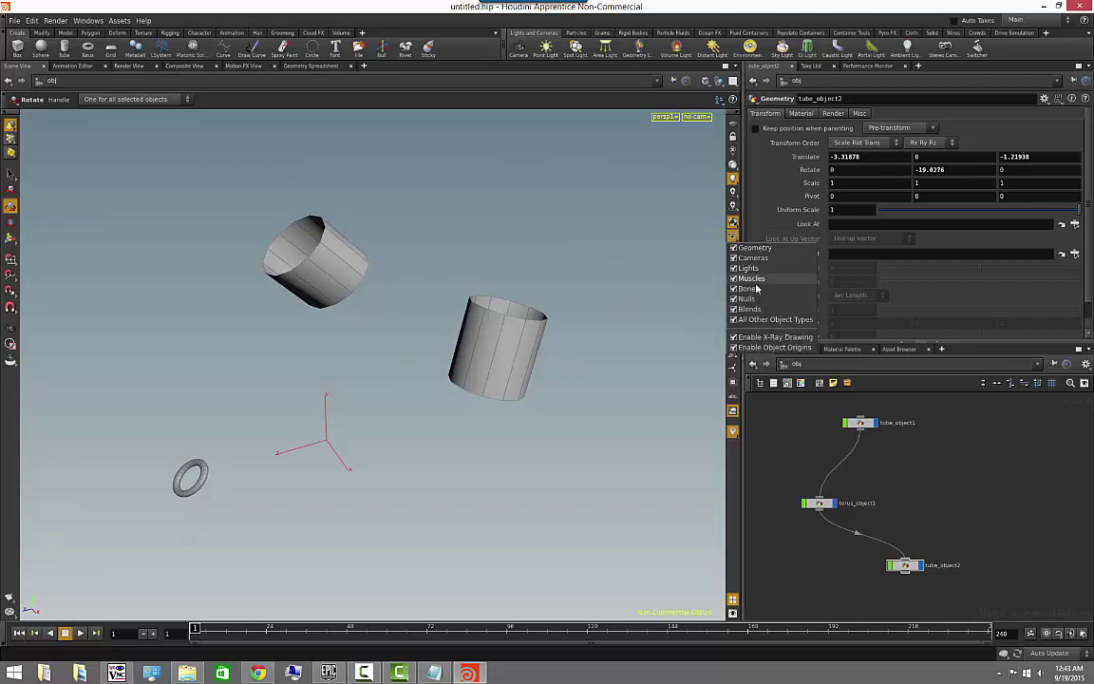
{"action": "left_click", "coordinate": [581, 167]}
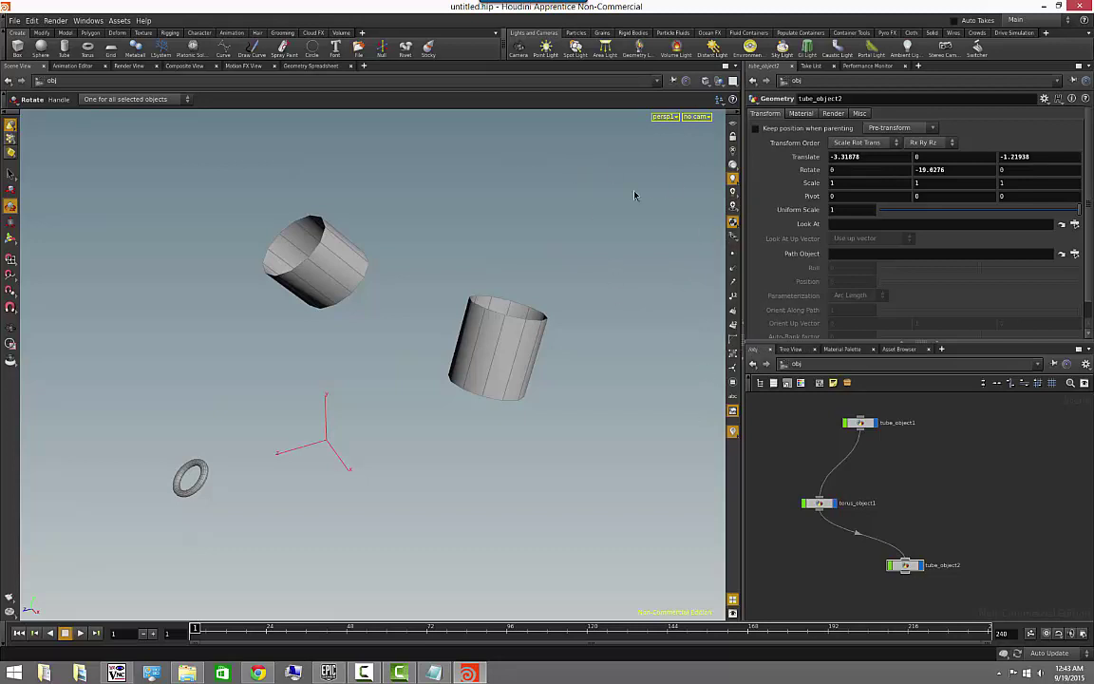
{"action": "left_click_drag", "start_coordinate": [642, 346], "coordinate": [615, 346], "text": "alt"}
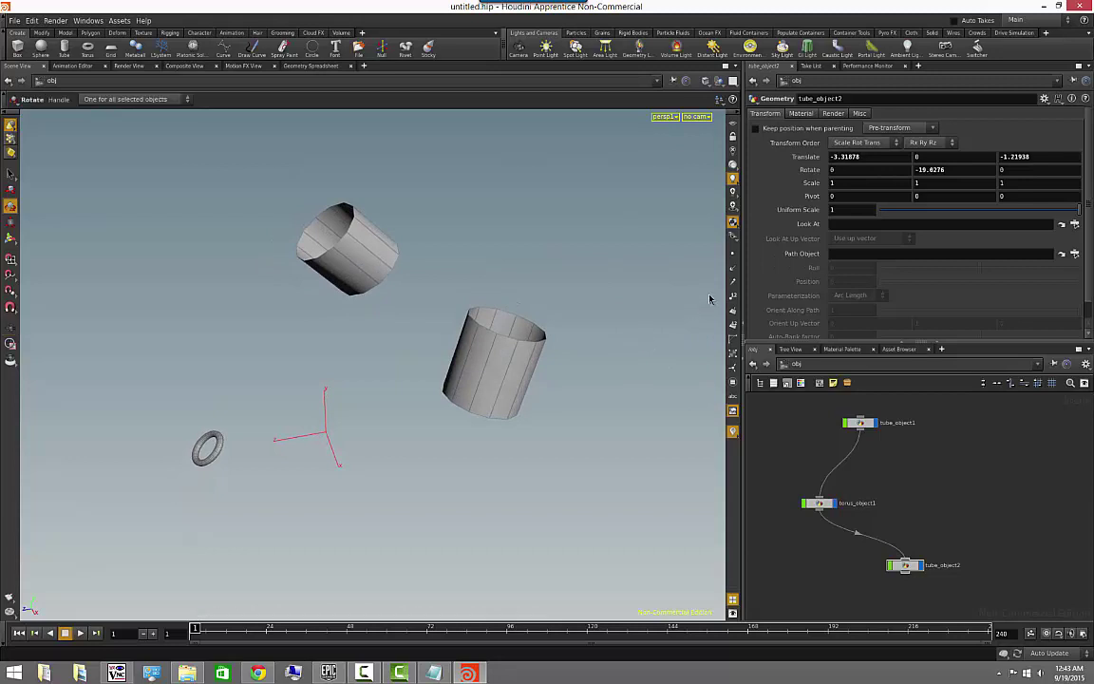
Step: Show the point markers on the objects and inspect them up close on the nearer tube
{"action": "left_click", "coordinate": [733, 256]}
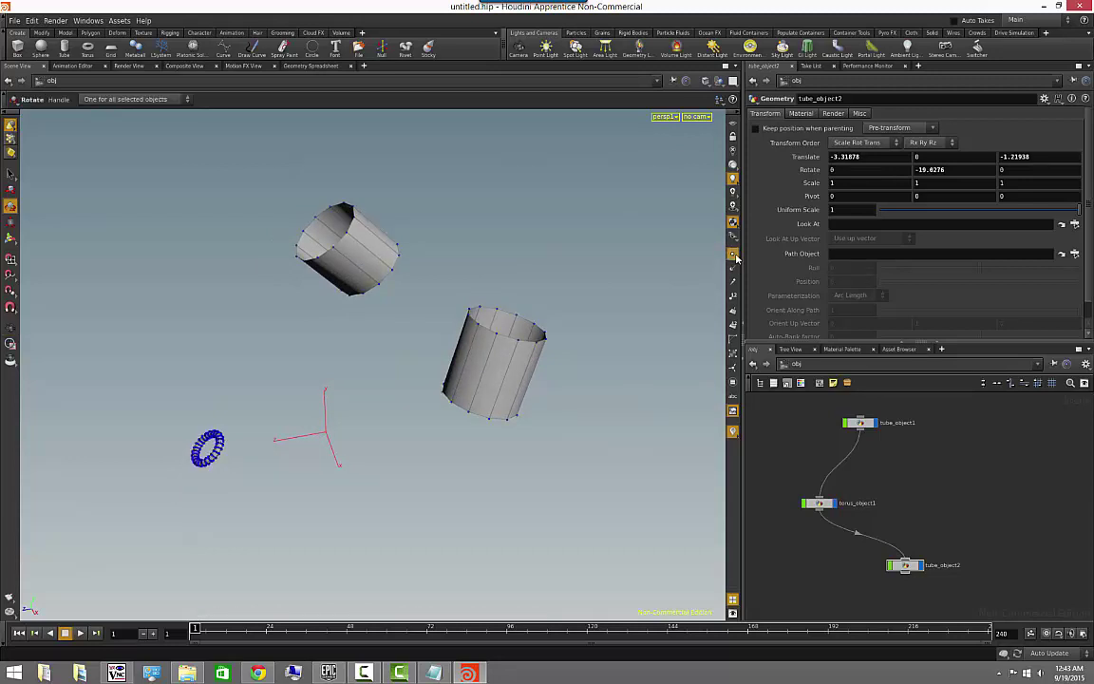
{"action": "key", "text": "Escape"}
{"action": "left_click_drag", "start_coordinate": [625, 355], "coordinate": [508, 303]}
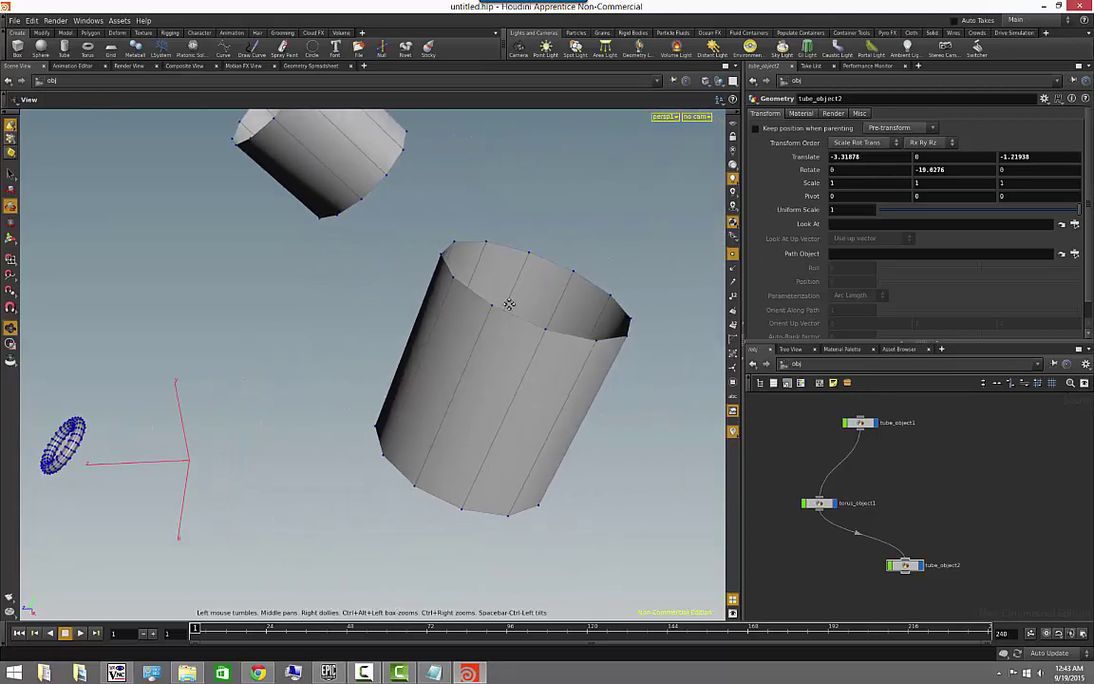
{"action": "key", "text": "r"}
Step: Show the point normals, inspect them on the tubes and torus, and hide them again
{"action": "left_click", "coordinate": [734, 270]}
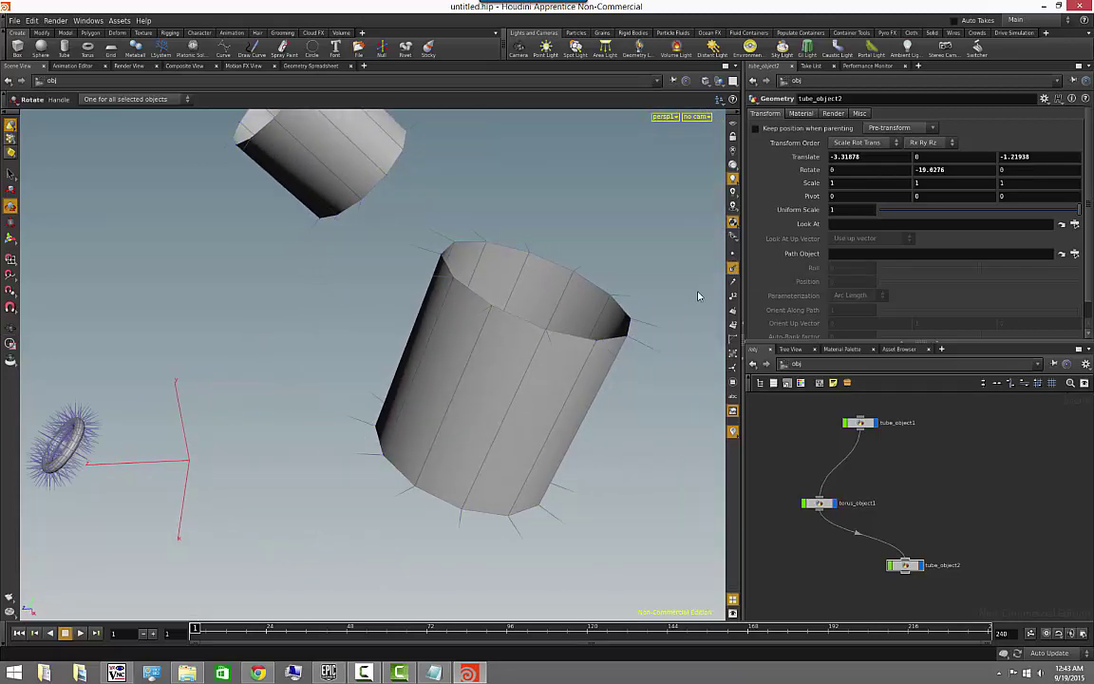
{"action": "key", "text": "Escape"}
{"action": "left_click_drag", "start_coordinate": [527, 384], "coordinate": [488, 395]}
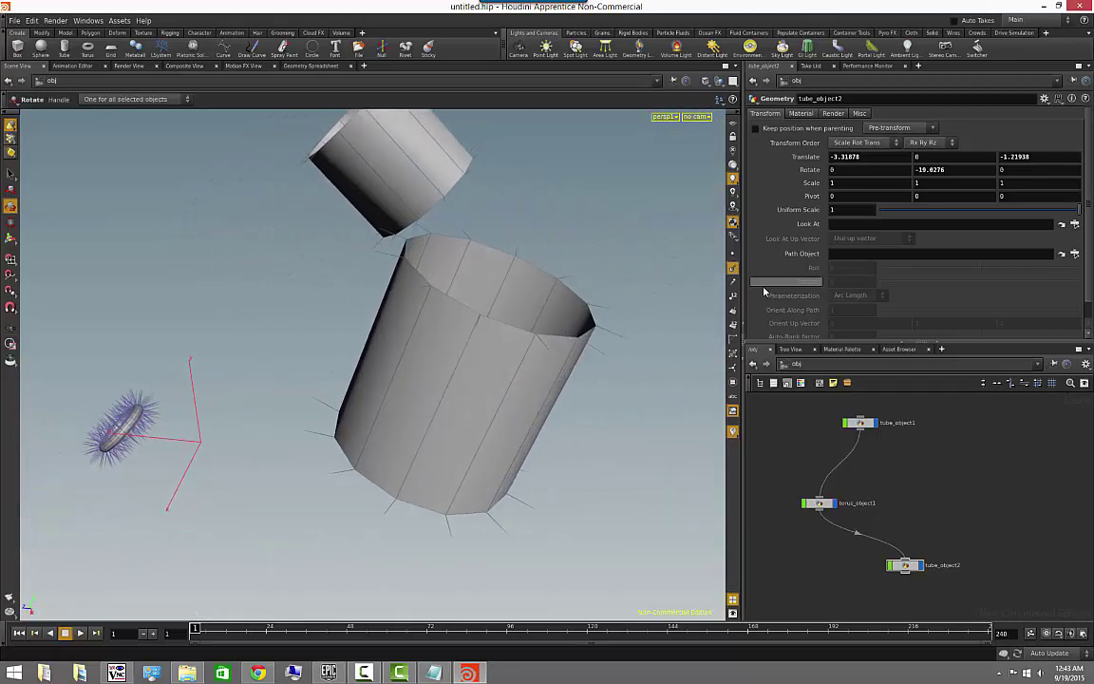
{"action": "left_click", "coordinate": [735, 271]}
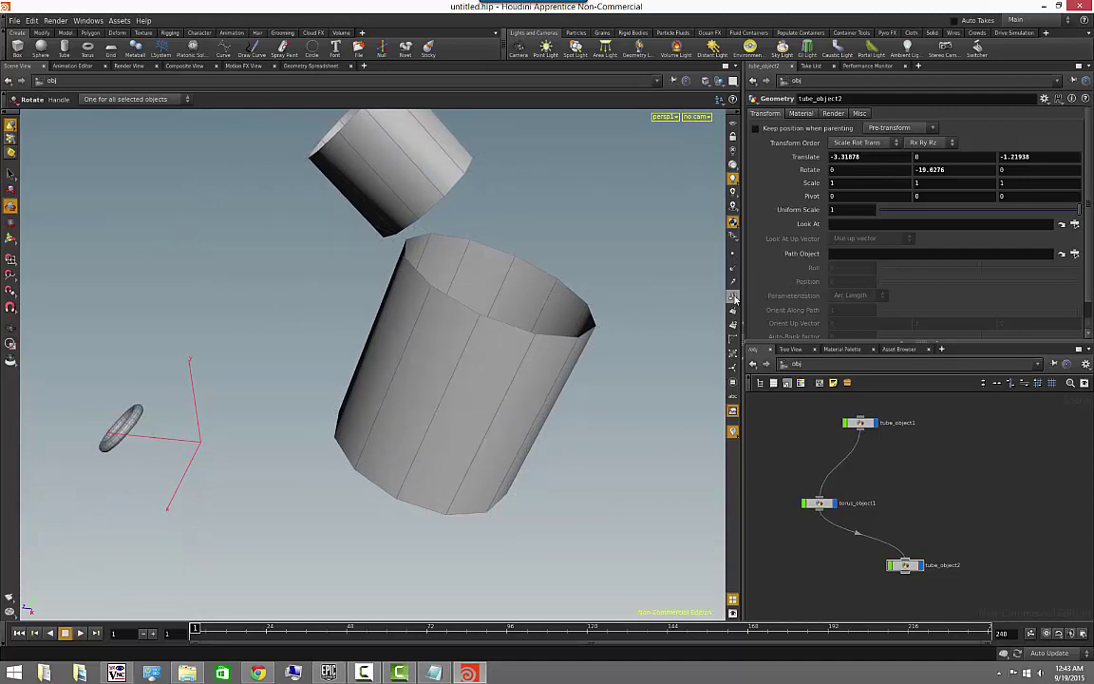
Step: Inspect the point numbers and the primitive normals on the objects, hiding each display again
{"action": "left_click", "coordinate": [733, 297]}
{"action": "left_click_drag", "start_coordinate": [630, 356], "coordinate": [522, 323]}
{"action": "left_click", "coordinate": [733, 298]}
{"action": "left_click", "coordinate": [734, 271]}
{"action": "key", "text": "Escape"}
{"action": "key", "text": "r"}
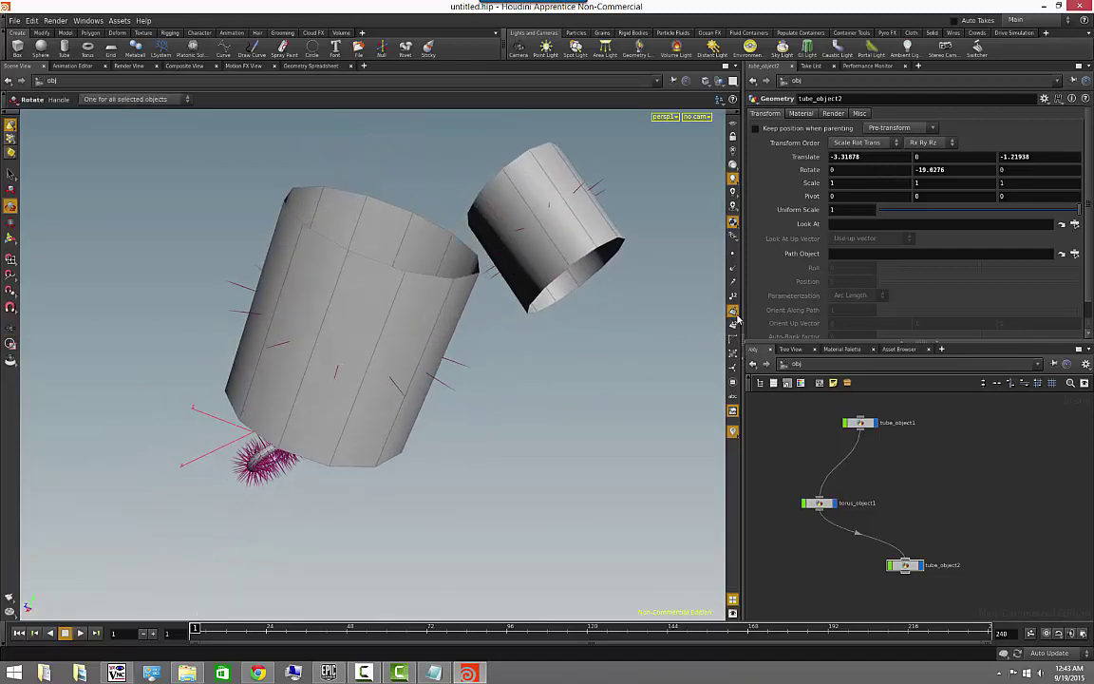
{"action": "left_click", "coordinate": [733, 311]}
Step: Inspect the primitive numbers and the vertex markers on the objects, hiding each display again
{"action": "left_click", "coordinate": [734, 328]}
{"action": "mouse_move", "coordinate": [603, 403]}
{"action": "left_mouse_down", "text": "alt"}
{"action": "mouse_move", "coordinate": [585, 384]}
{"action": "mouse_move", "coordinate": [608, 392]}
{"action": "left_mouse_up", "text": "alt"}
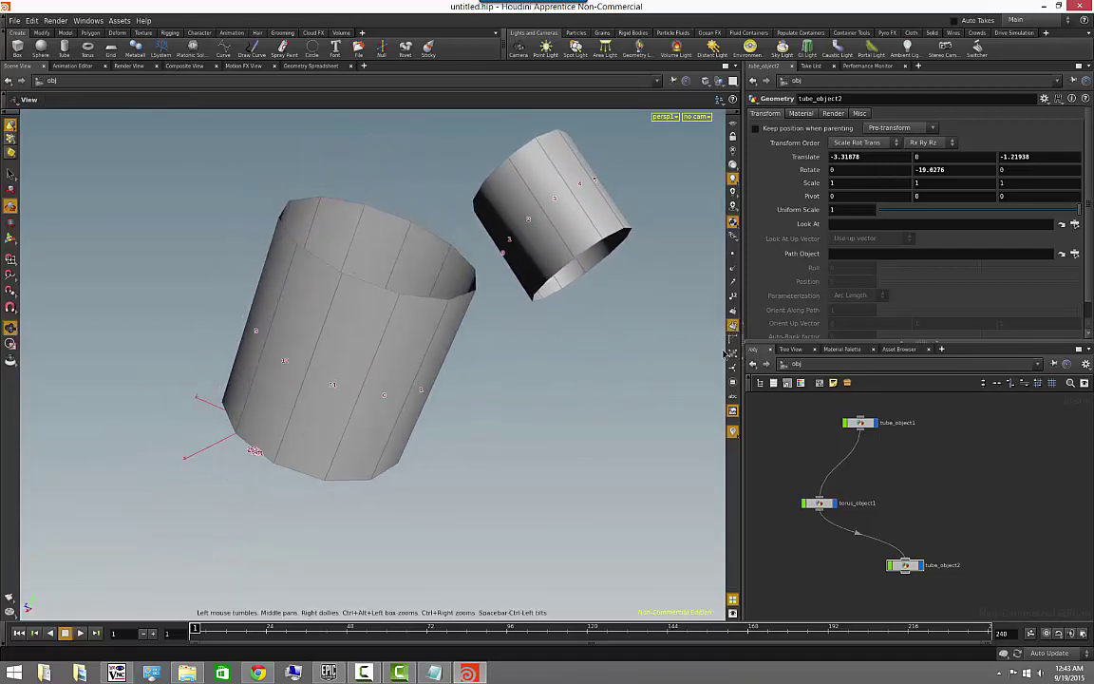
{"action": "left_click", "coordinate": [732, 329]}
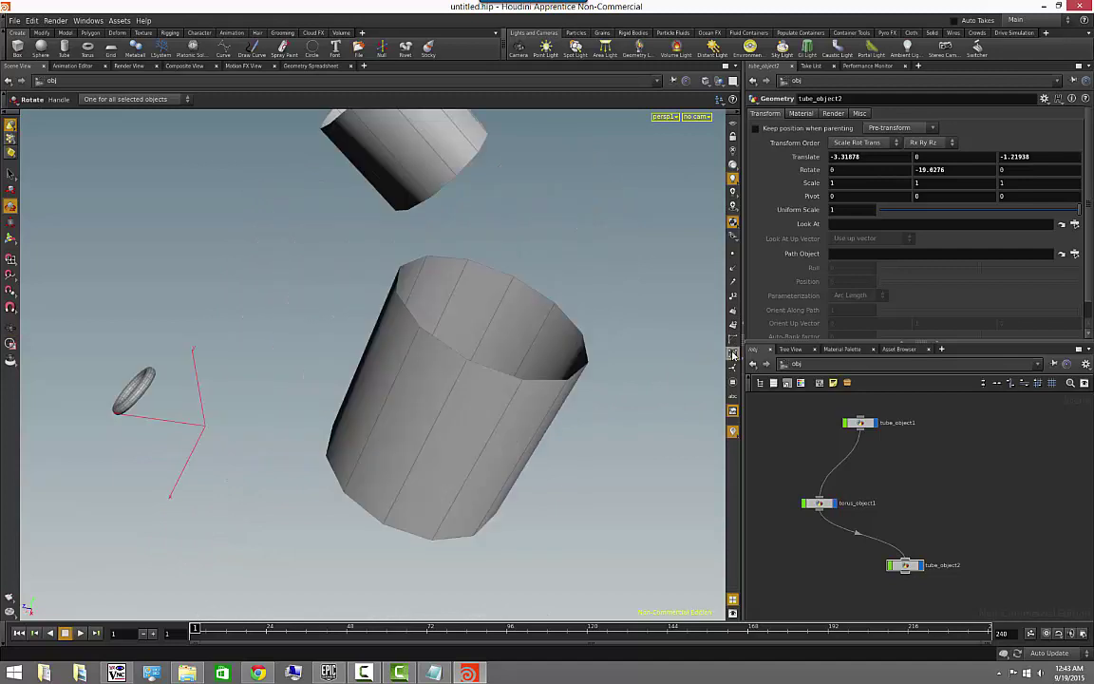
{"action": "left_click", "coordinate": [734, 355]}
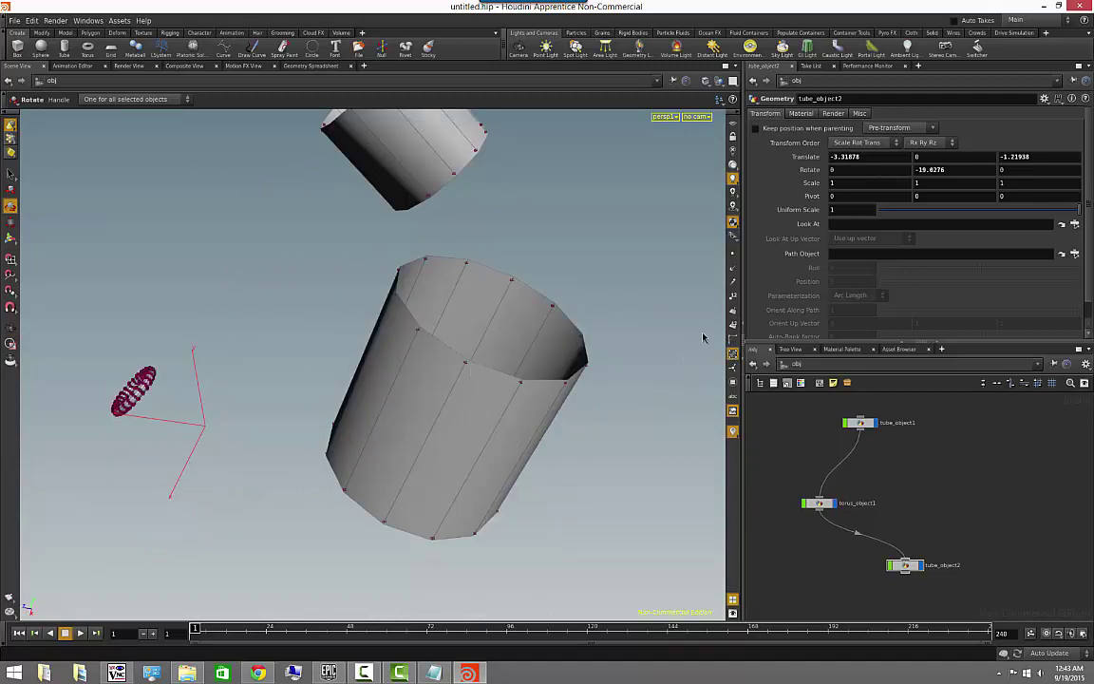
{"action": "left_click", "coordinate": [733, 354]}
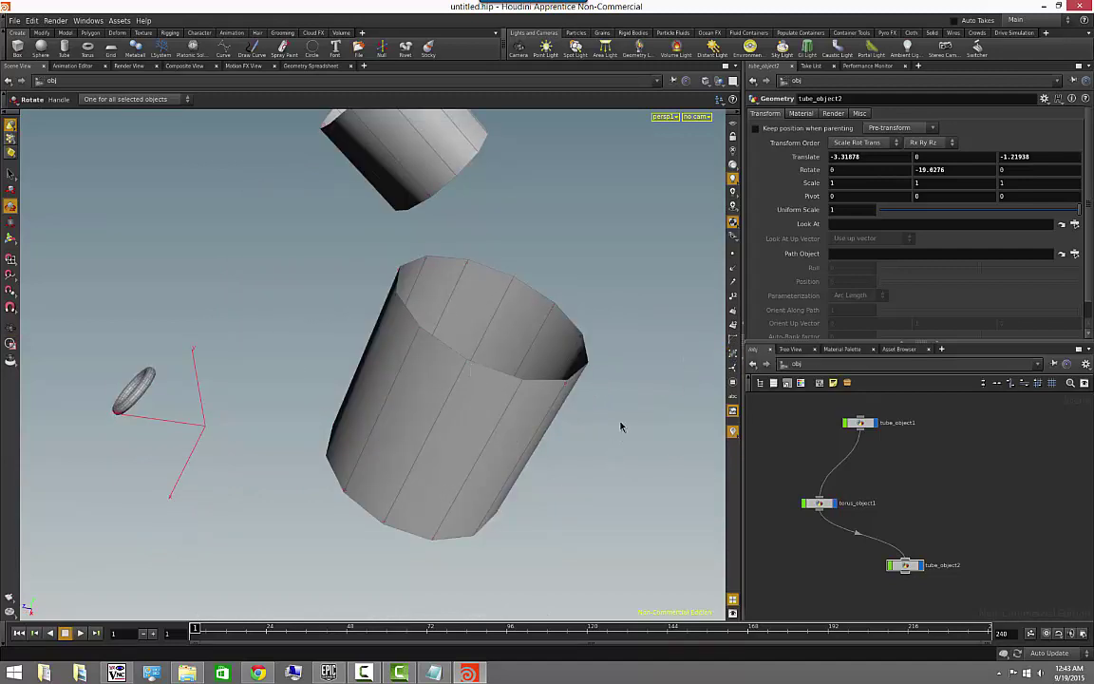
Step: Open the viewport's Display Options
{"action": "left_click_drag", "start_coordinate": [620, 426], "coordinate": [650, 437], "text": "alt"}
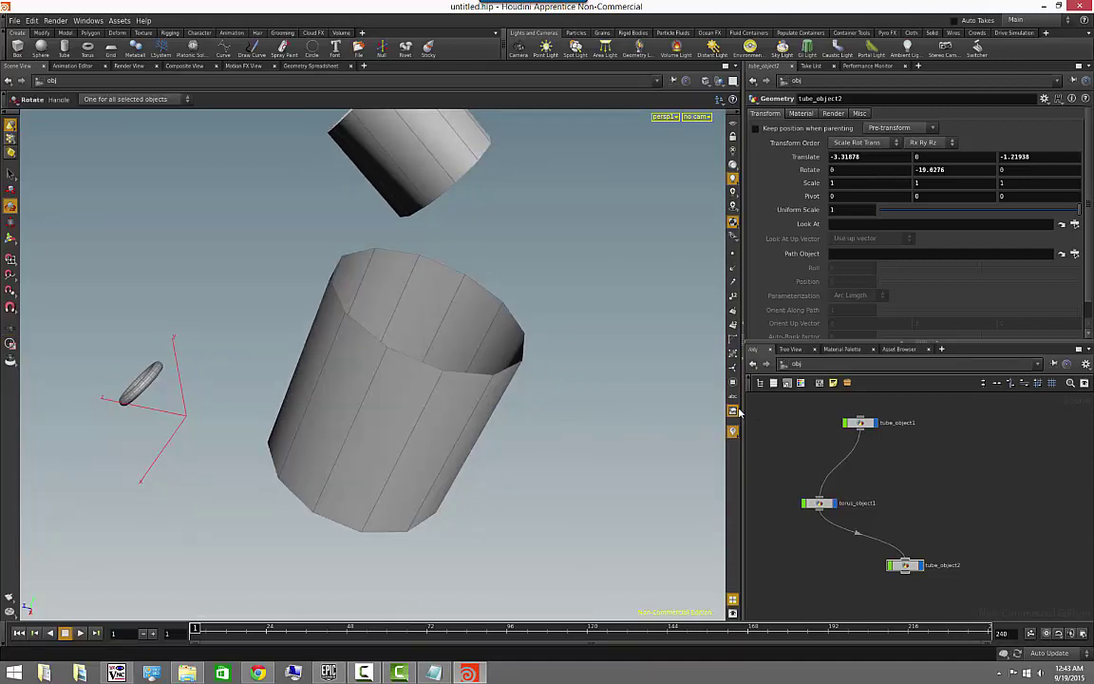
{"action": "left_click_drag", "start_coordinate": [611, 440], "coordinate": [555, 440], "text": "alt"}
{"action": "key", "text": "d"}
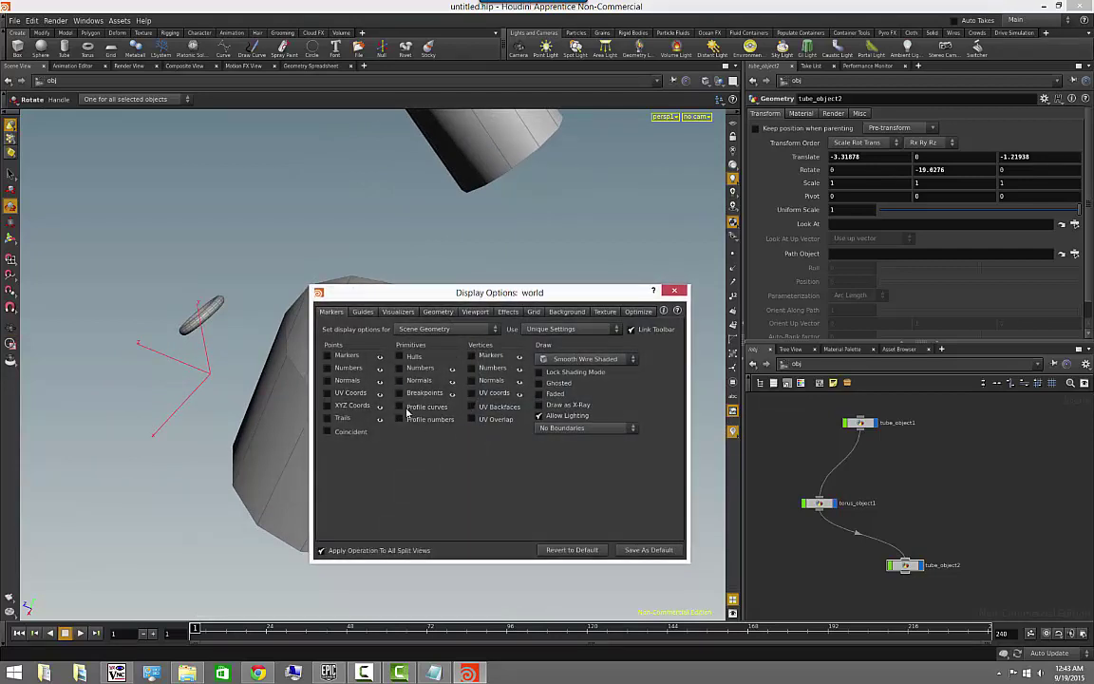
Step: Review the Guides, Visualizers and Geometry display options, then close the Display Options
{"action": "left_click", "coordinate": [362, 312]}
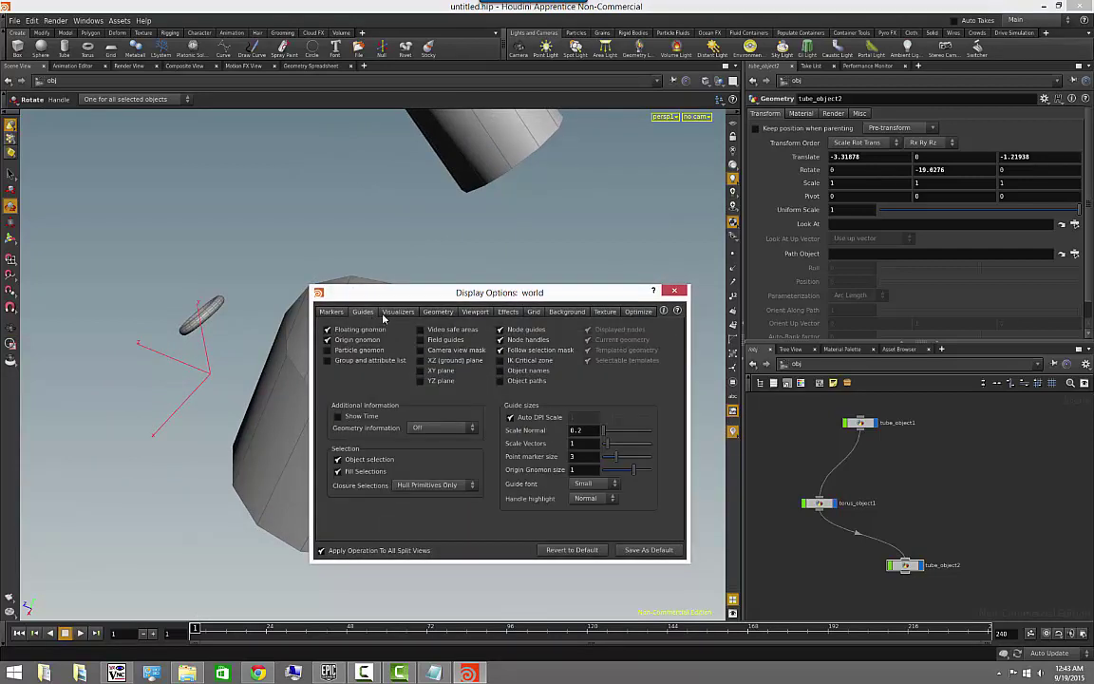
{"action": "left_click", "coordinate": [399, 312]}
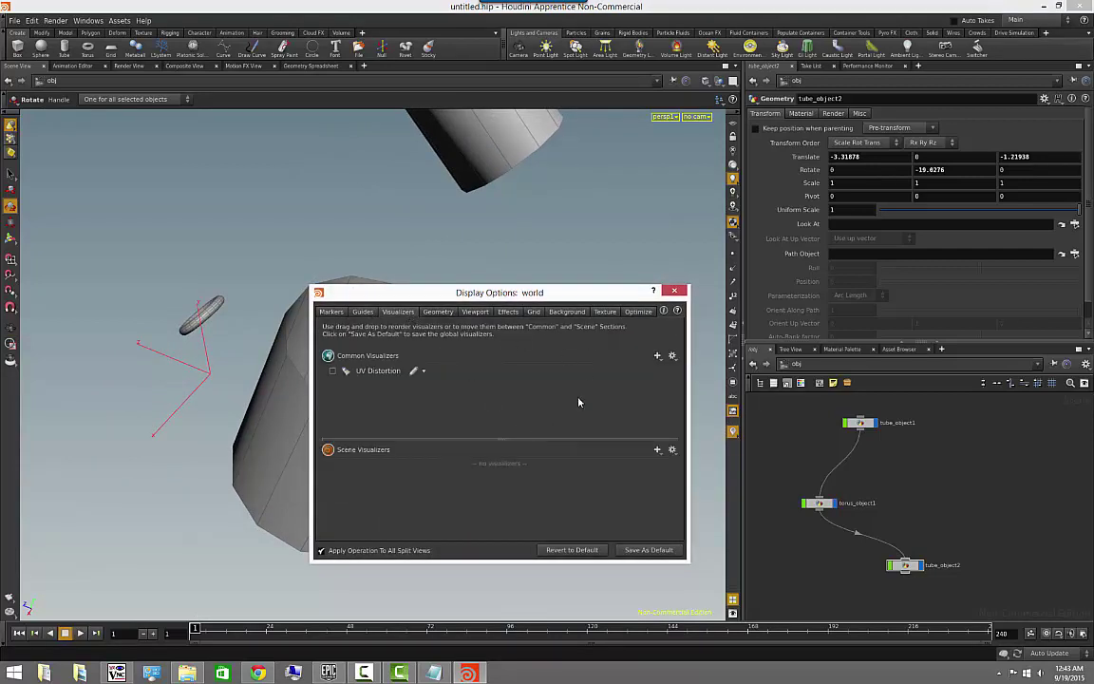
{"action": "left_click", "coordinate": [437, 313]}
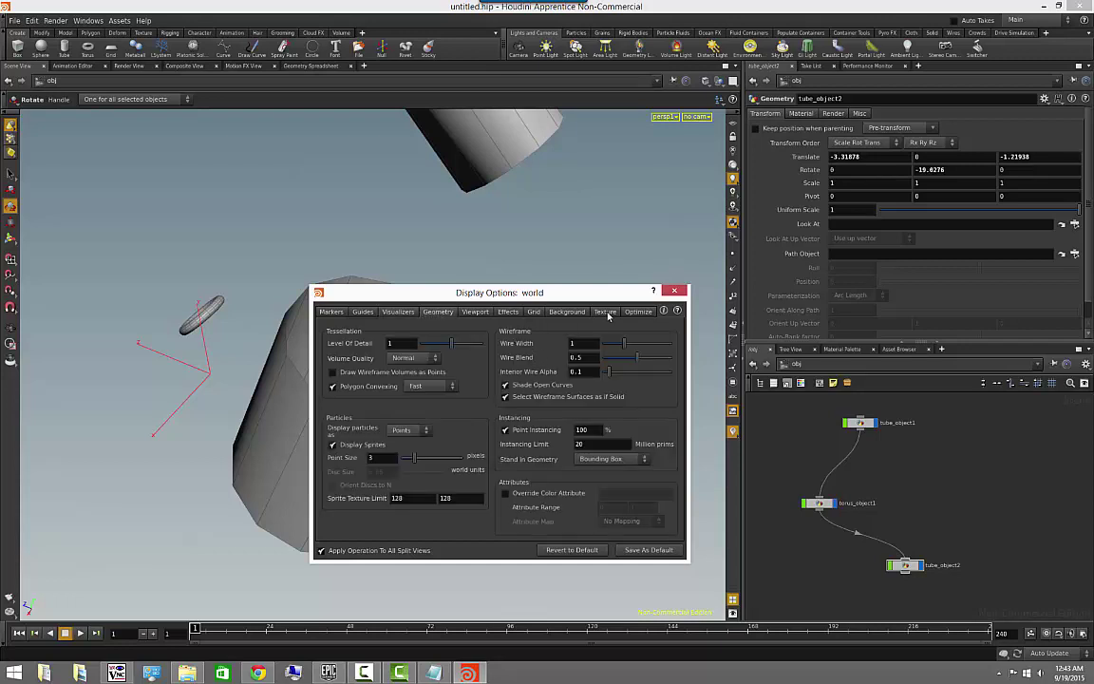
{"action": "left_click", "coordinate": [673, 295]}
{"action": "key", "text": "Escape"}
{"action": "left_click_drag", "start_coordinate": [249, 443], "coordinate": [236, 472]}
{"action": "key", "text": "r"}
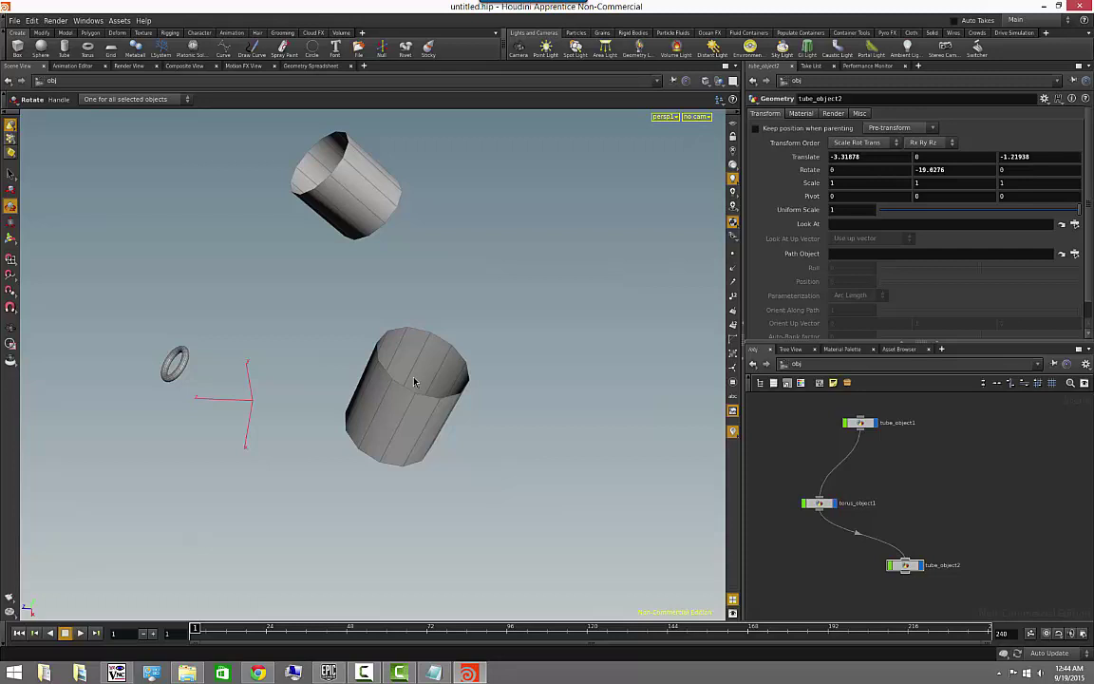
{"action": "left_click_drag", "start_coordinate": [486, 406], "coordinate": [484, 420], "text": "alt"}
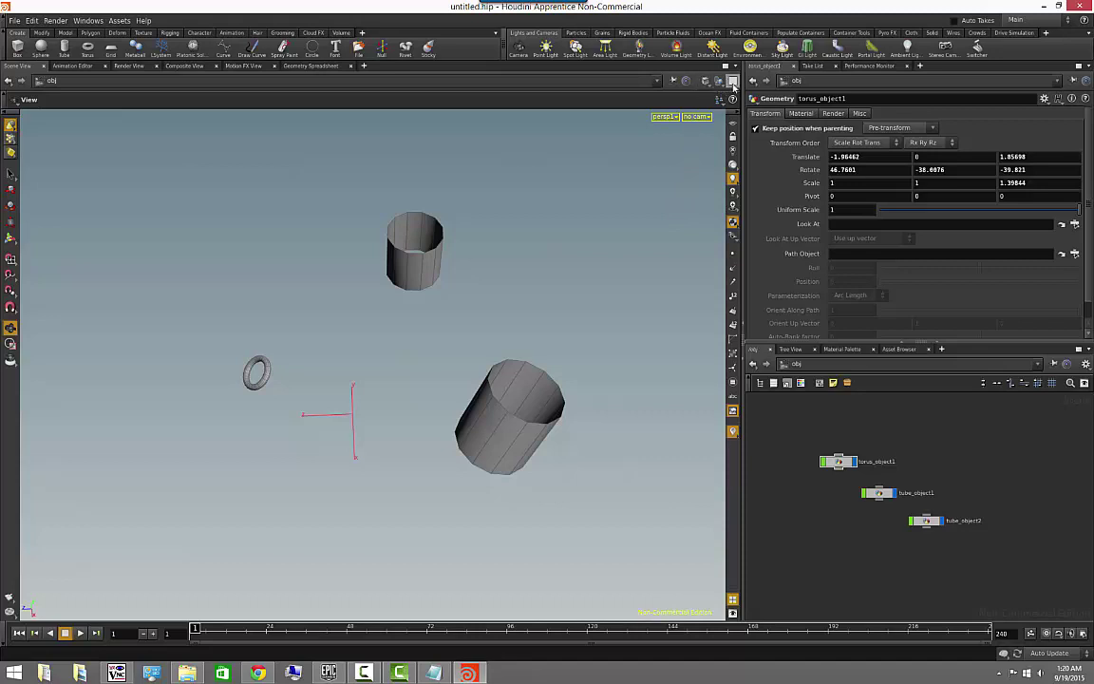
Step: Preview the Four Views, Two Views Stacked and Three Views Split Left layouts, and return to Single View
{"action": "left_click", "coordinate": [732, 81]}
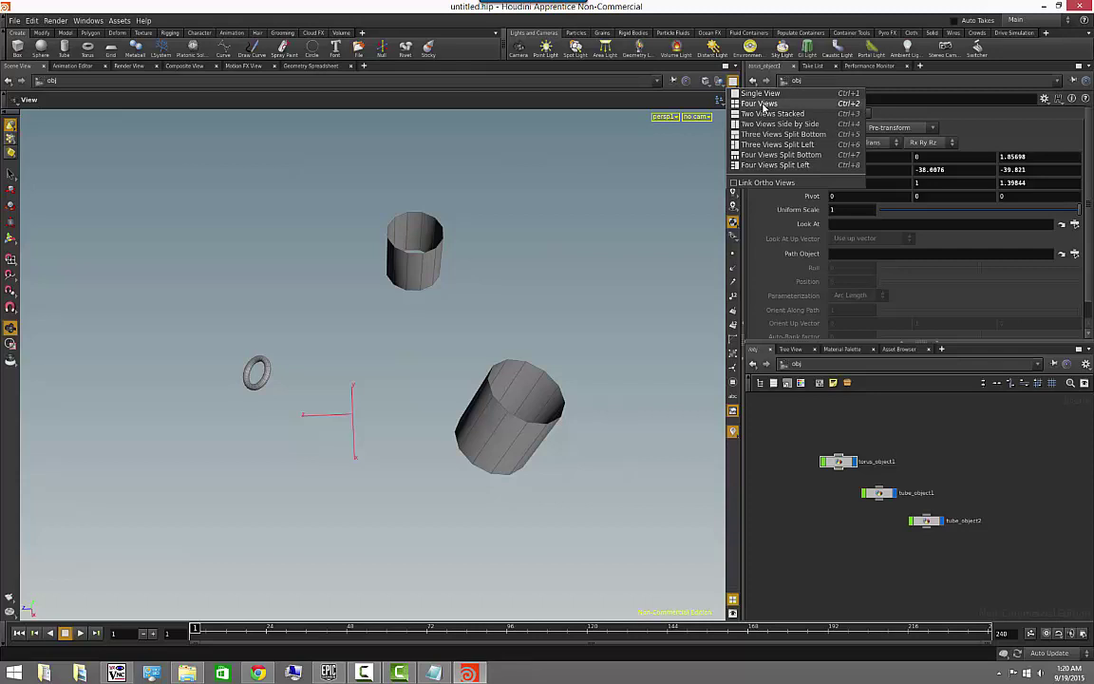
{"action": "left_click", "coordinate": [763, 104]}
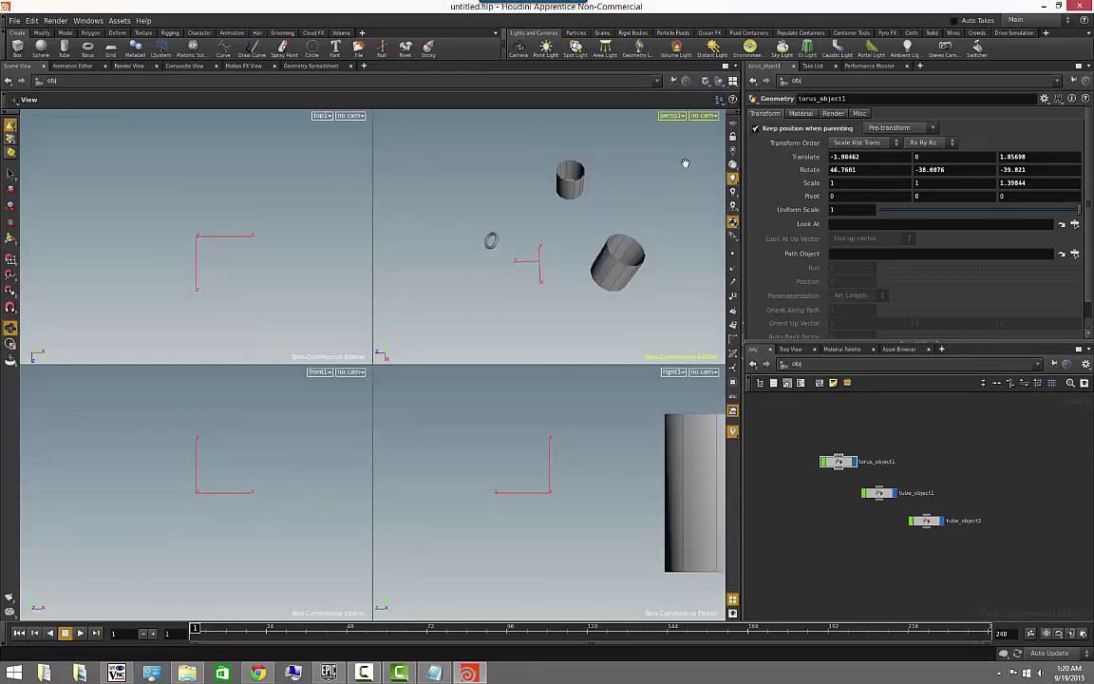
{"action": "left_click", "coordinate": [733, 81]}
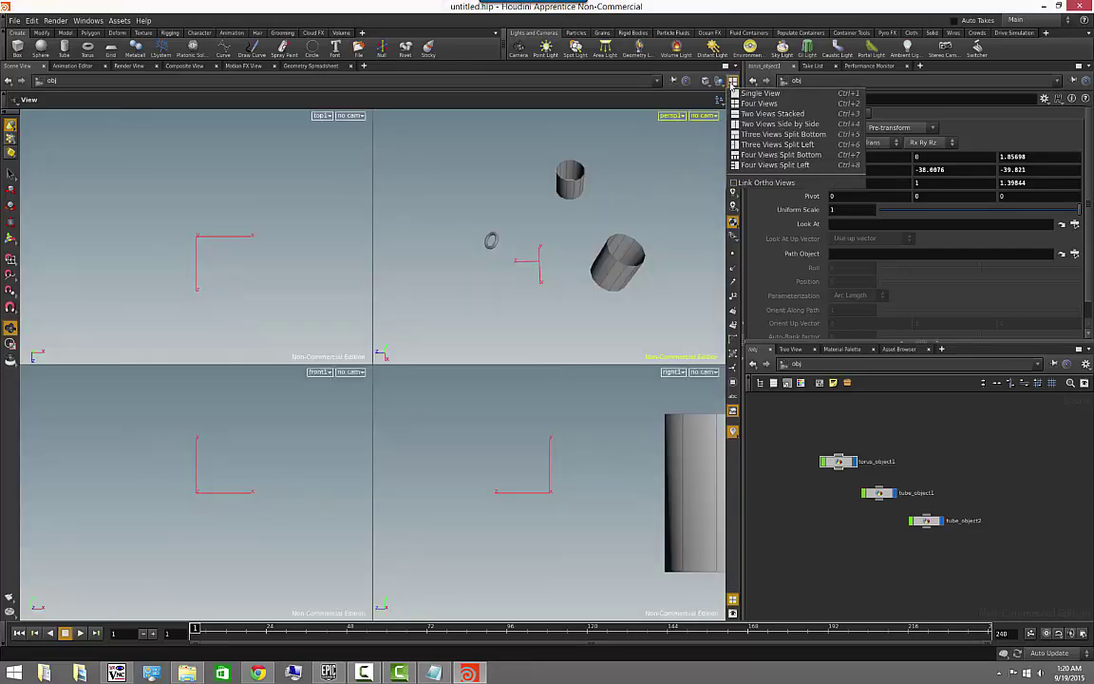
{"action": "left_click", "coordinate": [772, 114]}
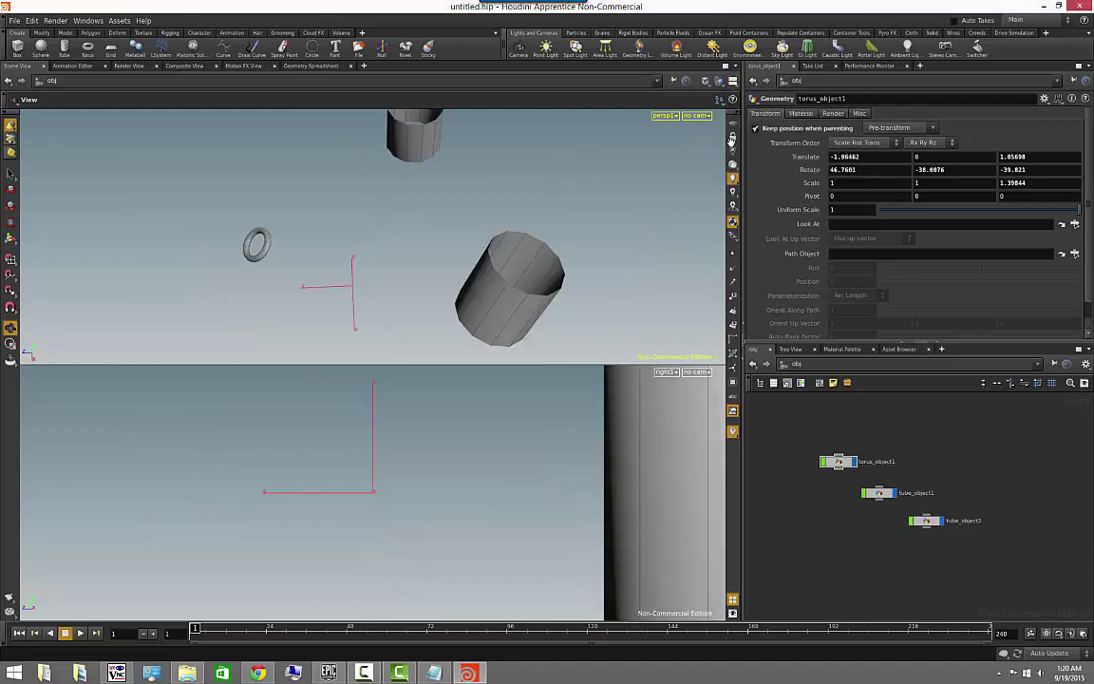
{"action": "left_click", "coordinate": [733, 81]}
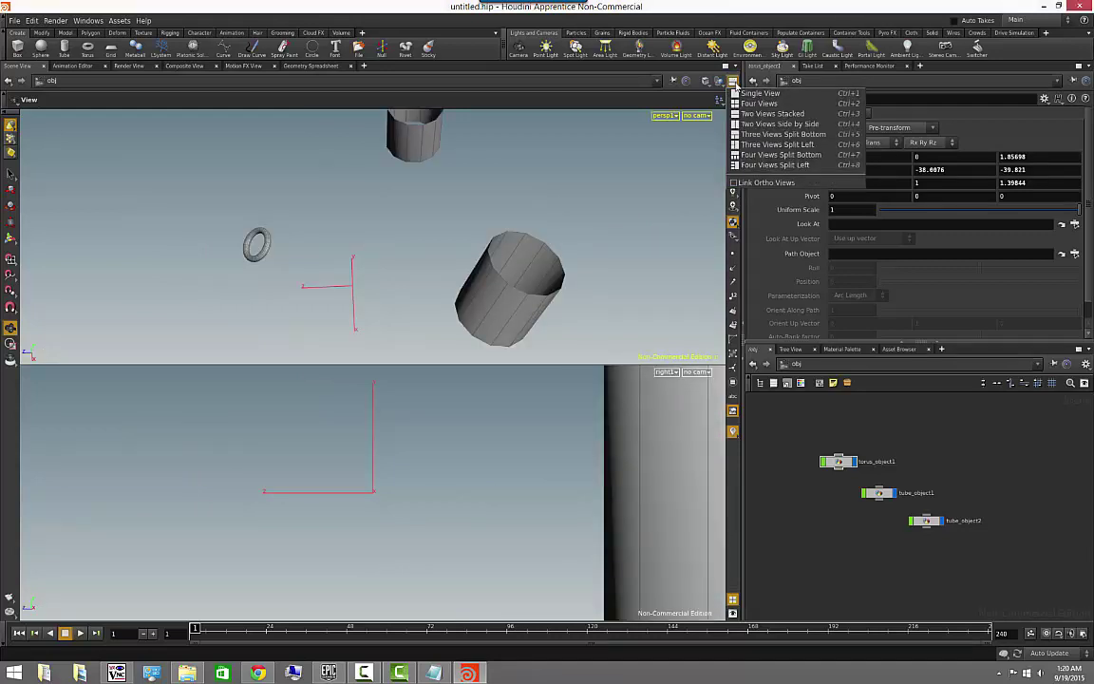
{"action": "left_click", "coordinate": [765, 145]}
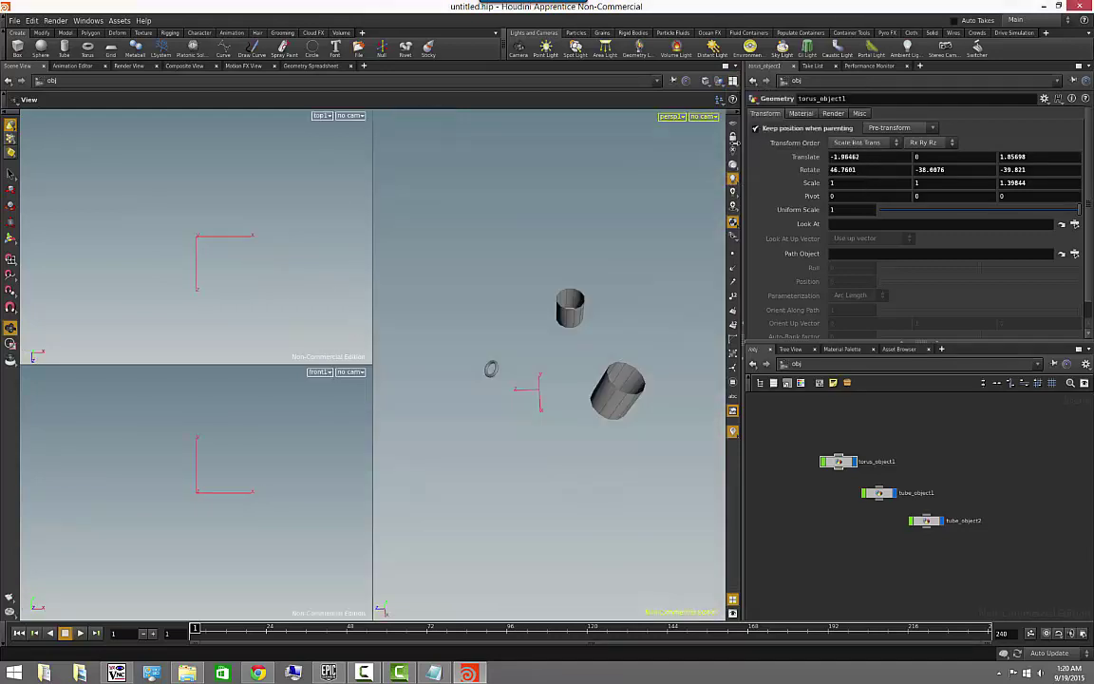
{"action": "left_click", "coordinate": [732, 81]}
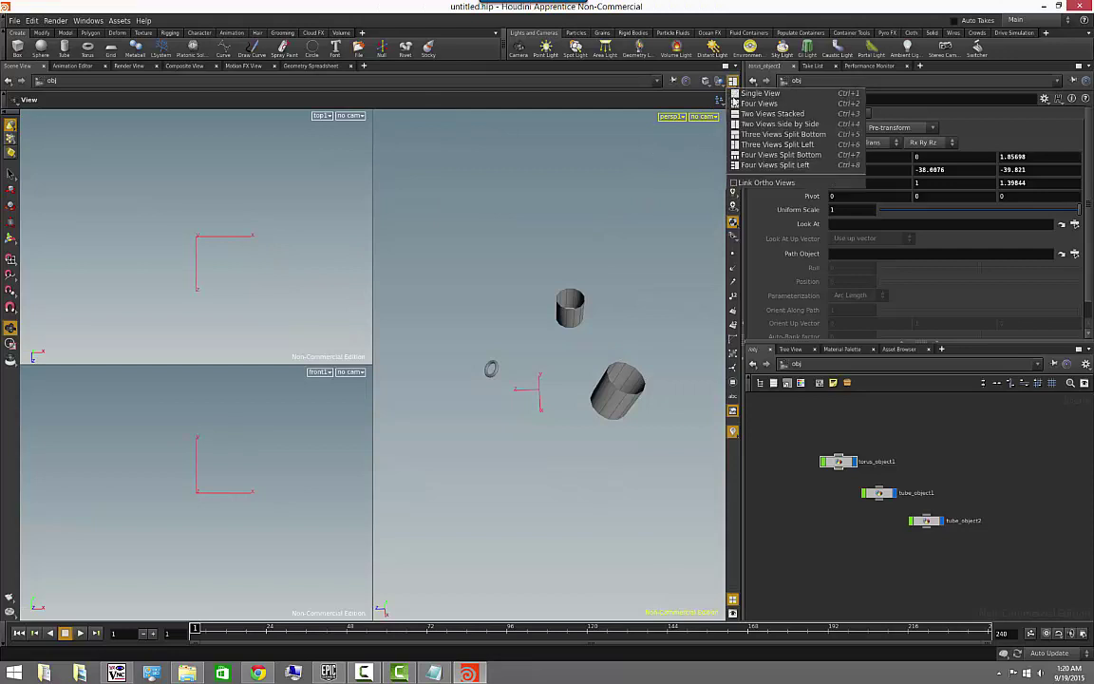
{"action": "left_click", "coordinate": [756, 95]}
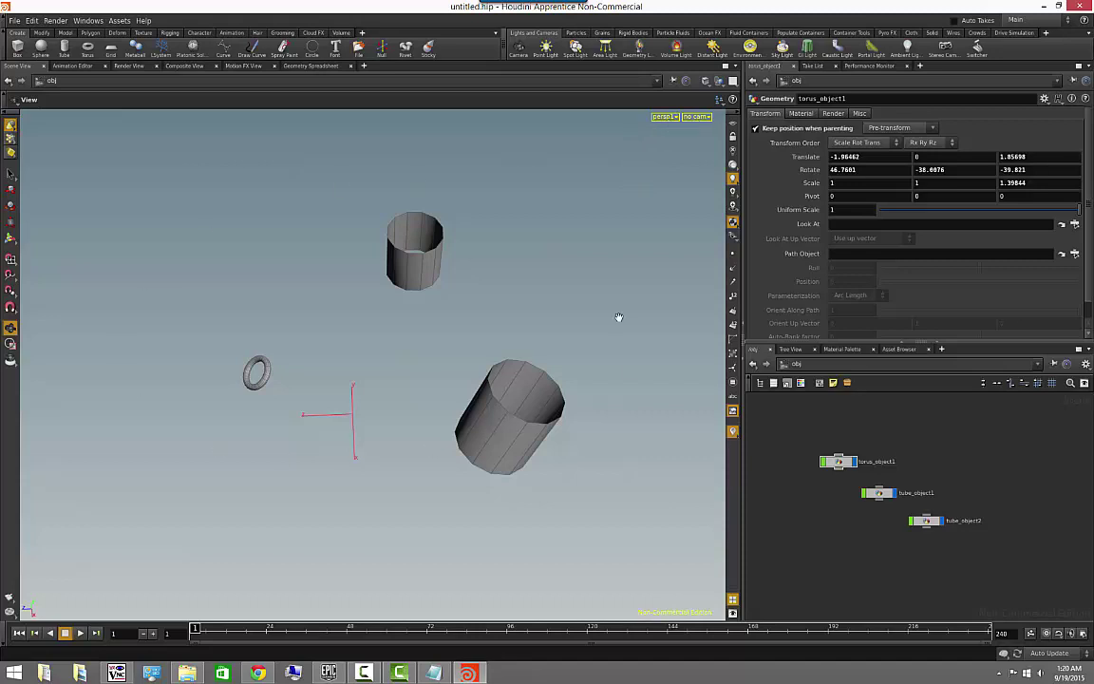
Step: Switch the viewport to the top view and show the construction plane grid
{"action": "left_click", "coordinate": [665, 117]}
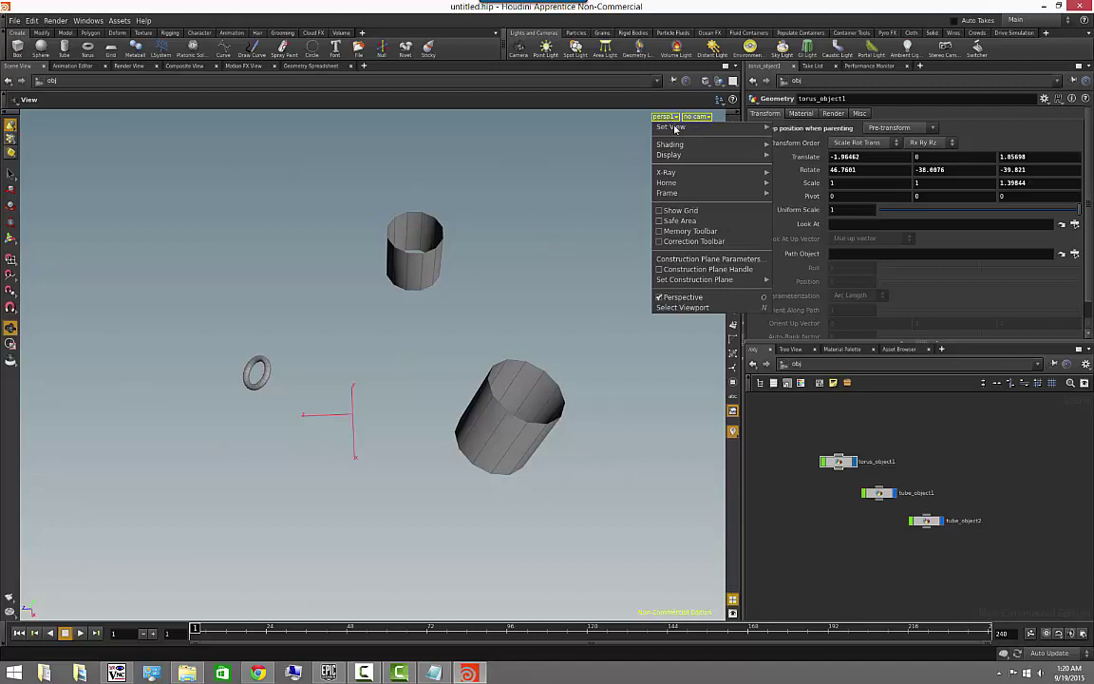
{"action": "left_click", "coordinate": [696, 140]}
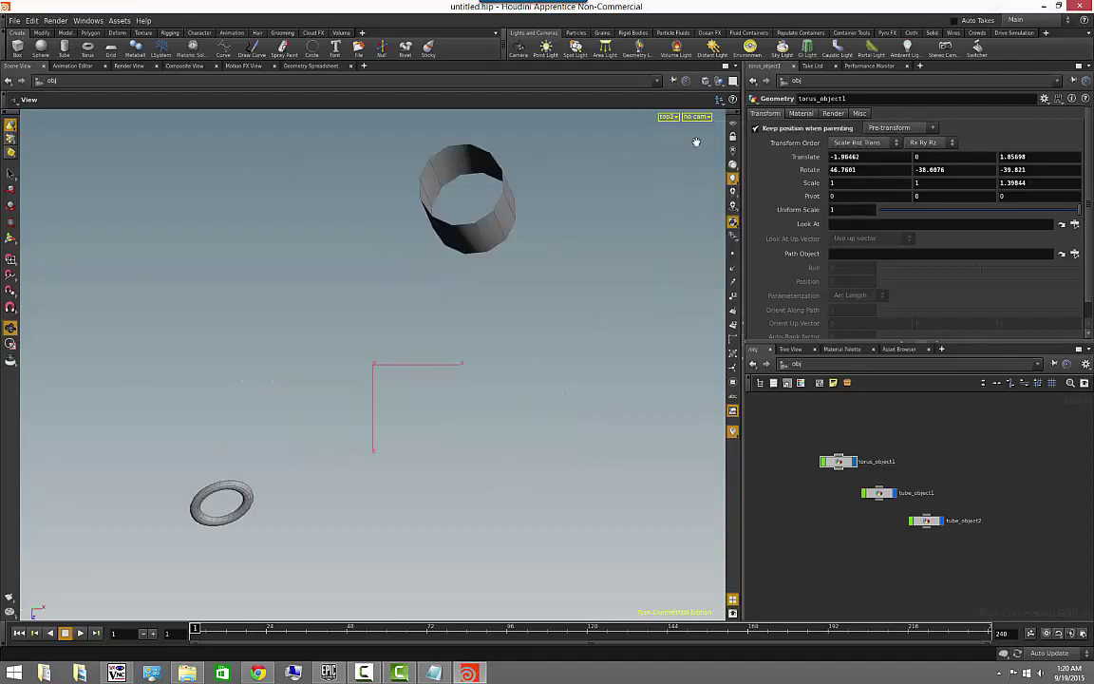
{"action": "right_click_drag", "start_coordinate": [532, 339], "coordinate": [389, 318]}
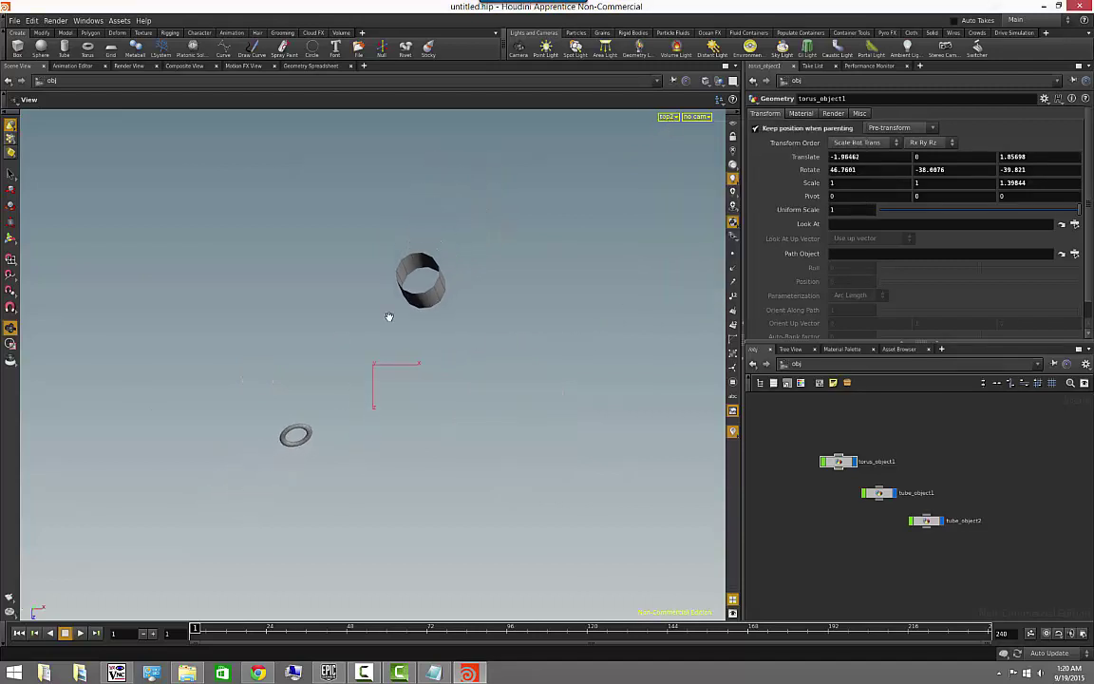
{"action": "left_click", "coordinate": [732, 127]}
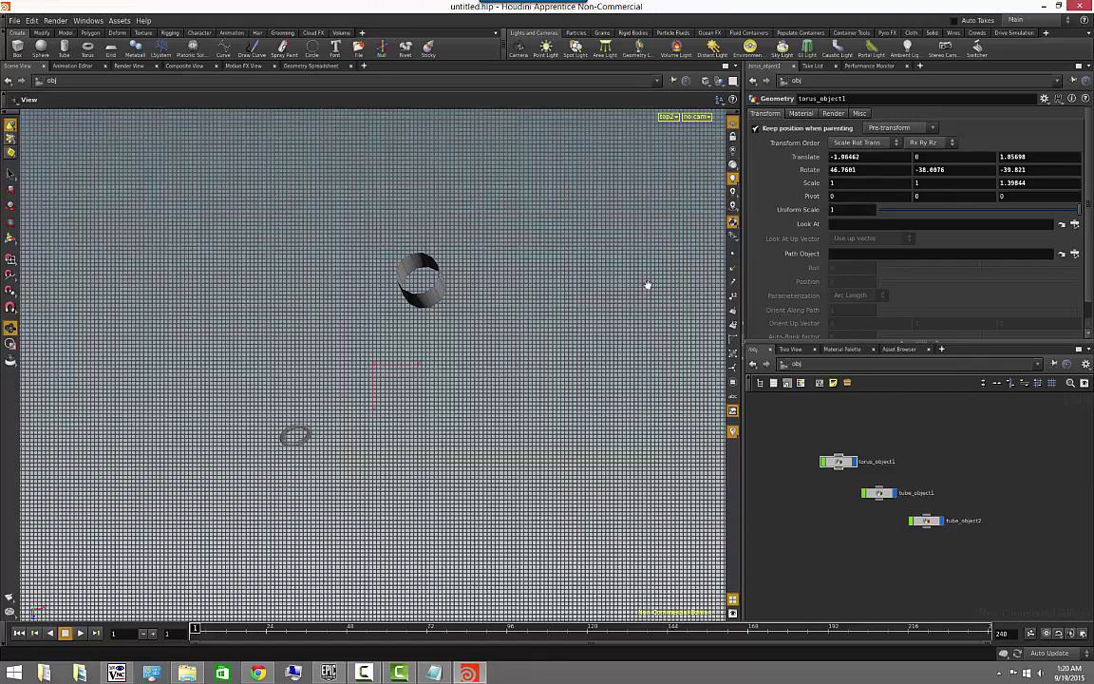
Step: Look at the scene in the right viewport and then inspect the UV viewport
{"action": "left_click", "coordinate": [669, 116]}
{"action": "mouse_move", "coordinate": [678, 129]}
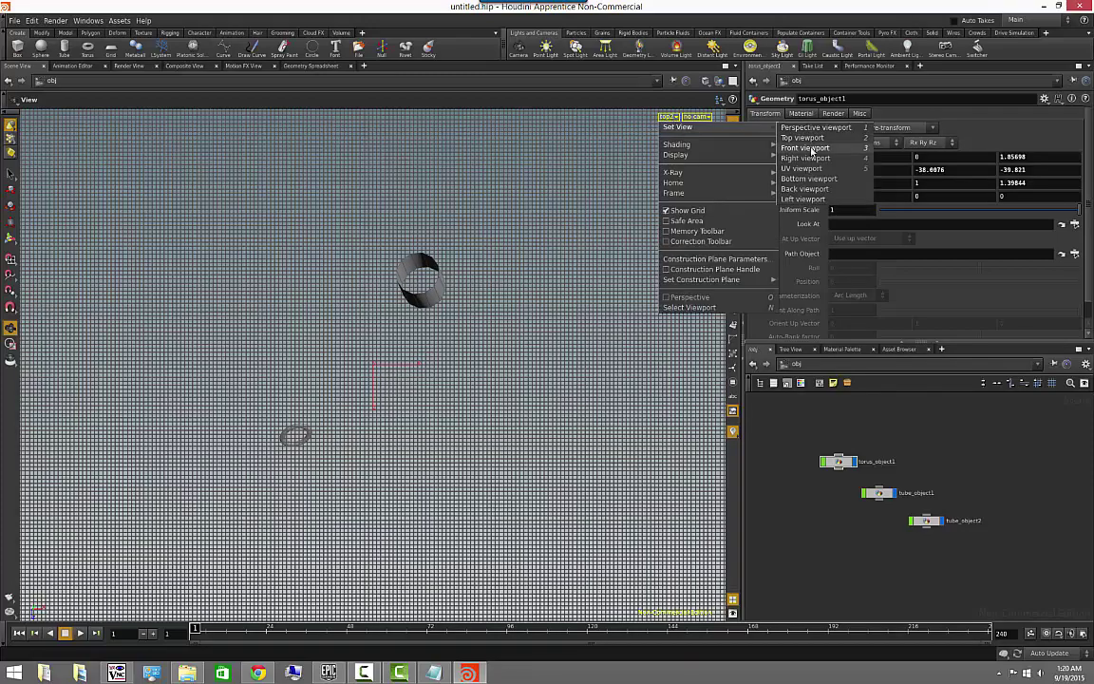
{"action": "left_click", "coordinate": [805, 158]}
{"action": "scroll", "coordinate": [652, 253], "scroll_direction": "down", "scroll_amount": 5}
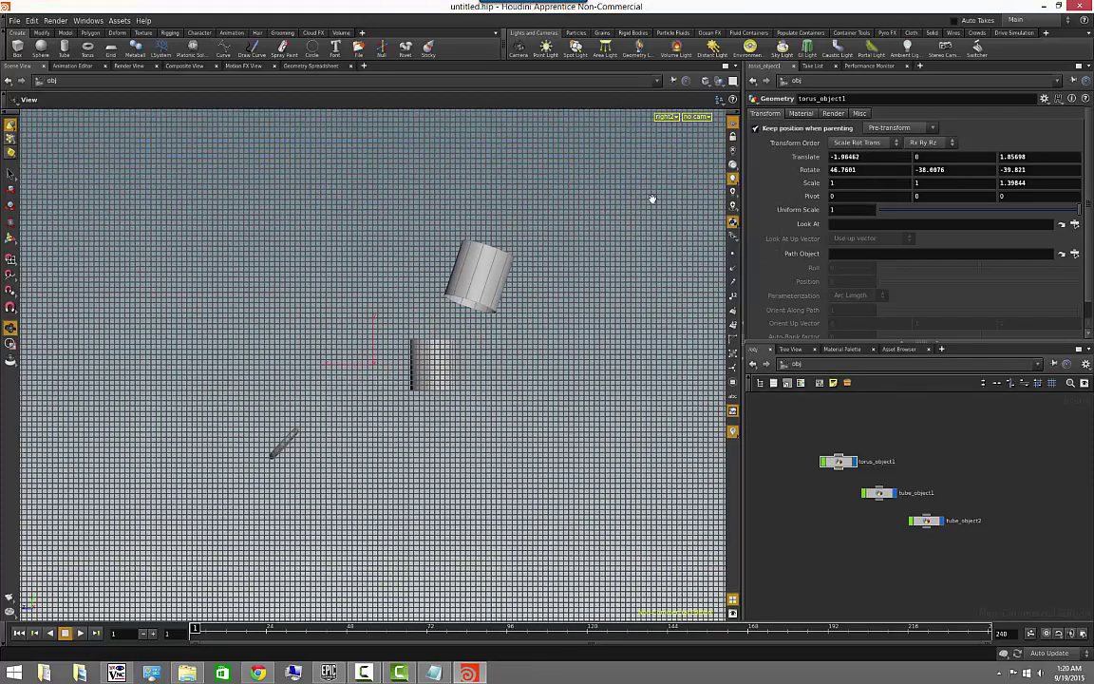
{"action": "left_click", "coordinate": [673, 117]}
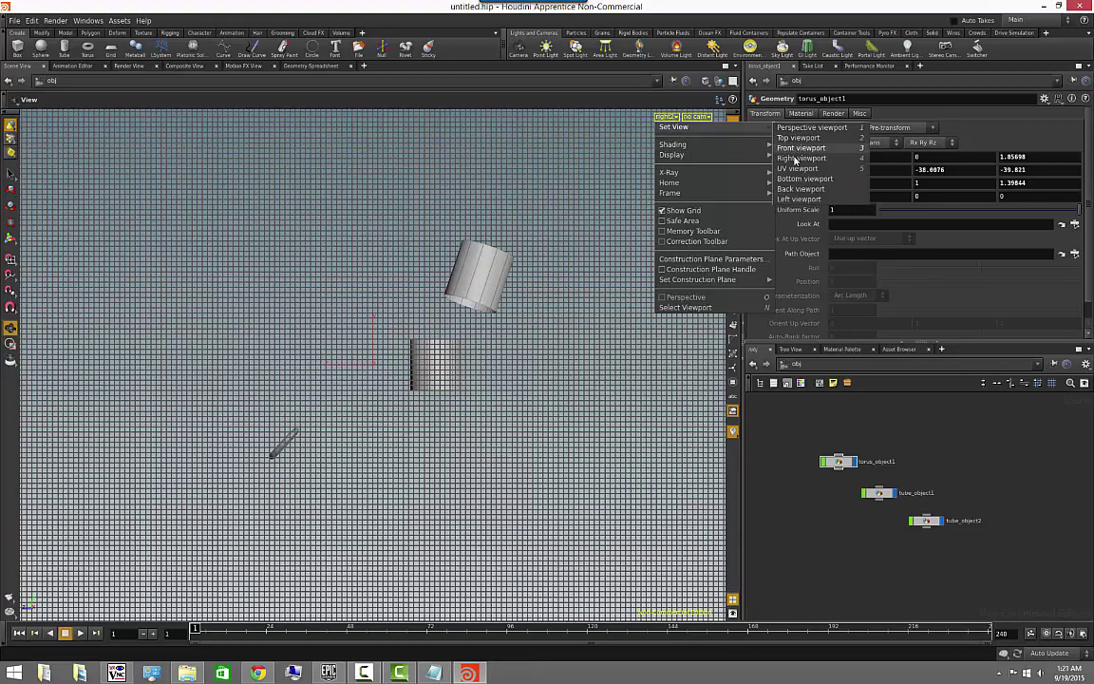
{"action": "left_click", "coordinate": [808, 168]}
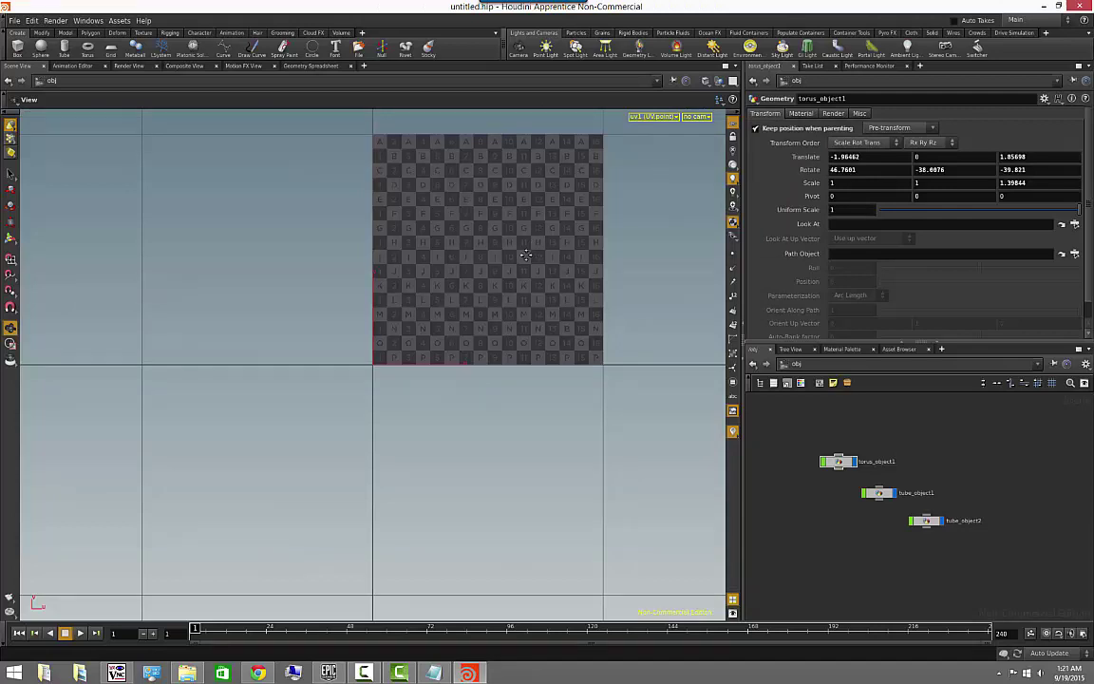
{"action": "middle_click_drag", "start_coordinate": [528, 247], "coordinate": [458, 330]}
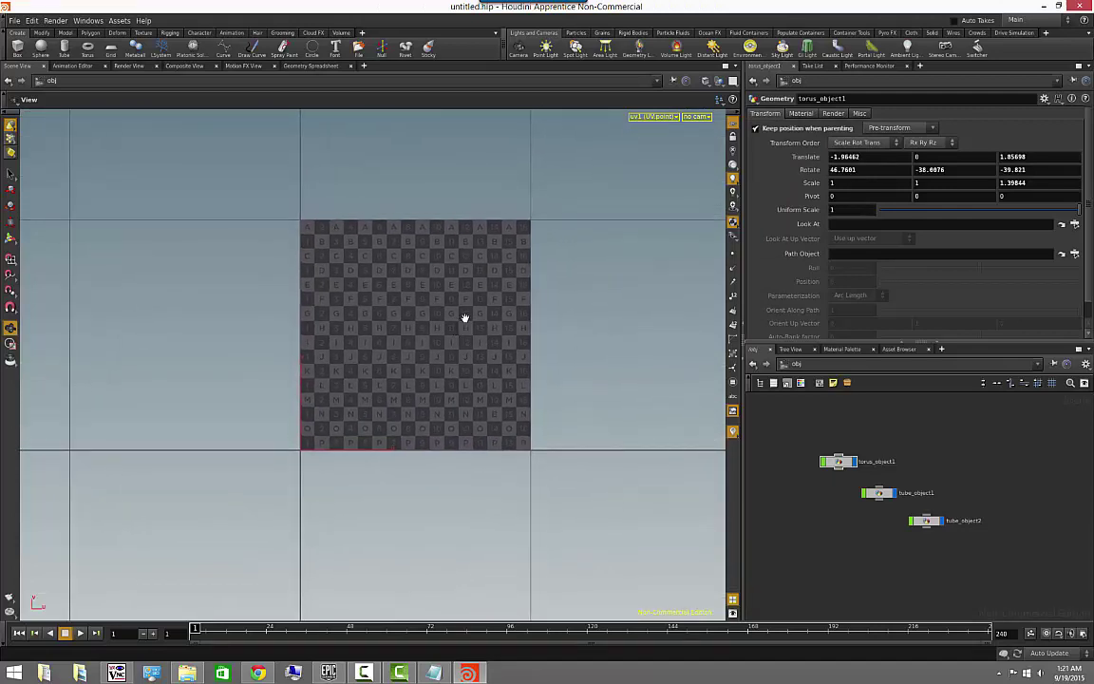
Step: Set the viewport back to the perspective view with all the objects in frame
{"action": "left_click", "coordinate": [670, 117]}
{"action": "mouse_move", "coordinate": [654, 128]}
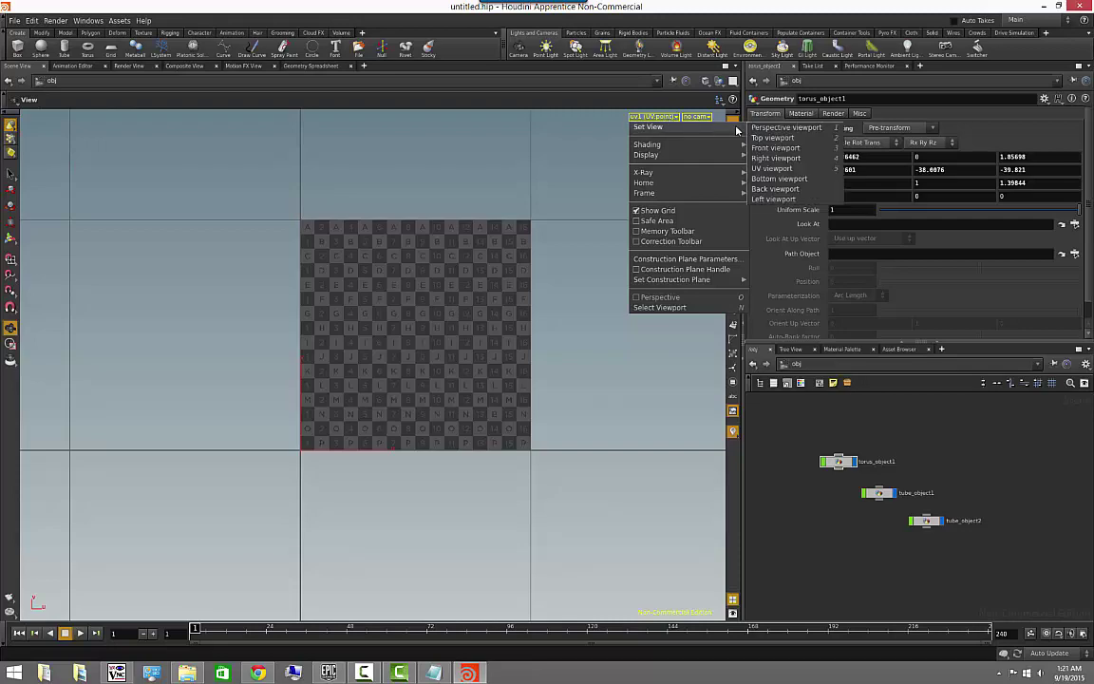
{"action": "left_click", "coordinate": [784, 127]}
{"action": "right_click_drag", "start_coordinate": [630, 206], "coordinate": [361, 210]}
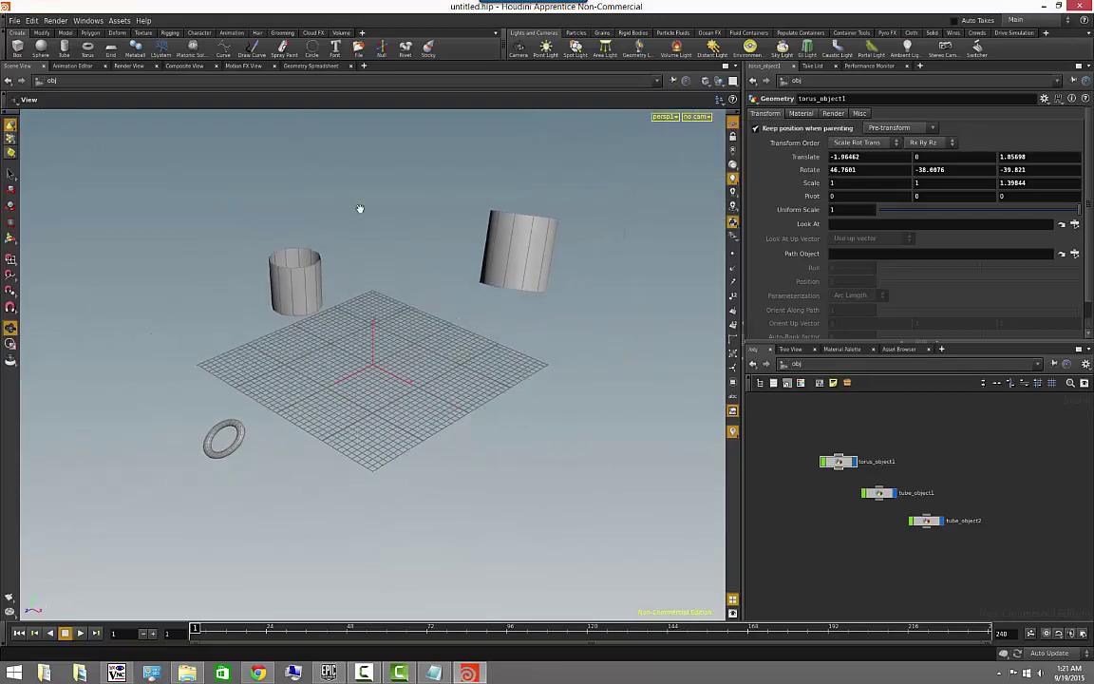
Step: Place a camera on the construction plane at about X 1.66, Z -1.56 and rotate it about 83.6° around Y
{"action": "left_click", "coordinate": [699, 117]}
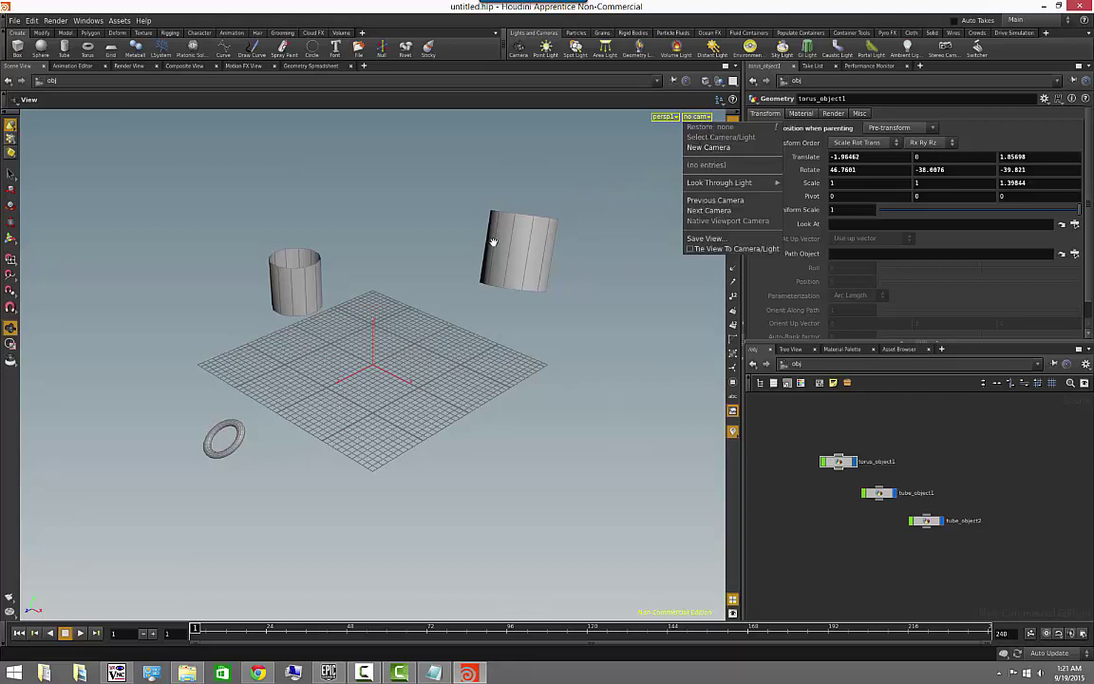
{"action": "left_click", "coordinate": [920, 544]}
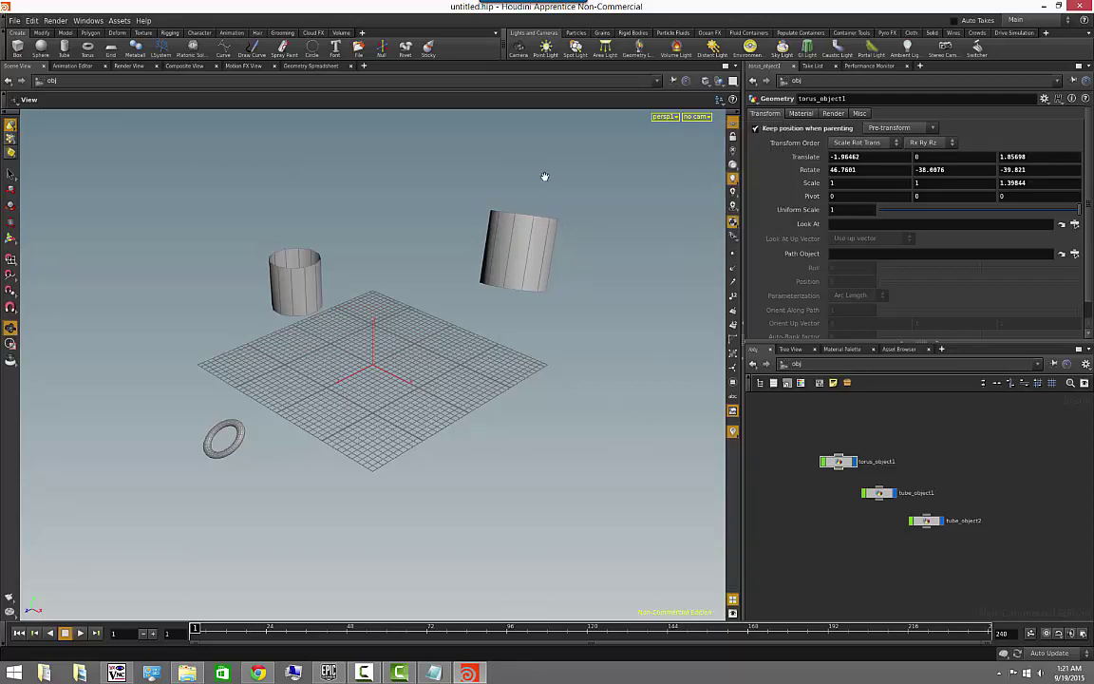
{"action": "left_click", "coordinate": [517, 49]}
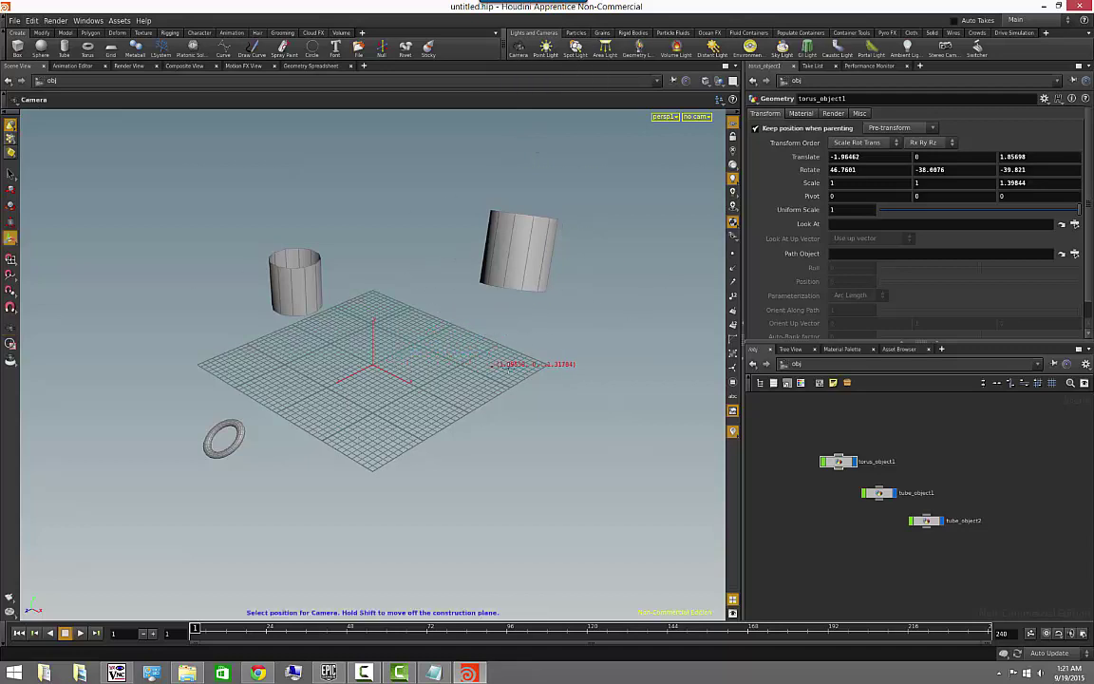
{"action": "left_click", "coordinate": [457, 348]}
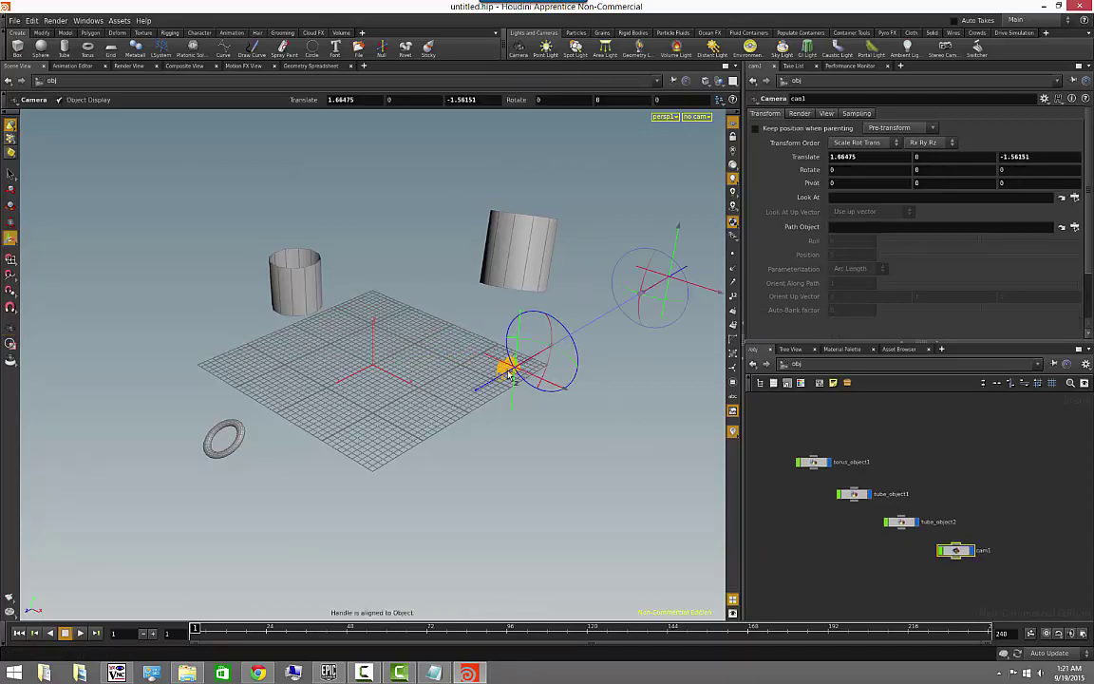
{"action": "left_click_drag", "start_coordinate": [521, 330], "coordinate": [442, 309]}
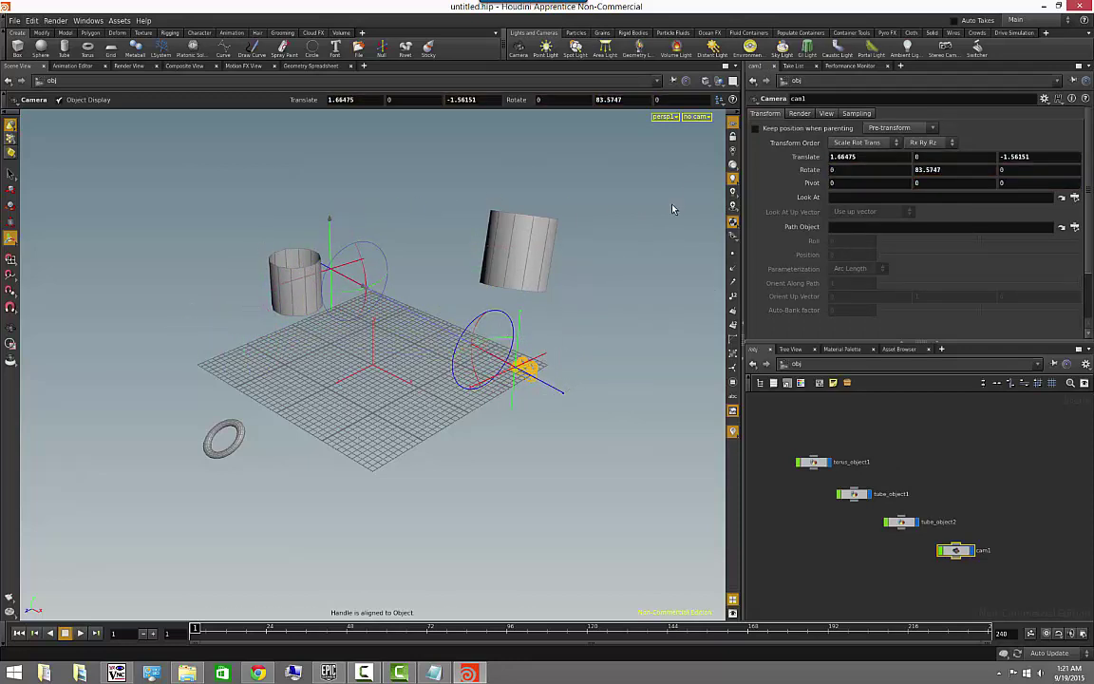
Step: Look through the new camera and leave the camera view again
{"action": "left_click", "coordinate": [704, 117]}
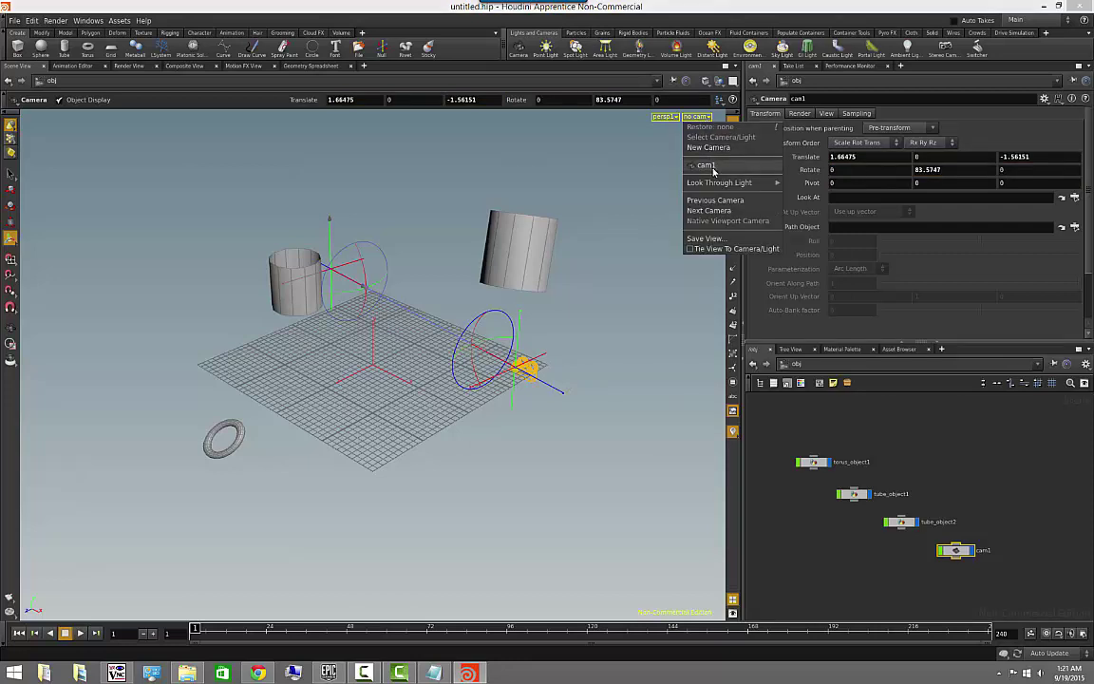
{"action": "left_click", "coordinate": [713, 168]}
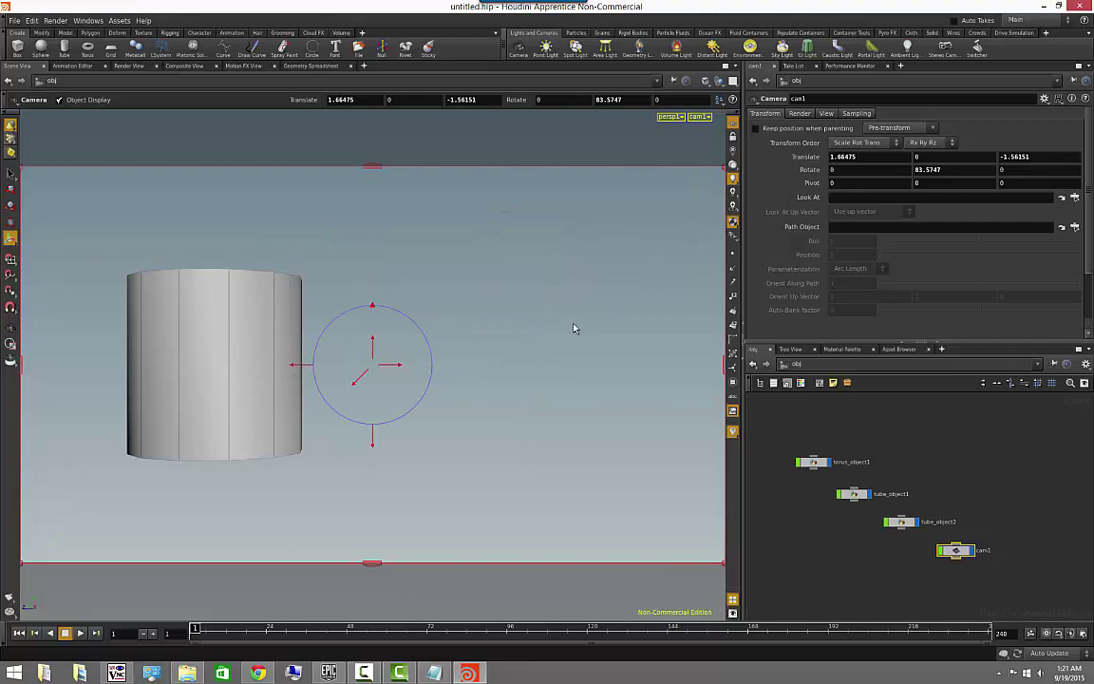
{"action": "key", "text": "Escape"}
{"action": "left_click_drag", "start_coordinate": [561, 325], "coordinate": [402, 351]}
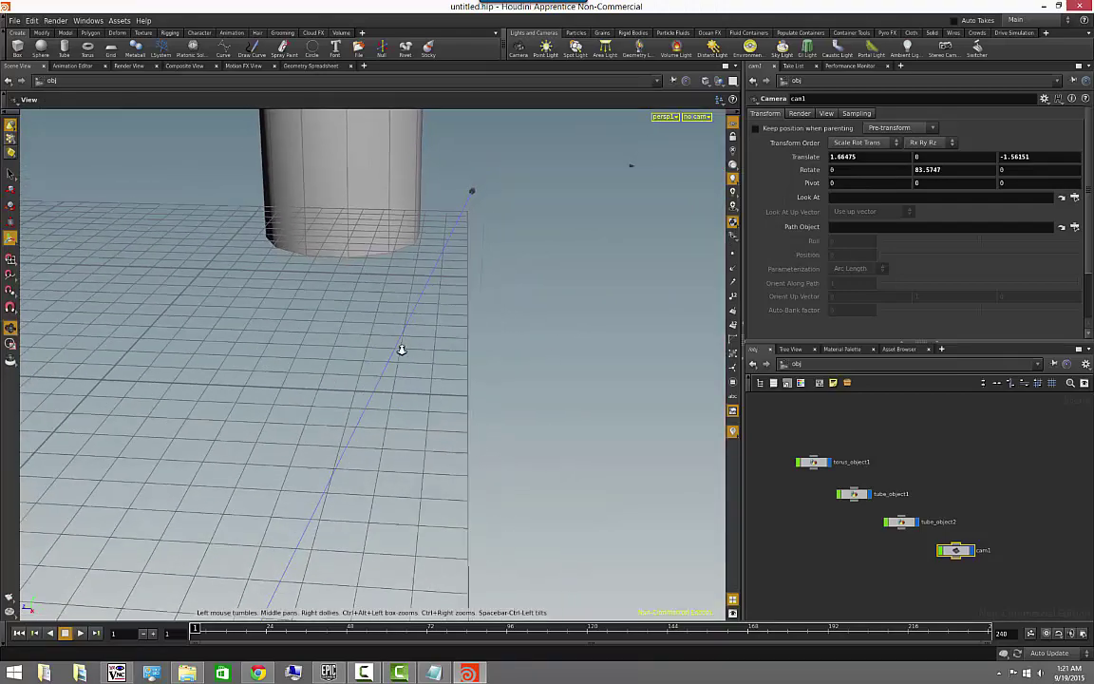
Step: Raise the camera to about 0.49 in Y, tilting it about -5.6° around X
{"action": "right_click_drag", "start_coordinate": [401, 351], "coordinate": [134, 359]}
{"action": "left_click_drag", "start_coordinate": [134, 359], "coordinate": [347, 371]}
{"action": "right_click_drag", "start_coordinate": [346, 371], "coordinate": [239, 410]}
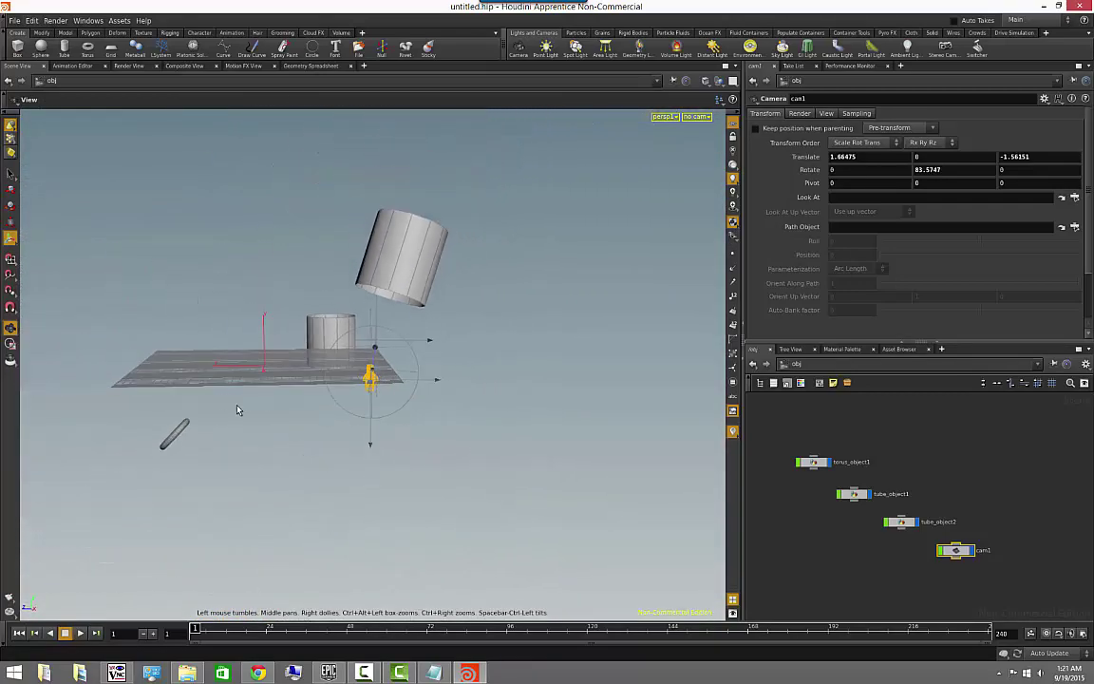
{"action": "left_click_drag", "start_coordinate": [297, 451], "coordinate": [447, 468], "text": "alt"}
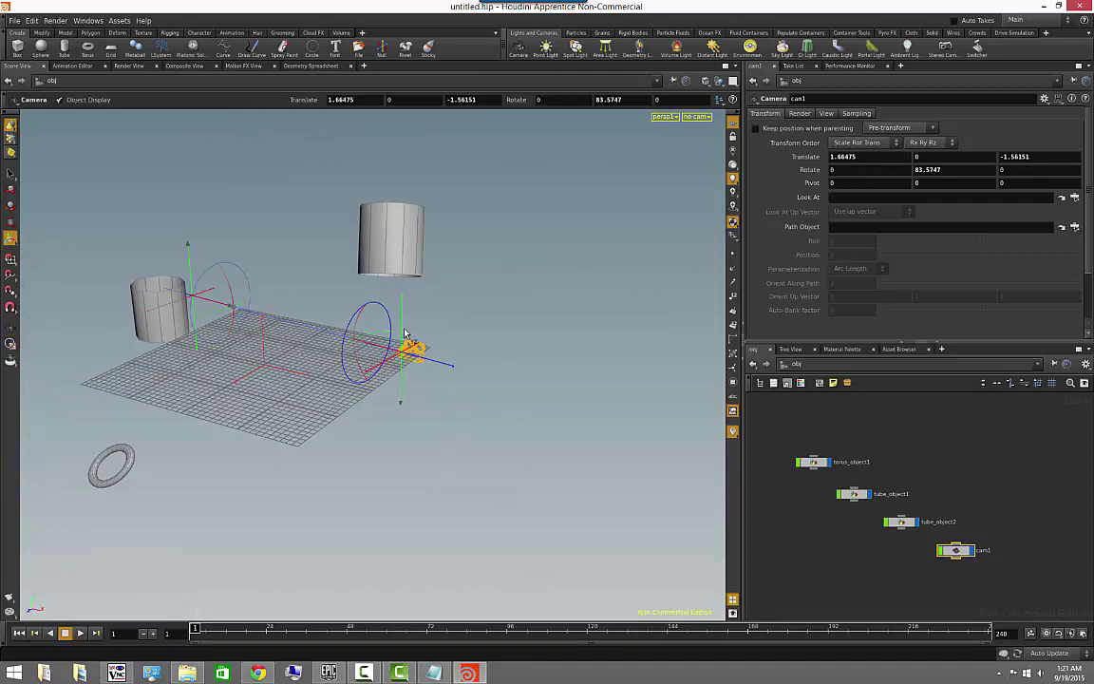
{"action": "left_click_drag", "start_coordinate": [400, 327], "coordinate": [407, 300]}
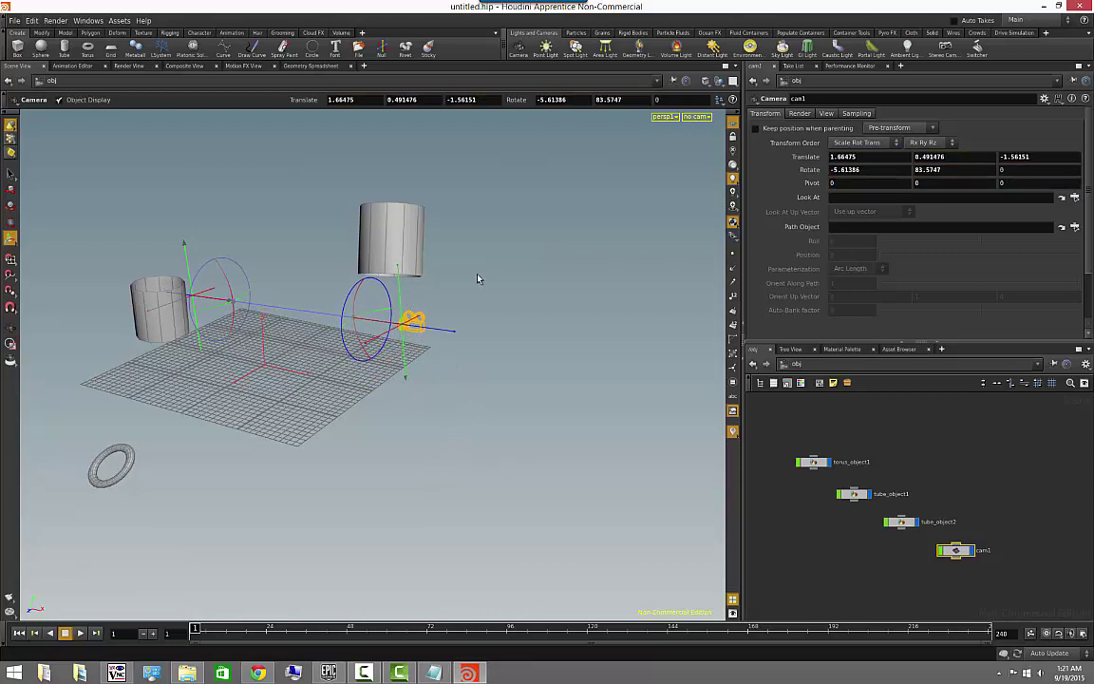
Step: Undo the camera's last raise and tilt, and check the view through cam1 before tumbling back out to the perspective view
{"action": "key", "text": "ctrl+z"}
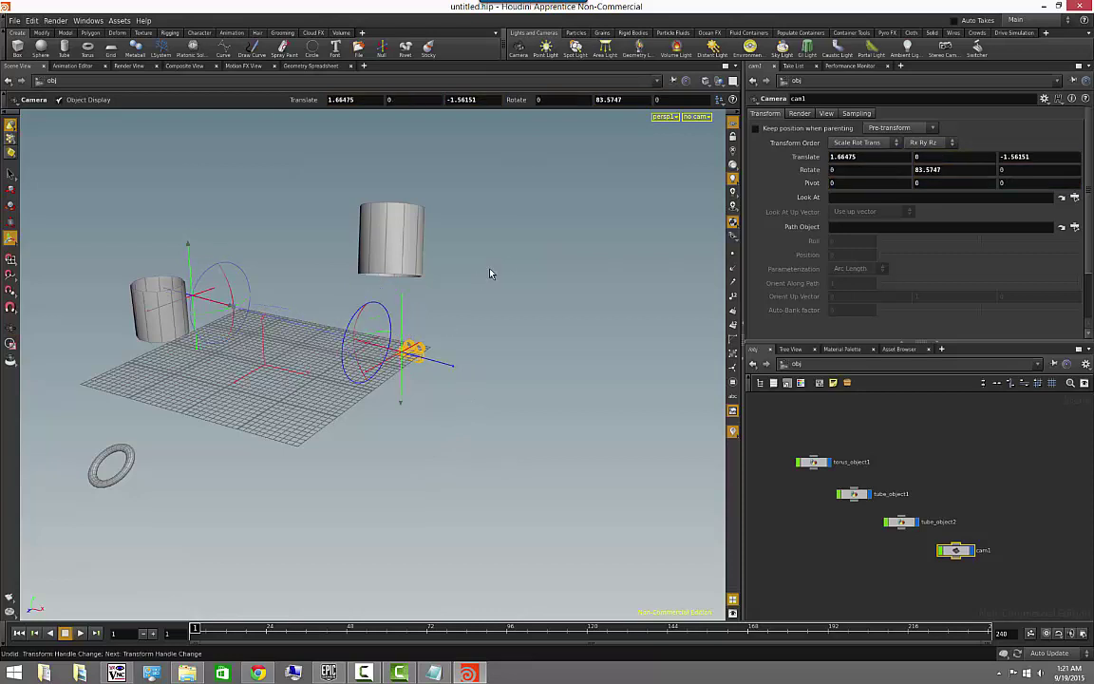
{"action": "left_click", "coordinate": [693, 118]}
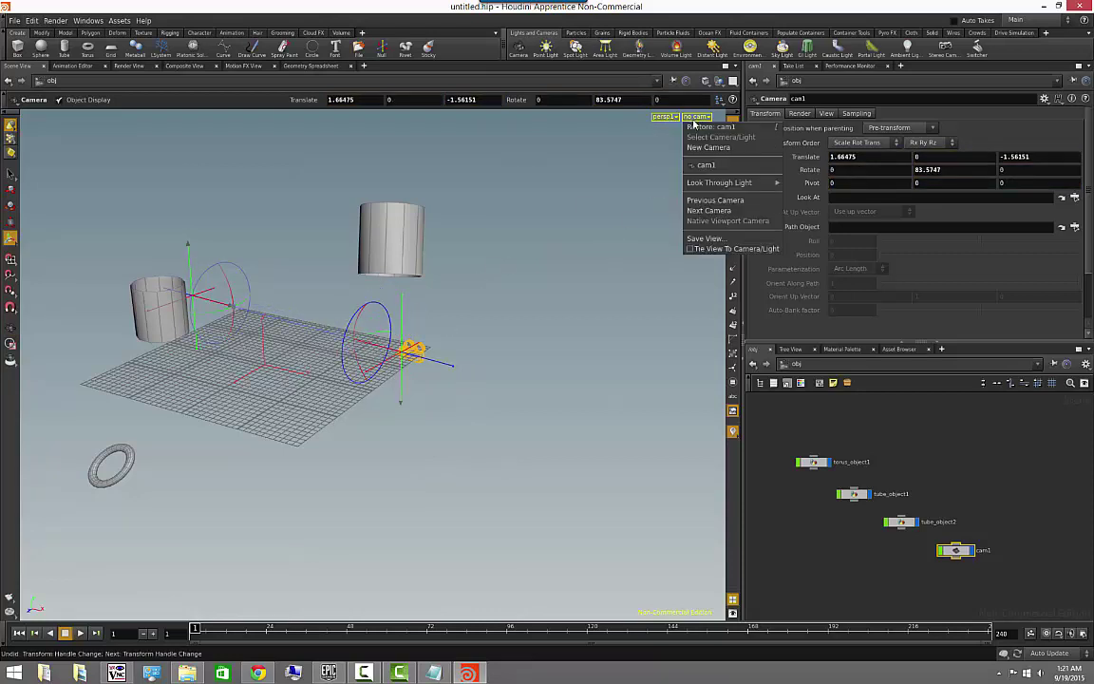
{"action": "left_click", "coordinate": [711, 168]}
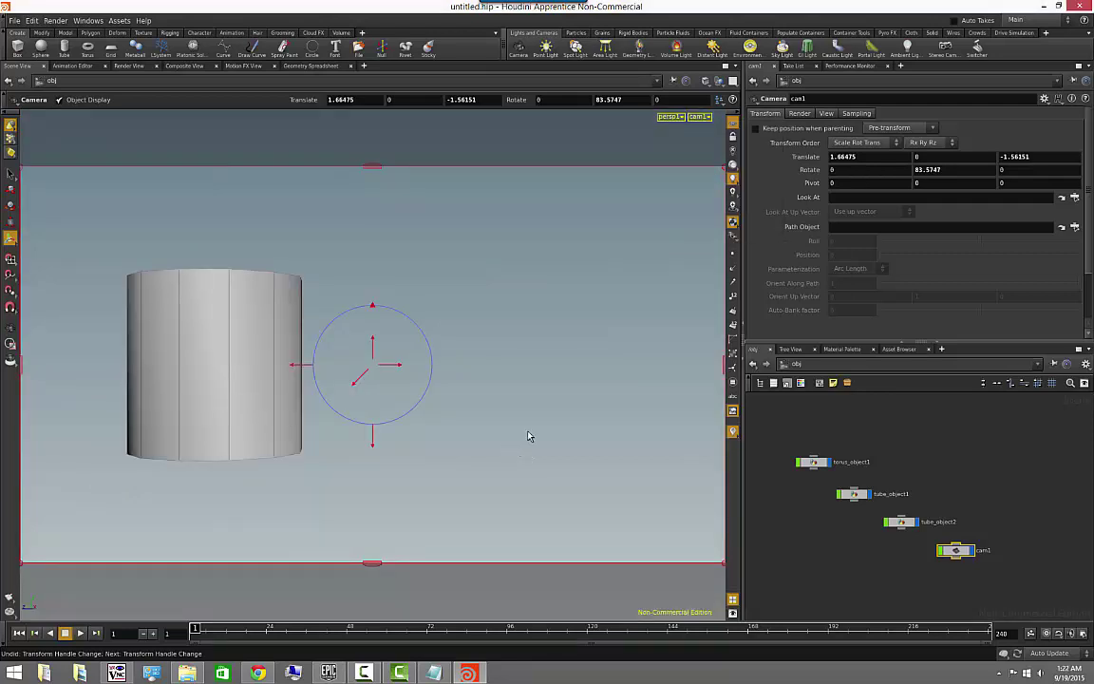
{"action": "key", "text": "Escape"}
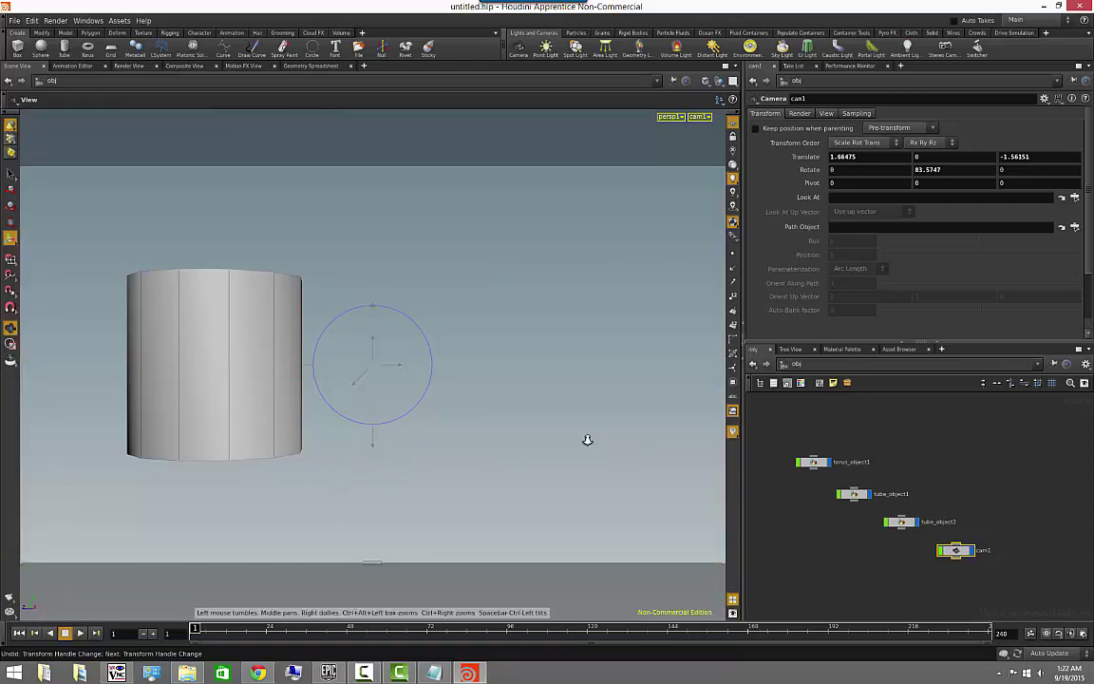
{"action": "left_click_drag", "start_coordinate": [586, 440], "coordinate": [2, 423]}
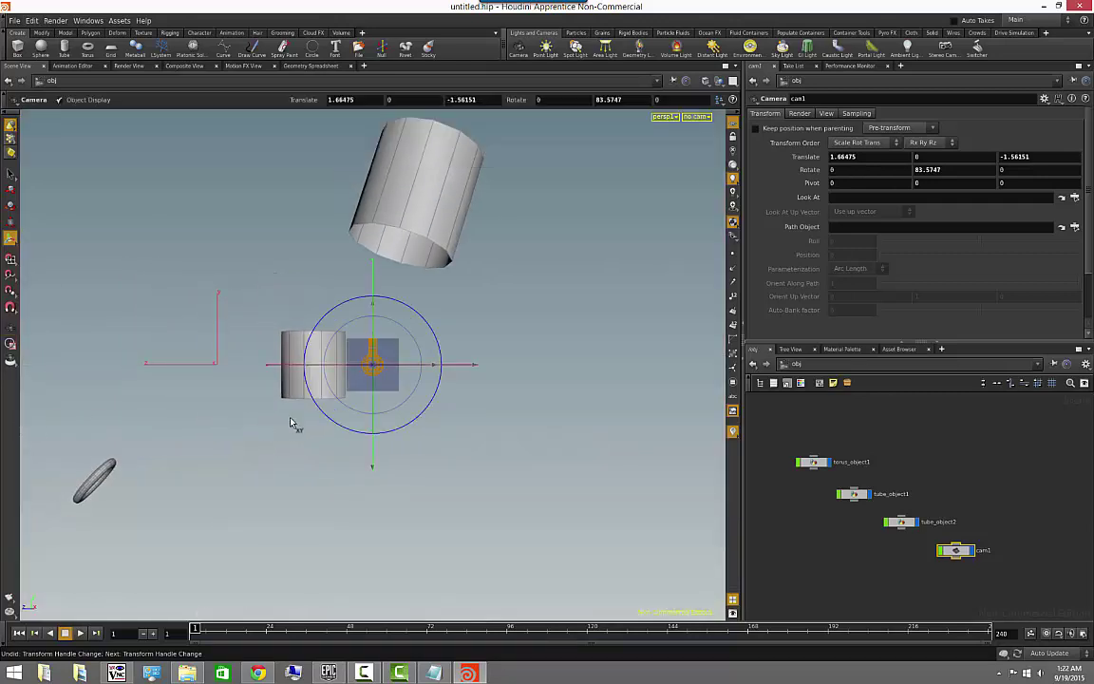
{"action": "left_click_drag", "start_coordinate": [276, 402], "coordinate": [329, 449]}
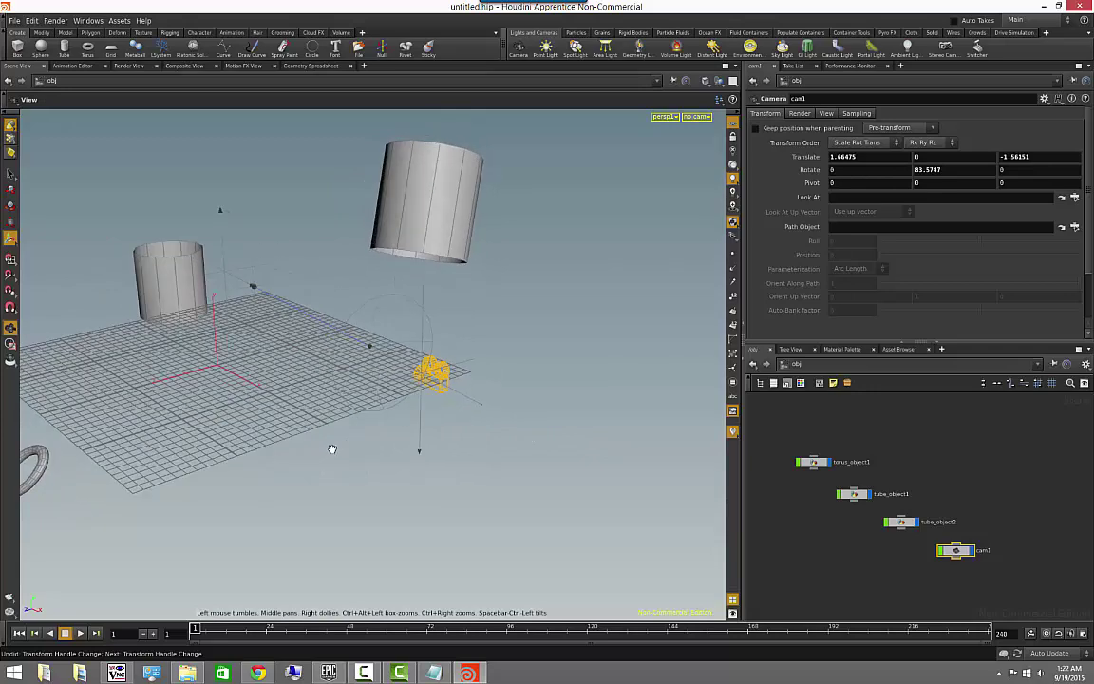
{"action": "key", "text": "Return"}
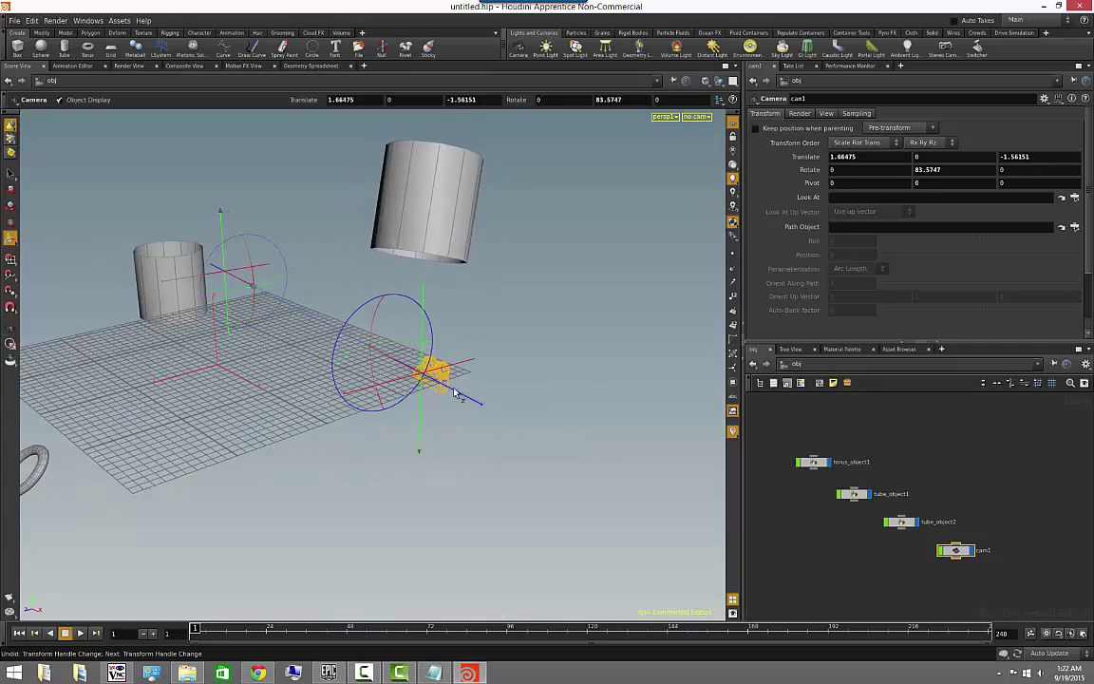
Step: Look through cam1 with the camera locked to the view and reframe all objects, moving it to about X 1.79, Y 10.46, Z 10.39
{"action": "left_click", "coordinate": [688, 118]}
{"action": "left_click", "coordinate": [698, 128]}
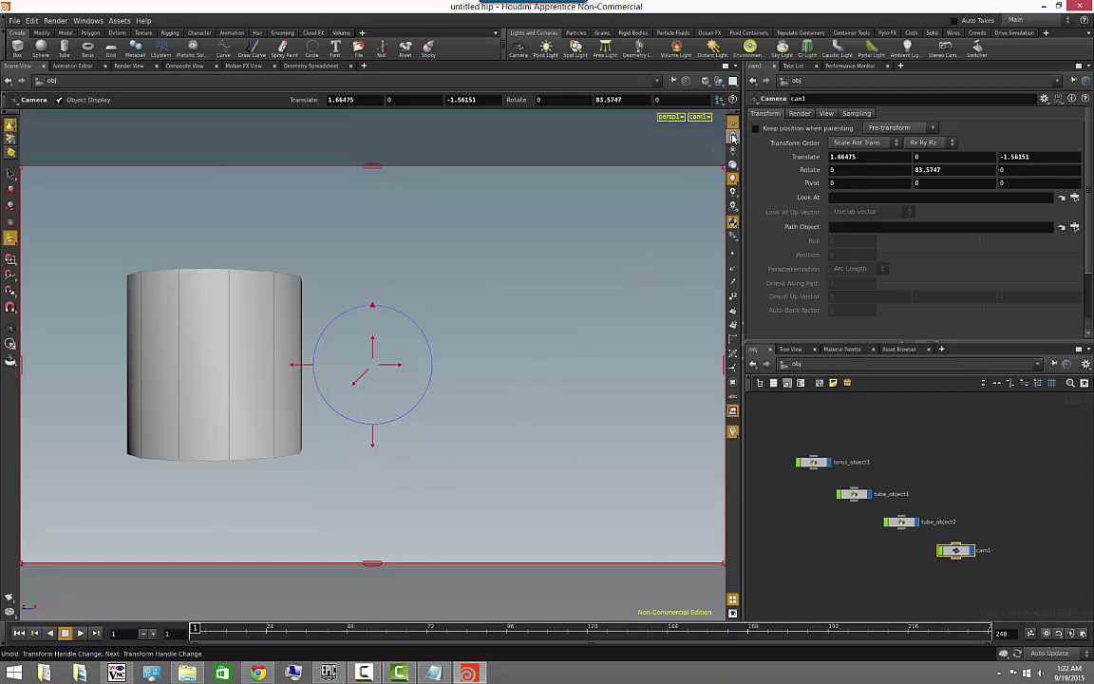
{"action": "left_click", "coordinate": [732, 138]}
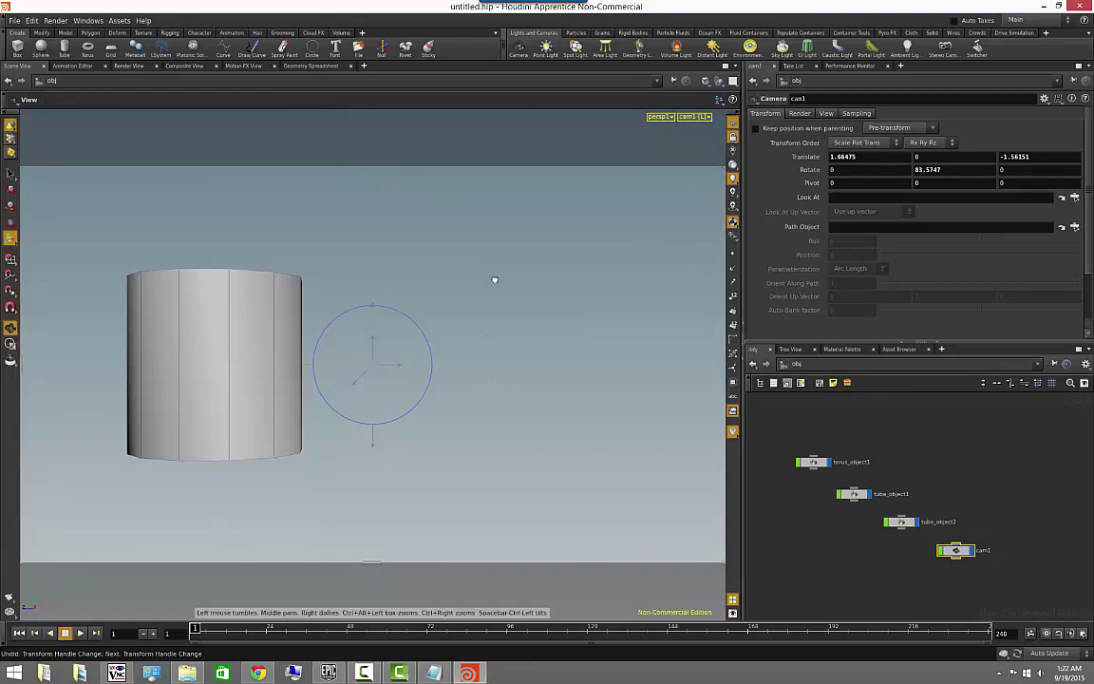
{"action": "left_click_drag", "start_coordinate": [493, 278], "coordinate": [466, 328], "text": "alt"}
{"action": "right_click_drag", "start_coordinate": [467, 328], "coordinate": [3, 354], "text": "alt"}
{"action": "left_click_drag", "start_coordinate": [82, 347], "coordinate": [287, 418], "text": "alt"}
{"action": "right_click_drag", "start_coordinate": [286, 419], "coordinate": [222, 423], "text": "alt"}
{"action": "middle_click_drag", "start_coordinate": [291, 446], "coordinate": [442, 527], "text": "alt"}
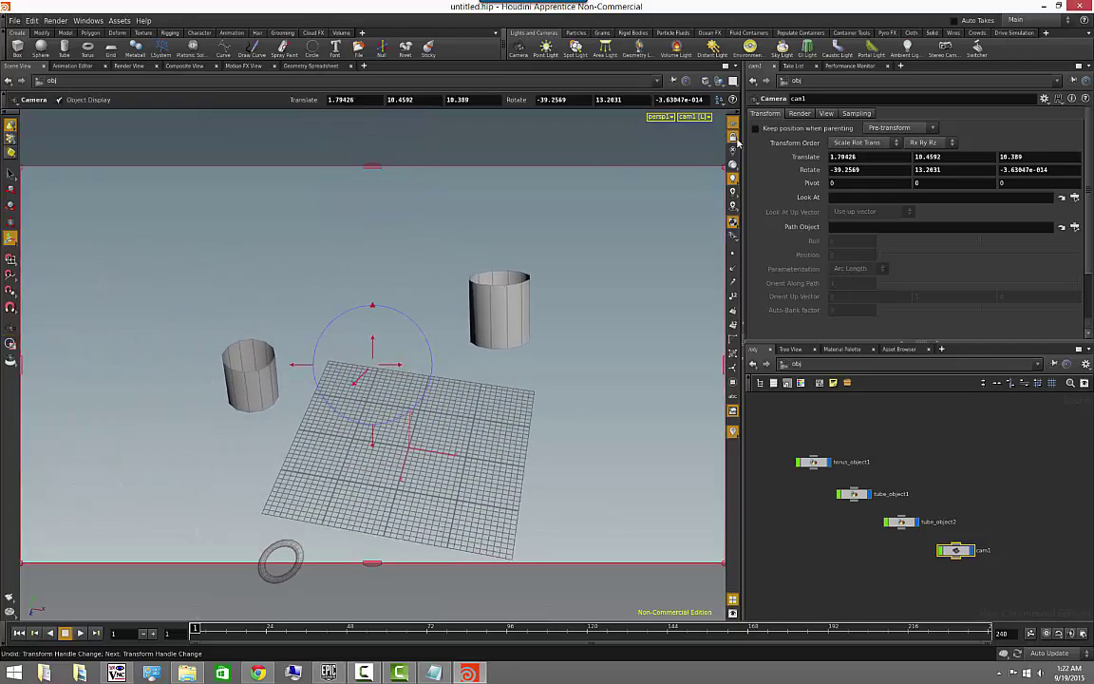
Step: Unlock the camera from the view, pull back out of it to see its new position, and delete cam1
{"action": "left_click", "coordinate": [733, 137]}
{"action": "right_click_drag", "start_coordinate": [630, 398], "coordinate": [247, 452], "text": "alt"}
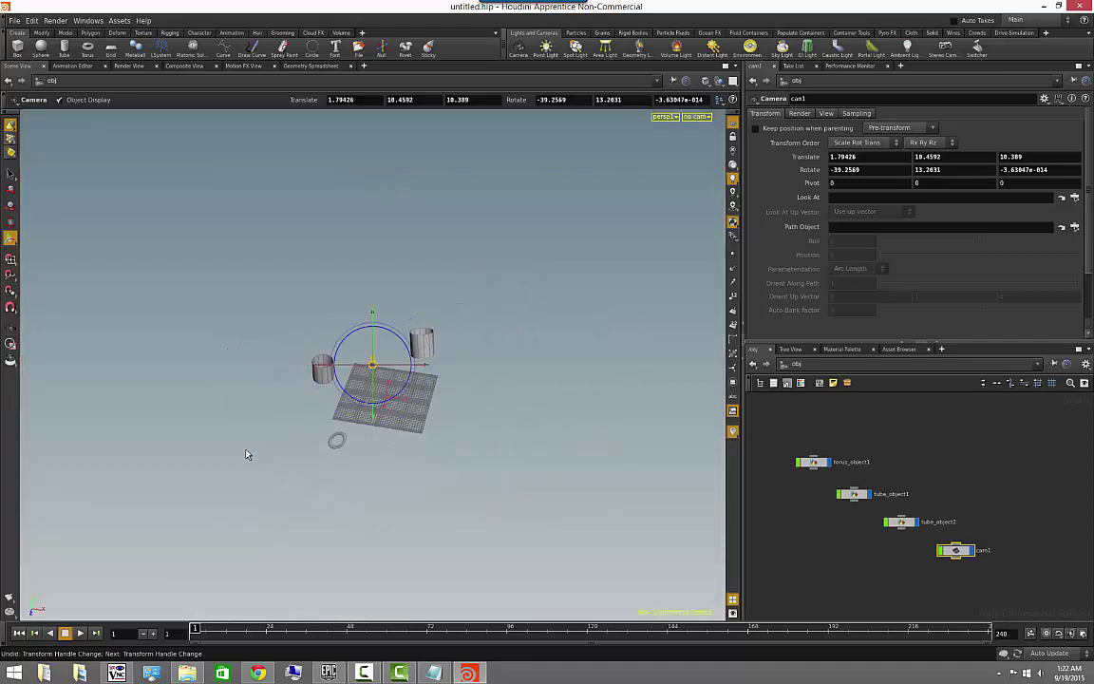
{"action": "left_click_drag", "start_coordinate": [247, 452], "coordinate": [427, 399], "text": "alt"}
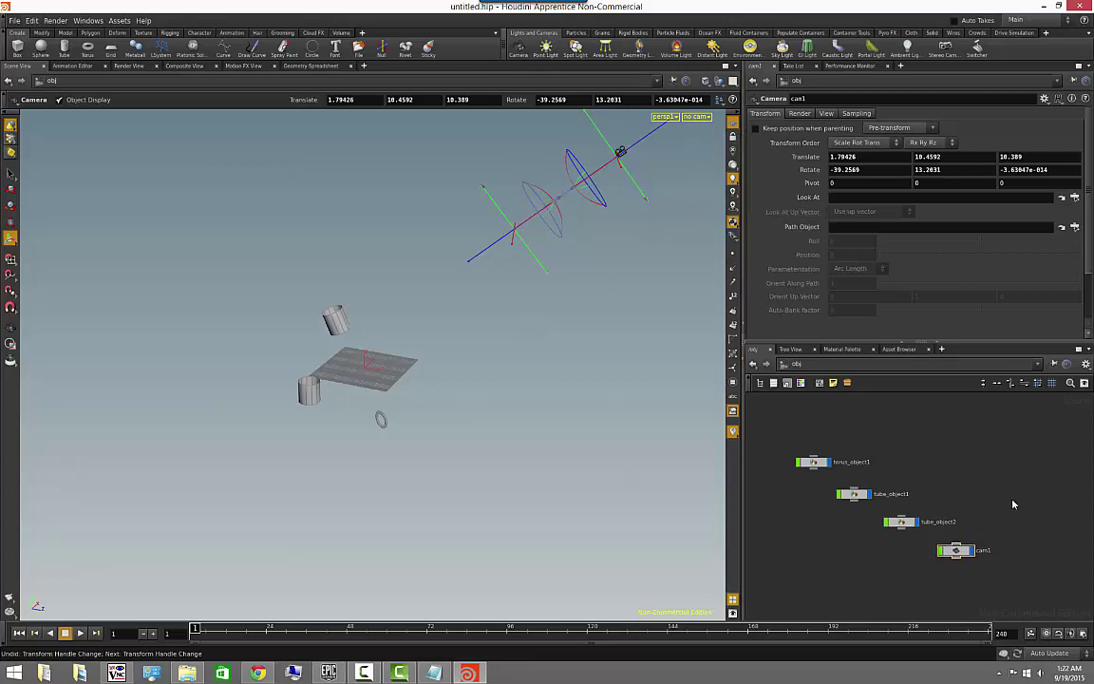
{"action": "left_click", "coordinate": [959, 548]}
{"action": "key", "text": "Delete"}
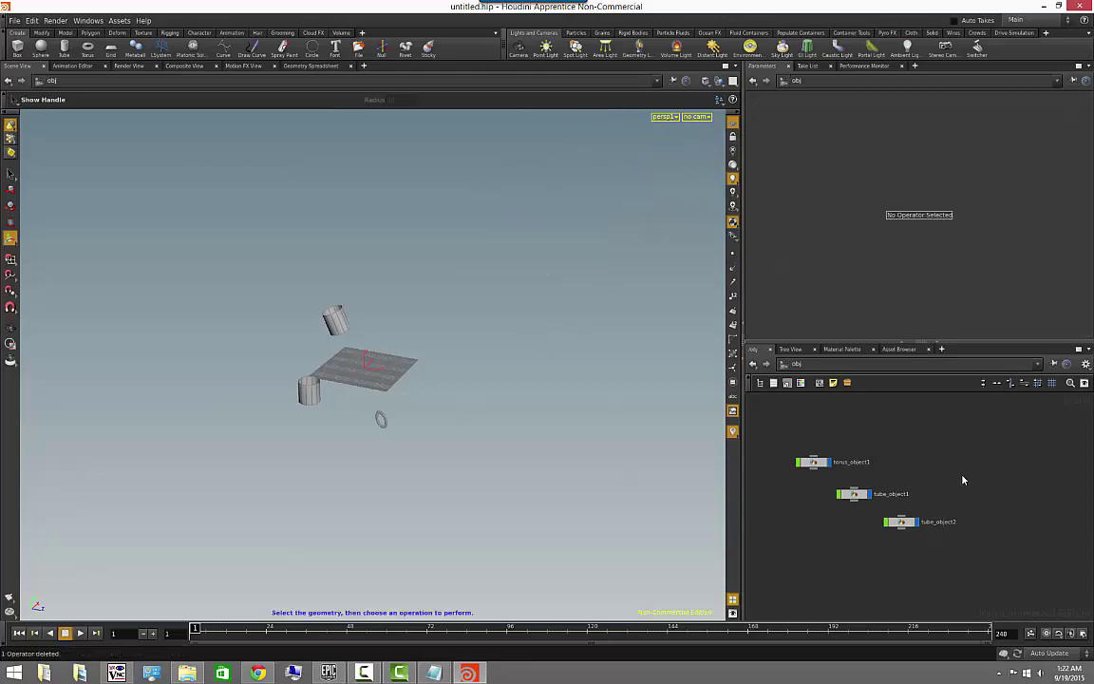
Step: Frame the objects from above in the perspective view and create a camera that matches this view, at about X -13.56, Y 9.71, Z 2.79
{"action": "left_click_drag", "start_coordinate": [455, 348], "coordinate": [452, 401], "text": "alt"}
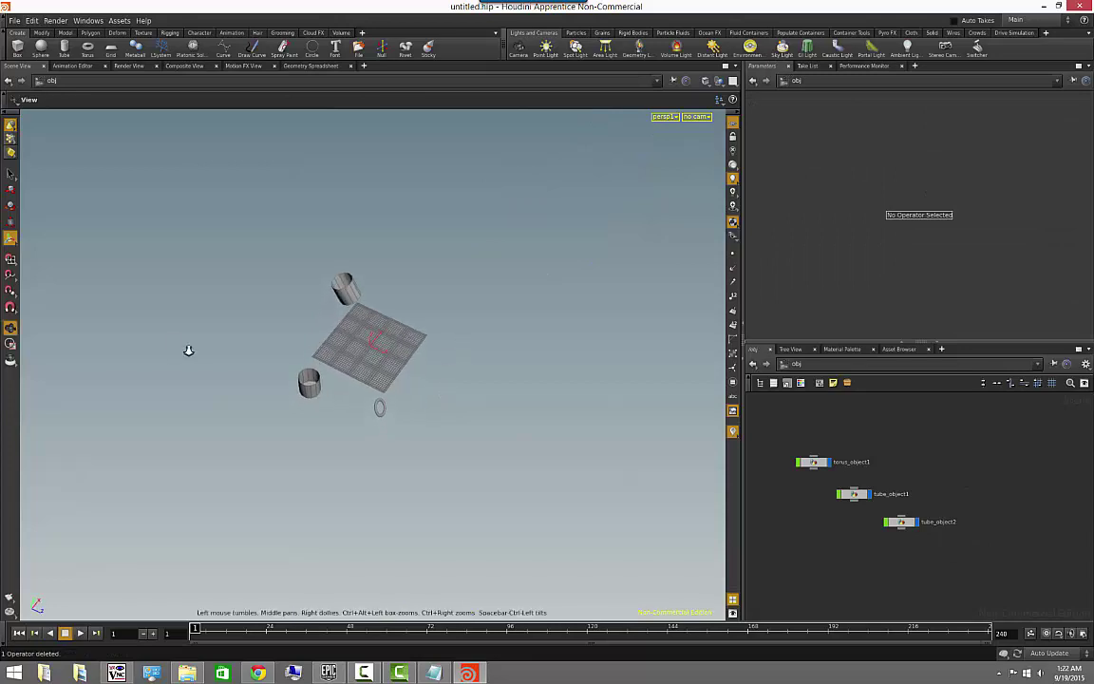
{"action": "right_click_drag", "start_coordinate": [188, 349], "coordinate": [446, 355], "text": "alt"}
{"action": "middle_click_drag", "start_coordinate": [449, 393], "coordinate": [453, 438], "text": "alt"}
{"action": "left_click_drag", "start_coordinate": [453, 438], "coordinate": [510, 361]}
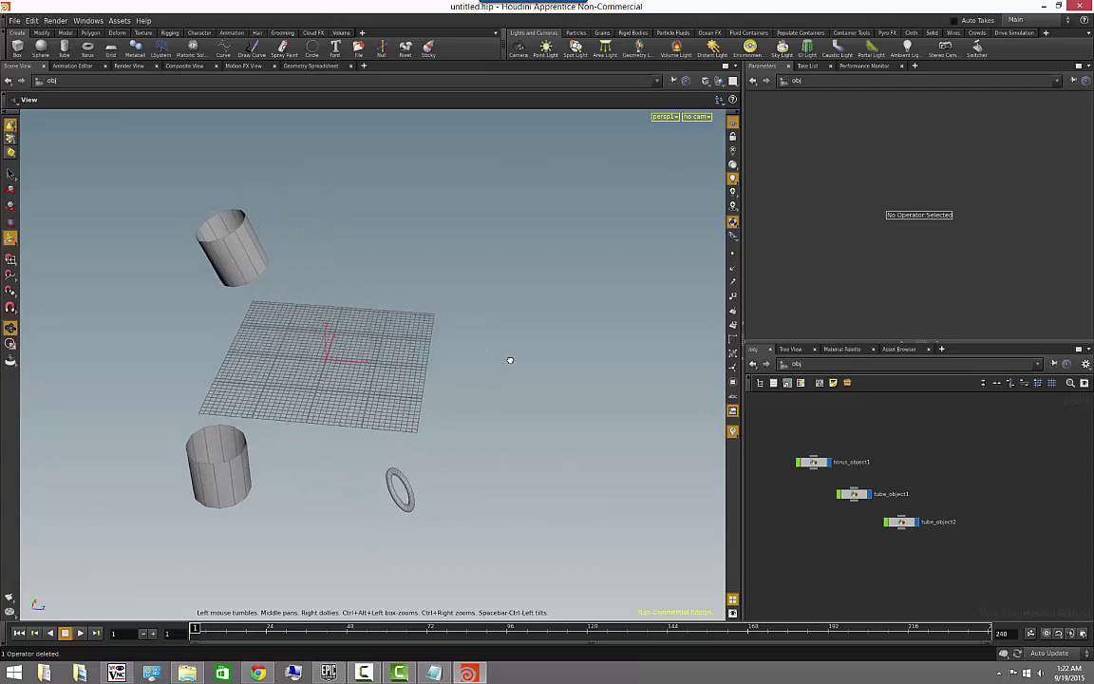
{"action": "key", "text": "s"}
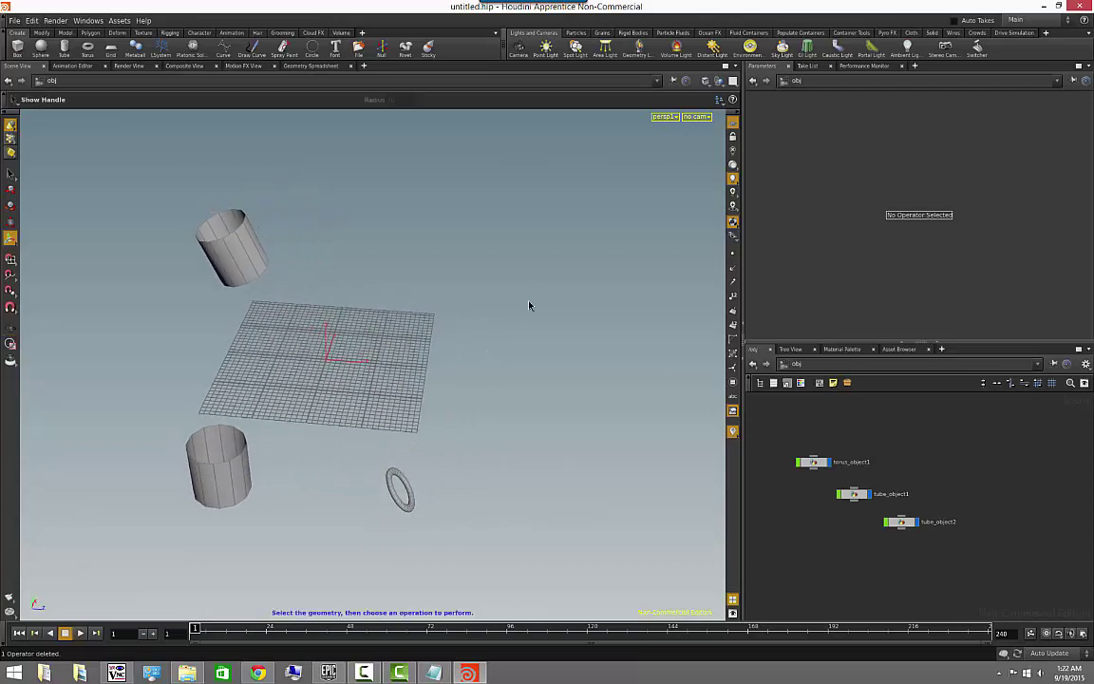
{"action": "left_click", "coordinate": [521, 51]}
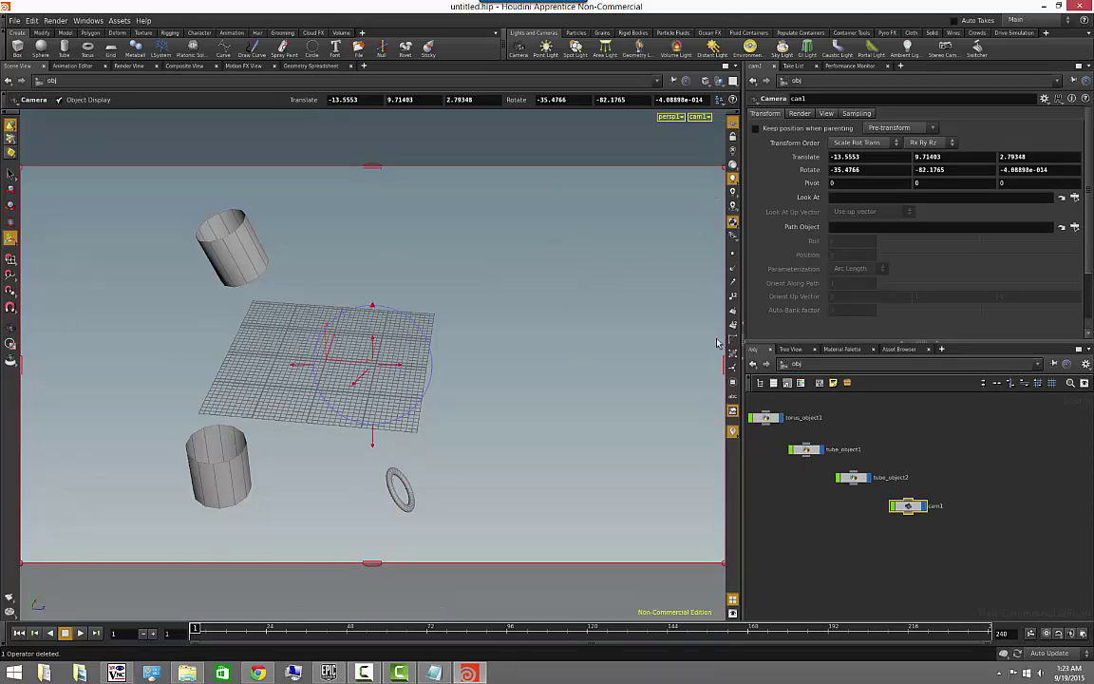
Step: Leave the new camera's view to see where it was placed, and delete the camera
{"action": "right_click_drag", "start_coordinate": [607, 396], "coordinate": [225, 457], "text": "alt"}
{"action": "left_click_drag", "start_coordinate": [226, 457], "coordinate": [627, 212], "text": "alt"}
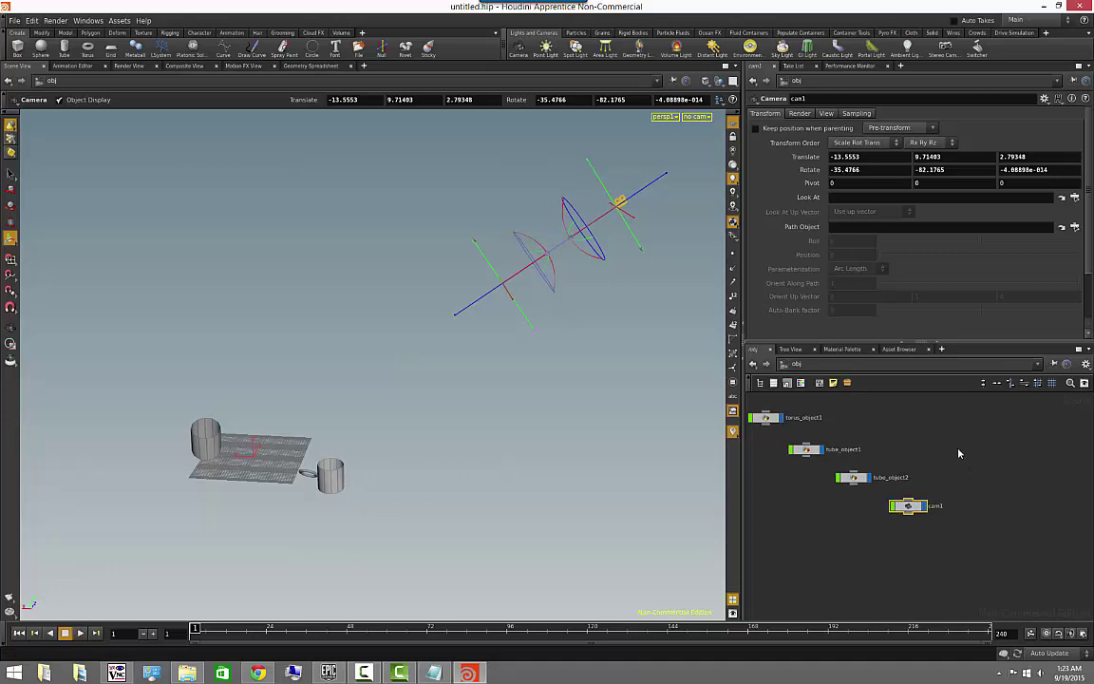
{"action": "key", "text": "Delete"}
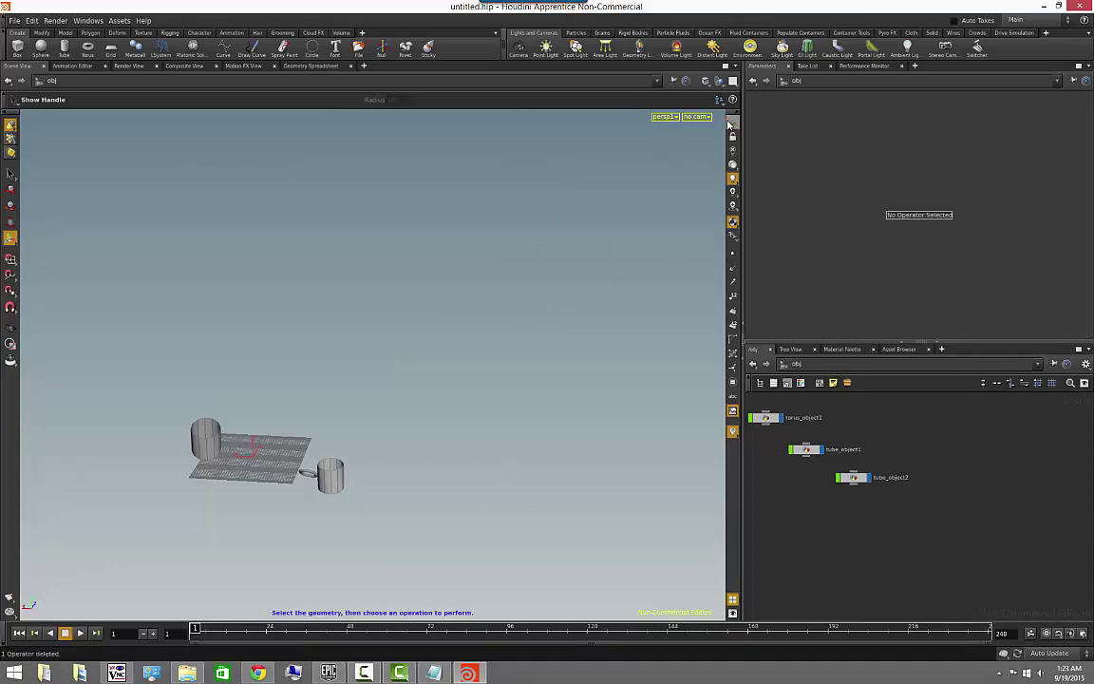
Step: Hide the construction plane grid in the viewport and view the objects without it
{"action": "key", "text": "Escape"}
{"action": "left_click_drag", "start_coordinate": [627, 247], "coordinate": [633, 351]}
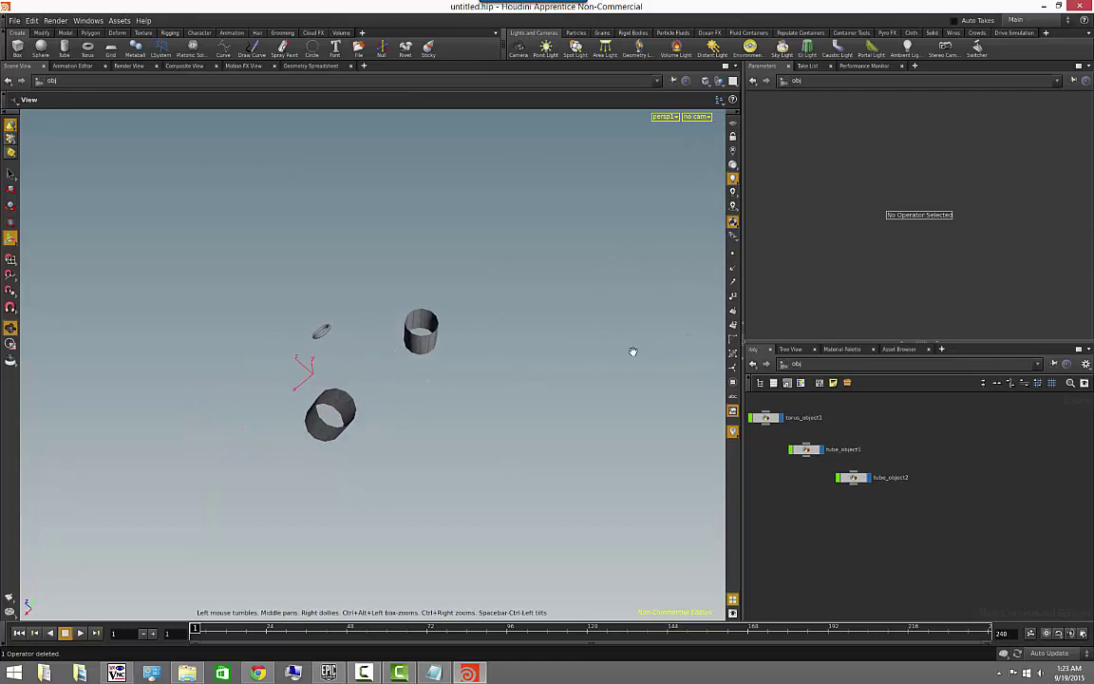
{"action": "key", "text": "Return"}
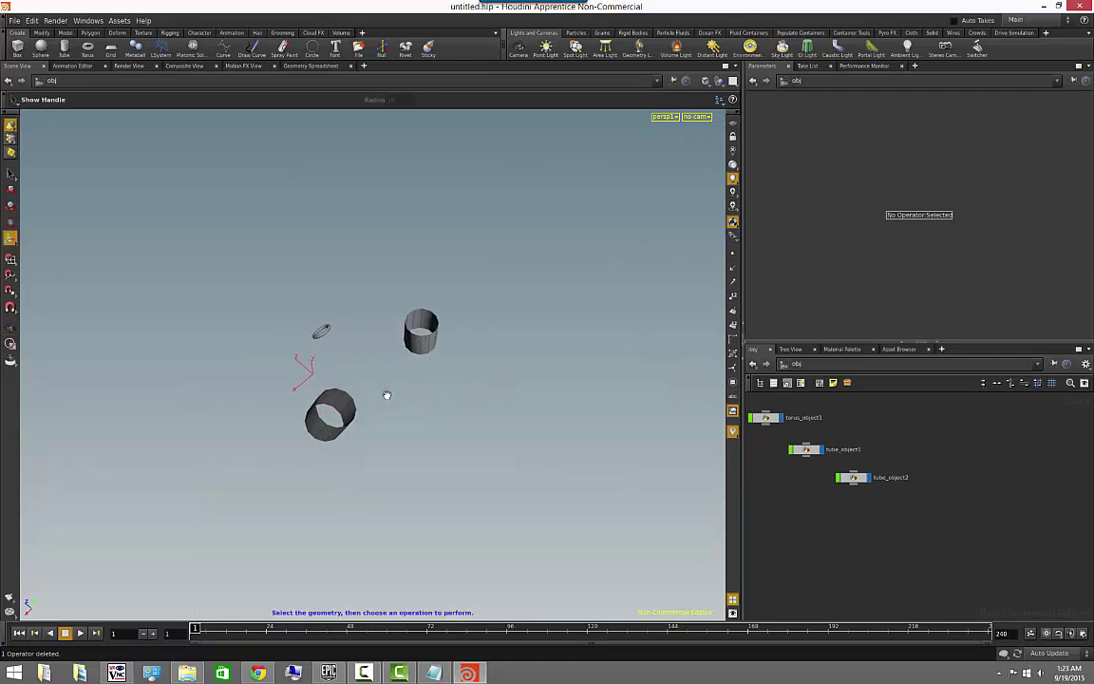
{"action": "right_click_drag", "start_coordinate": [385, 396], "coordinate": [603, 410], "text": "alt"}
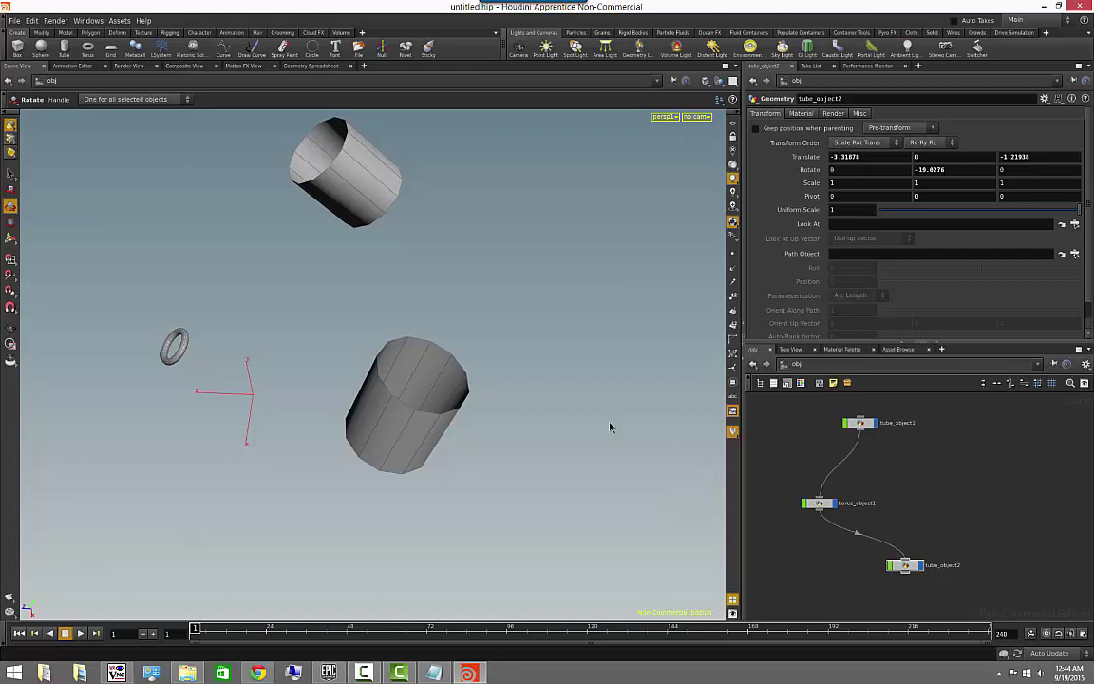
{"action": "left_click_drag", "start_coordinate": [610, 423], "coordinate": [537, 413], "text": "alt"}
{"action": "middle_click_drag", "start_coordinate": [513, 412], "coordinate": [510, 437], "text": "alt"}
{"action": "left_click_drag", "start_coordinate": [511, 439], "coordinate": [551, 403], "text": "alt"}
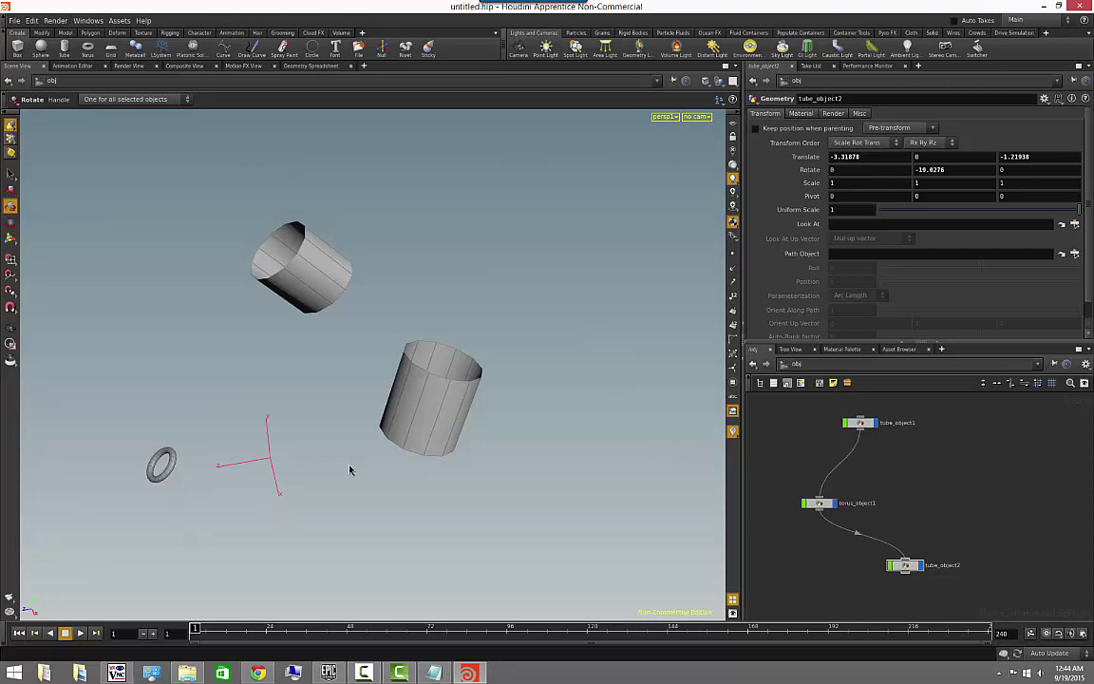
{"action": "mouse_move", "coordinate": [410, 673]}
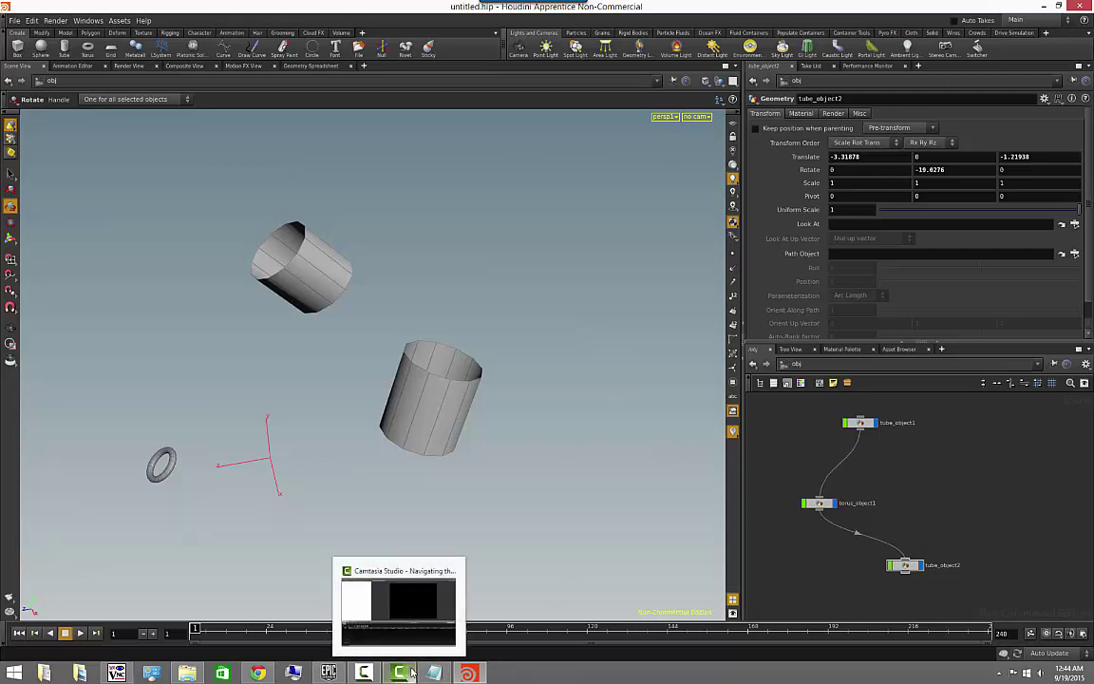